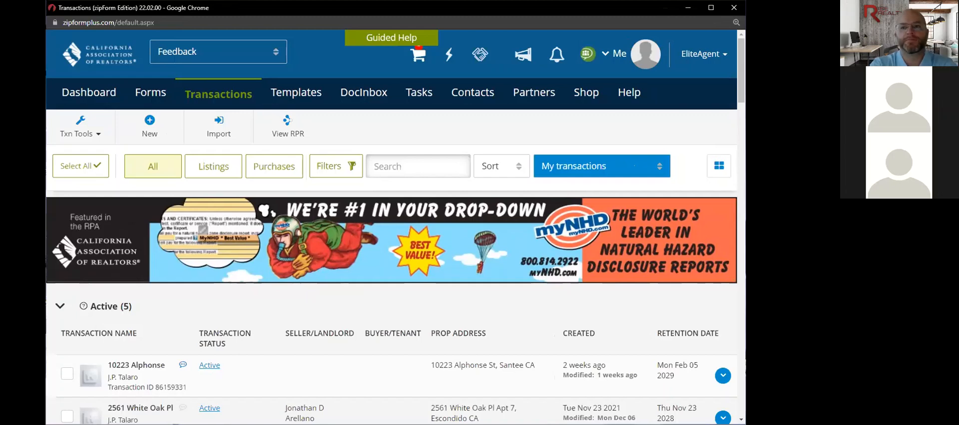
# - Widen the browser, go to the Dashboard, and open the California Association of REALTORS® form library
pyautogui.moveTo(745, 306); pyautogui.dragTo(763, 306)
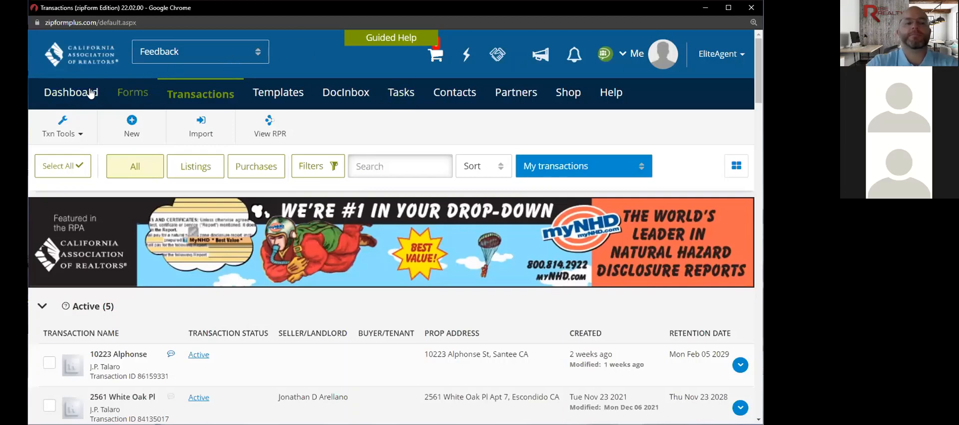
pyautogui.click(90, 94)
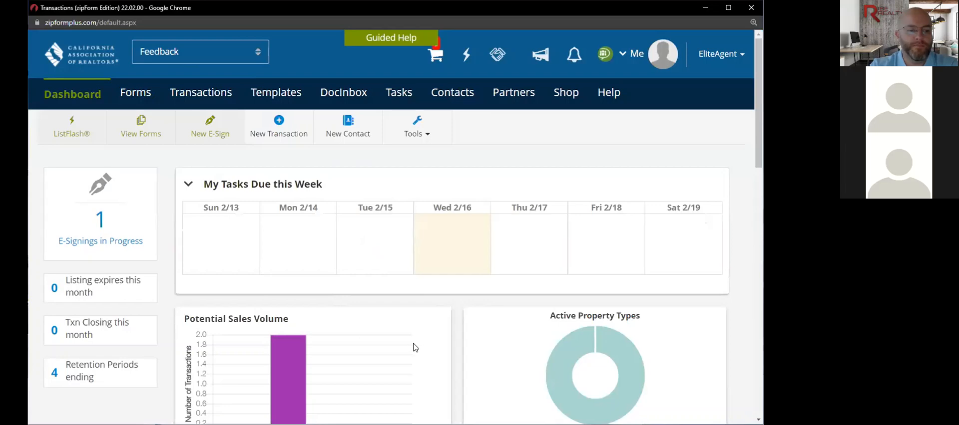
pyautogui.scroll(-3, 414, 348)
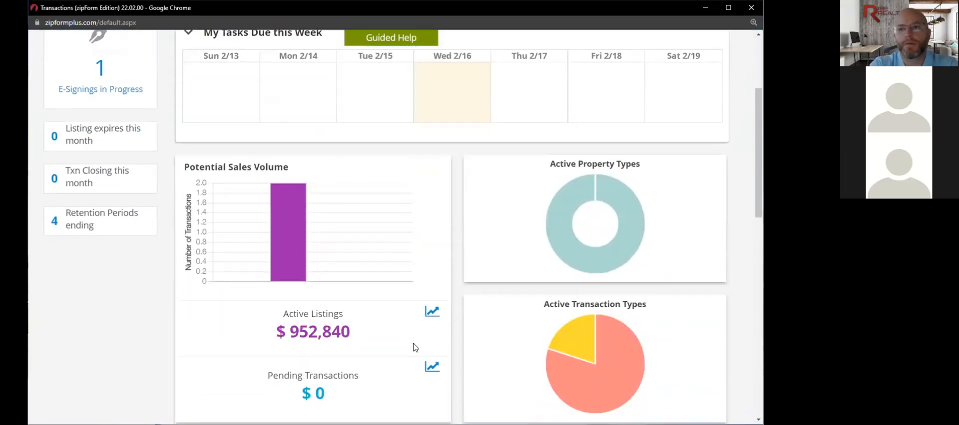
pyautogui.scroll(-2, 414, 348)
pyautogui.scroll(5, 413, 346)
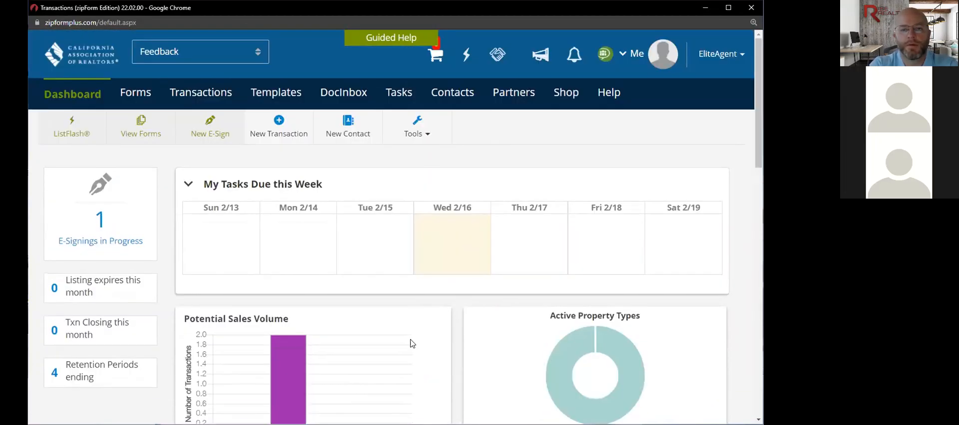
pyautogui.click(140, 98)
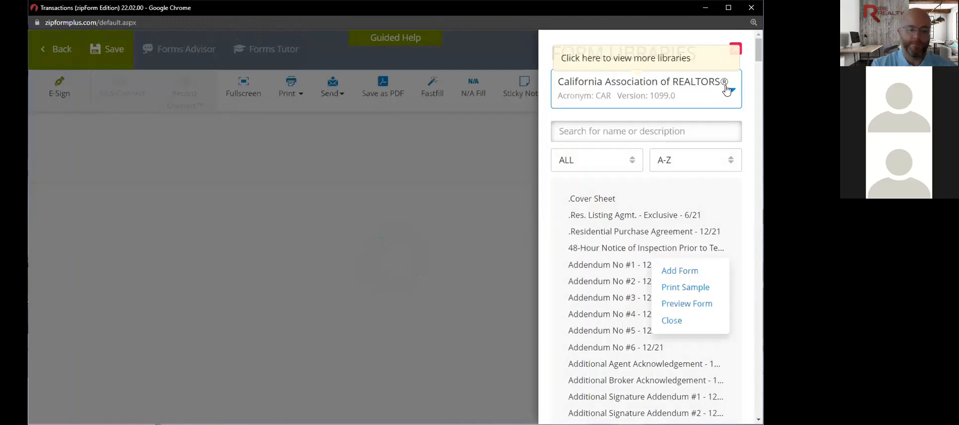
# - Close the Form Libraries panel without changing the library and return to Transactions
pyautogui.click(732, 96)
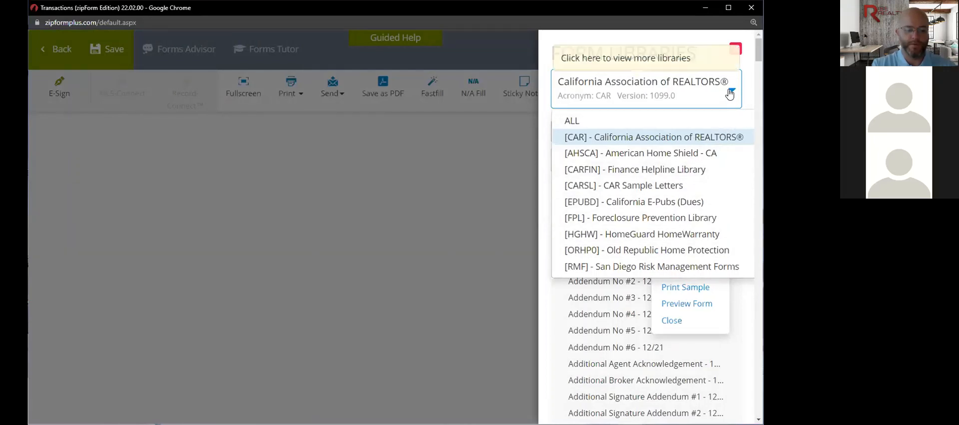
pyautogui.click(730, 96)
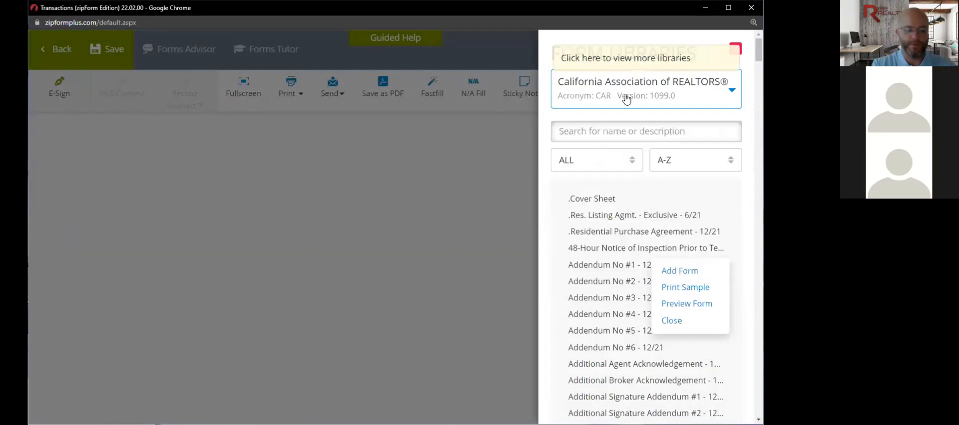
pyautogui.click(151, 127)
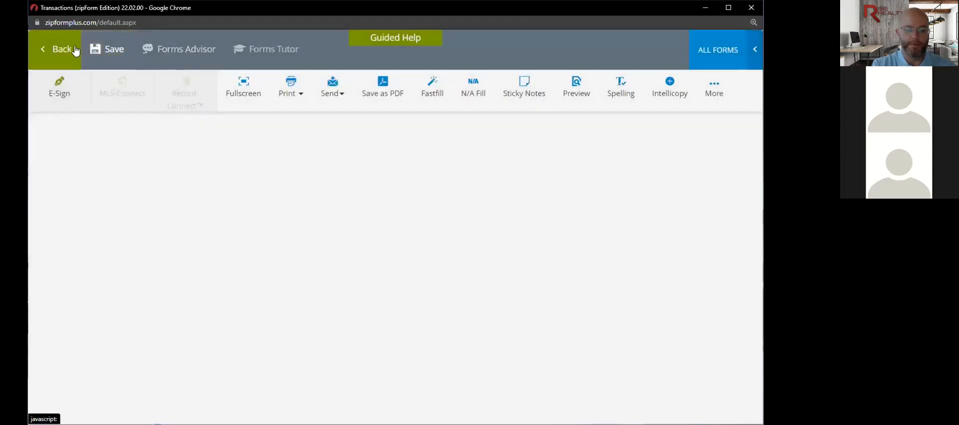
pyautogui.click(75, 50)
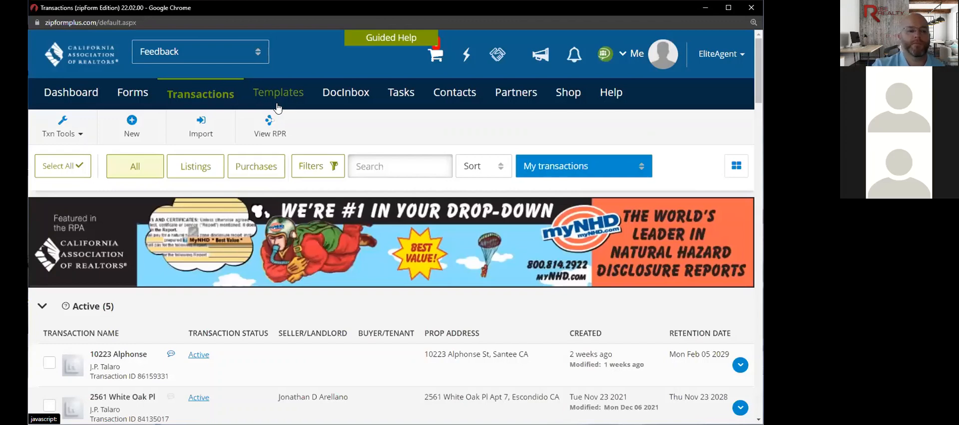
# - Create a new template of type New Listing from the Templates tab
pyautogui.click(276, 95)
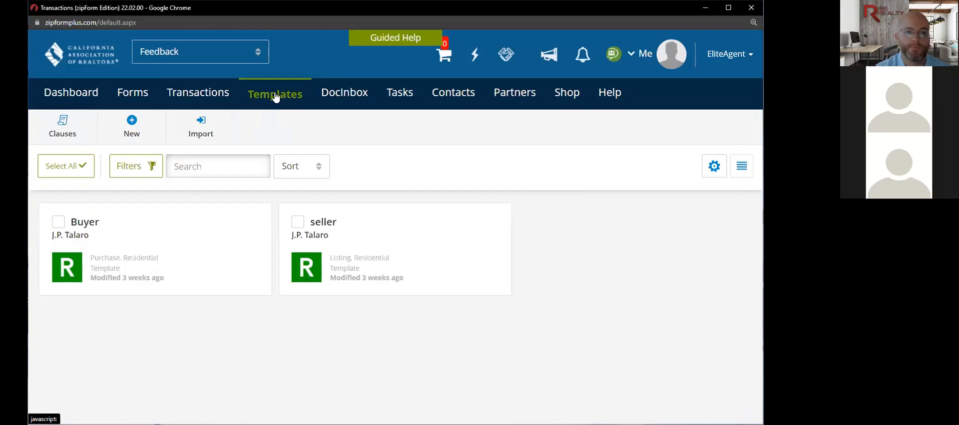
pyautogui.click(138, 121)
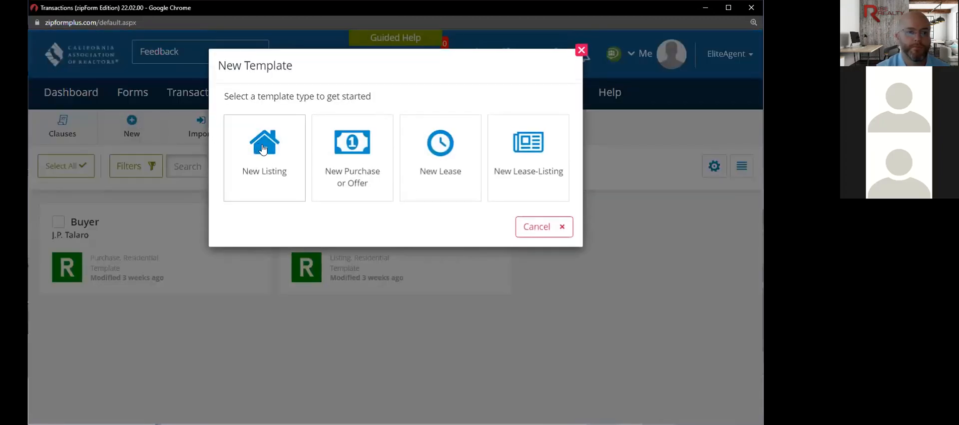
pyautogui.click(263, 149)
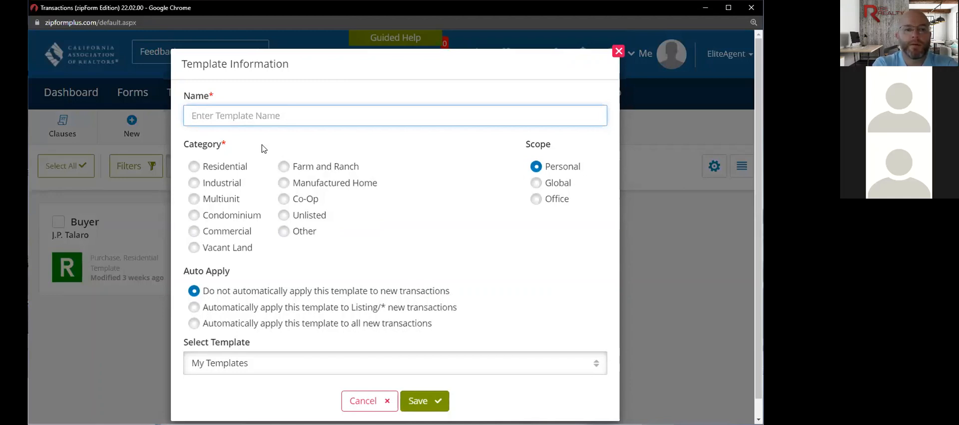
# - Name the template 'Test - list', set its category to Residential, and save it
pyautogui.write('Test')
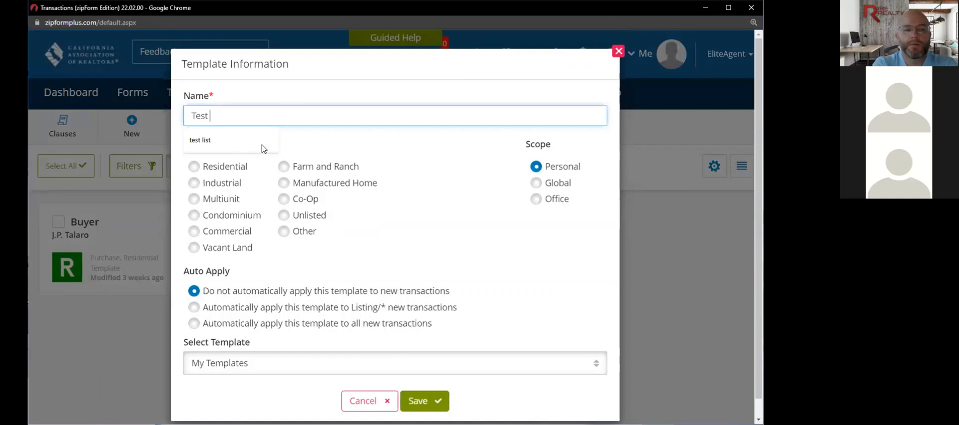
pyautogui.write(' -')
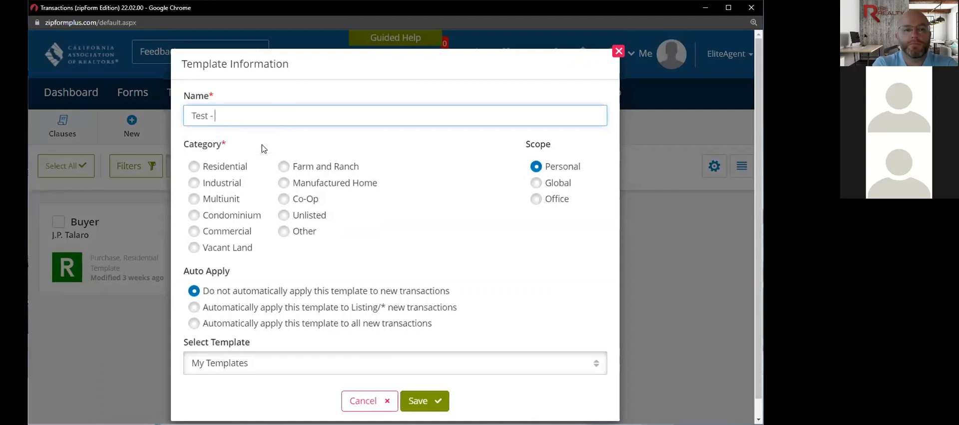
pyautogui.write(' list')
pyautogui.click(193, 168)
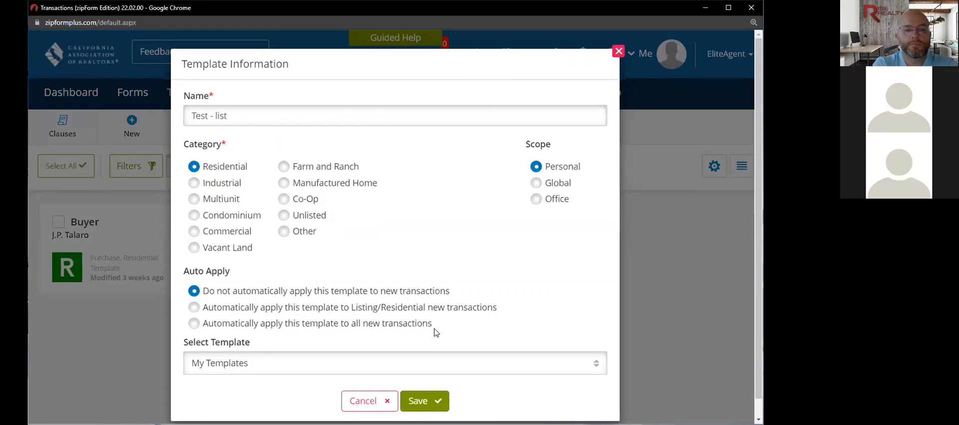
pyautogui.scroll(-1, 445, 323)
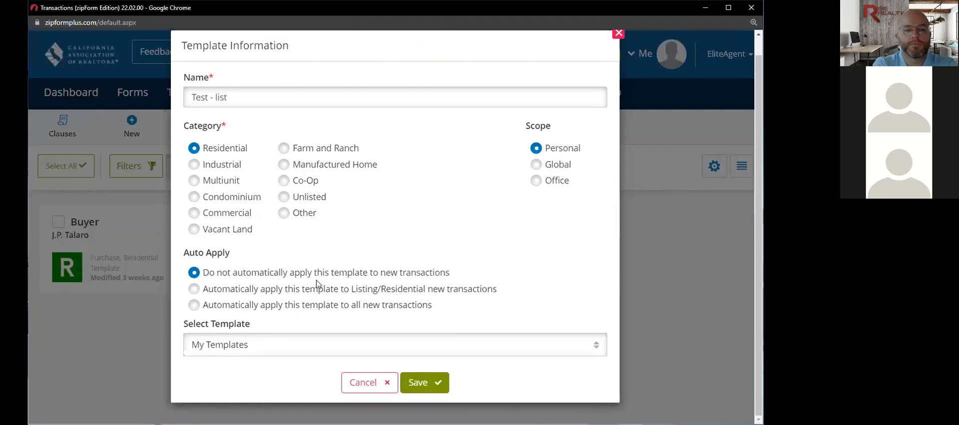
pyautogui.click(422, 383)
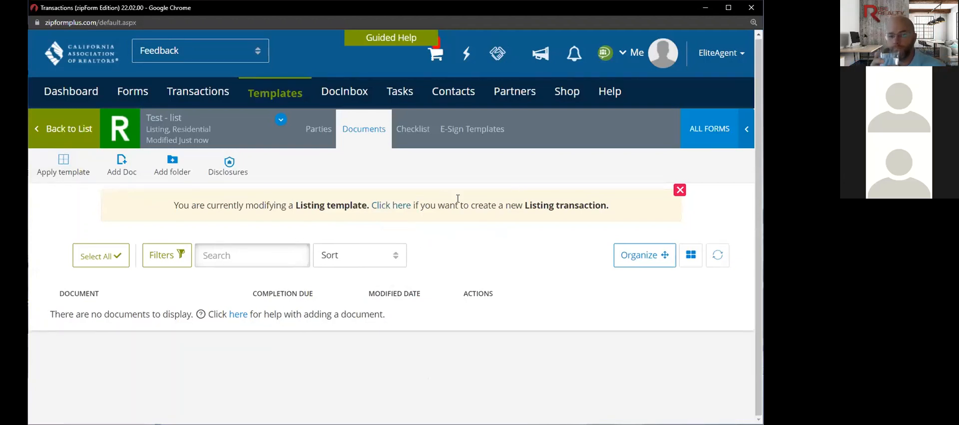
pyautogui.click(403, 210)
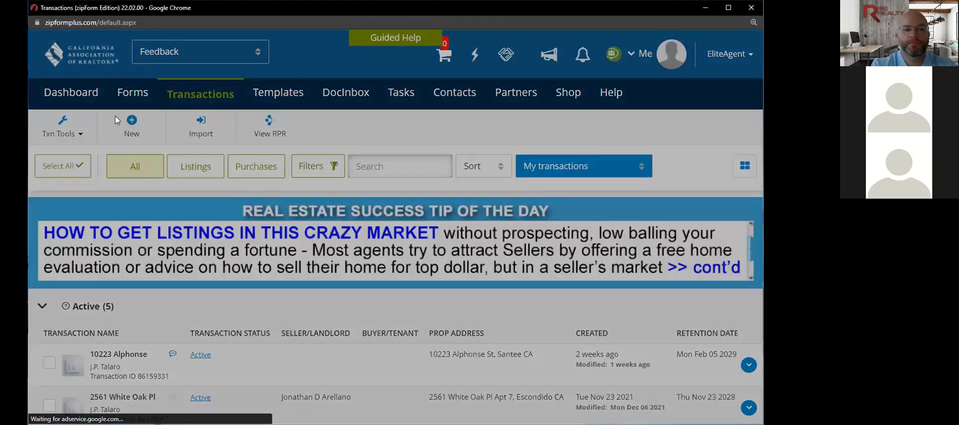
pyautogui.click(118, 120)
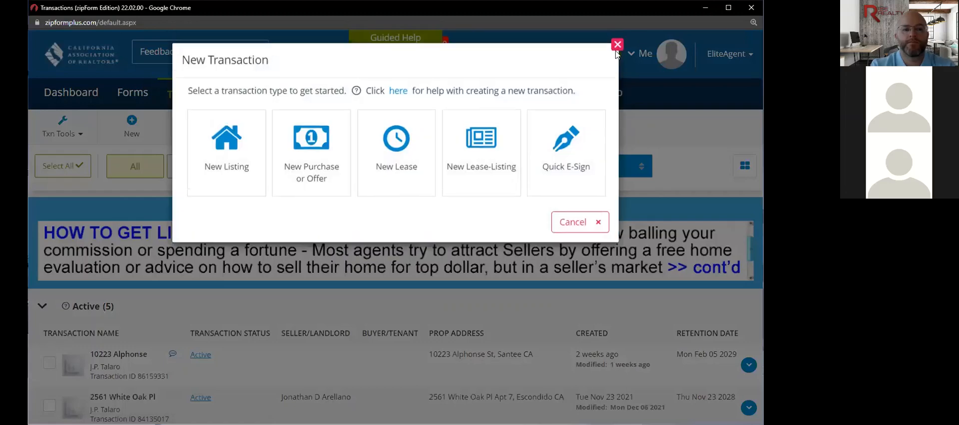
pyautogui.click(571, 228)
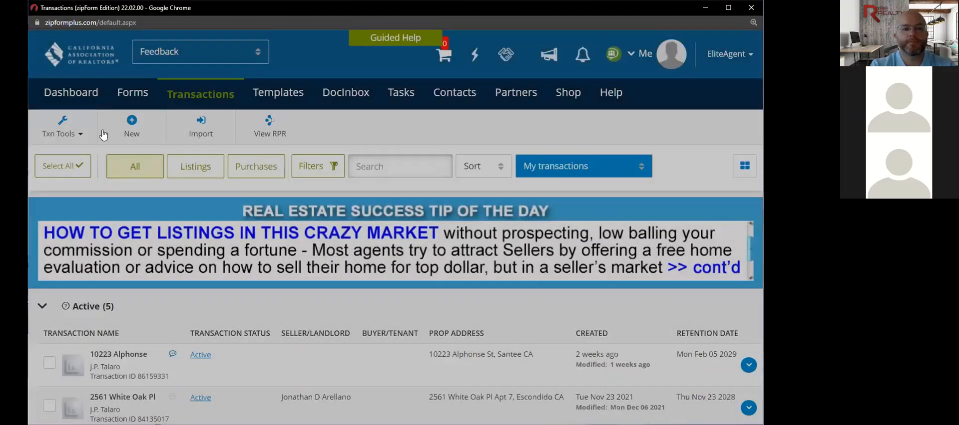
pyautogui.click(131, 127)
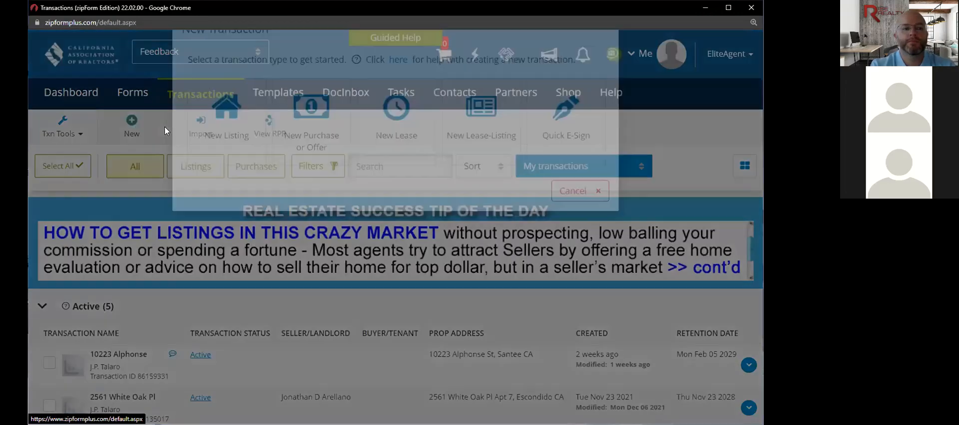
pyautogui.click(616, 51)
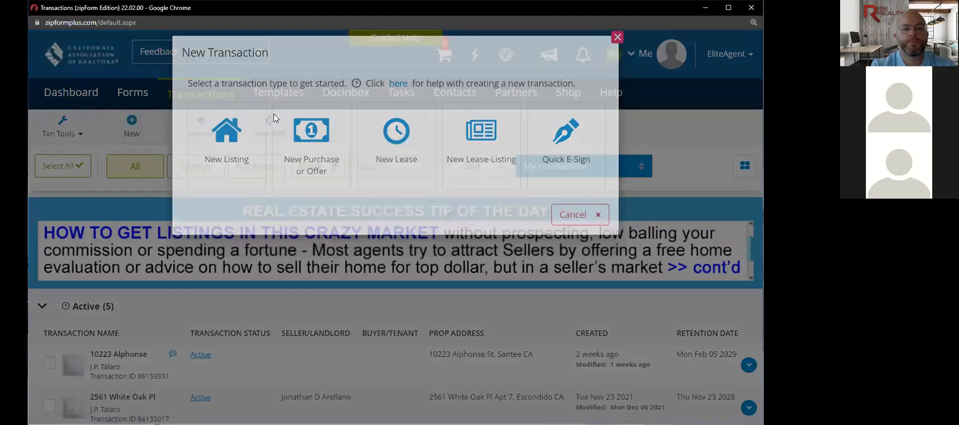
pyautogui.click(269, 95)
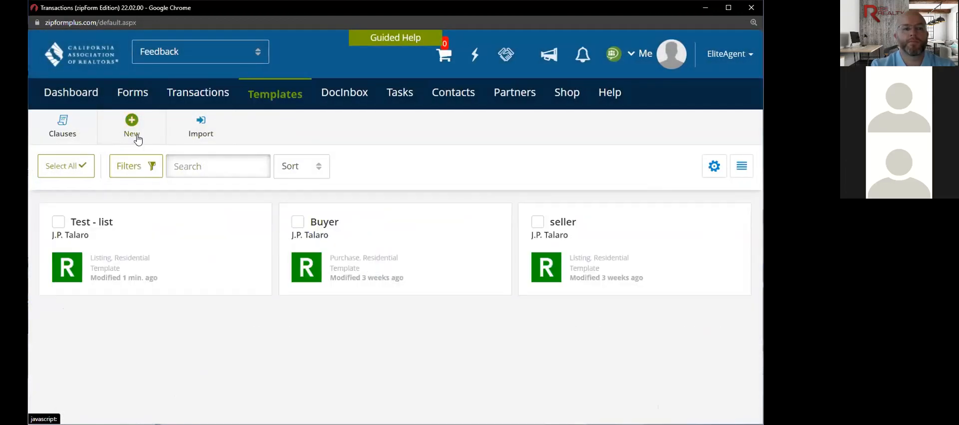
pyautogui.click(137, 135)
pyautogui.click(579, 51)
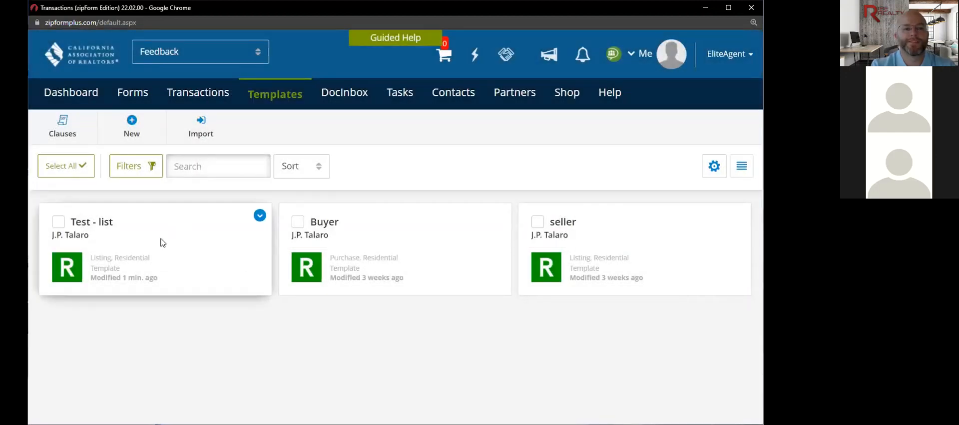
pyautogui.click(168, 265)
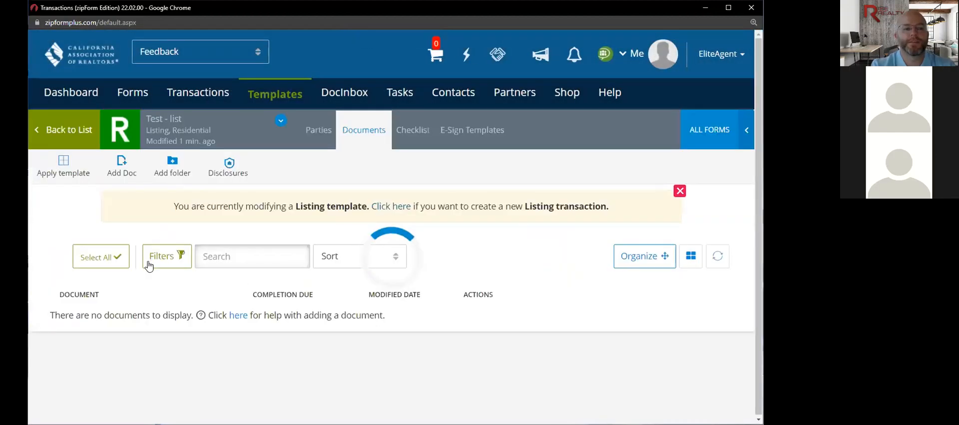
# - Add the .Cover Sheet and .Res. Listing Agmt. - Exclusive forms, then open the Cover Sheet
pyautogui.click(729, 139)
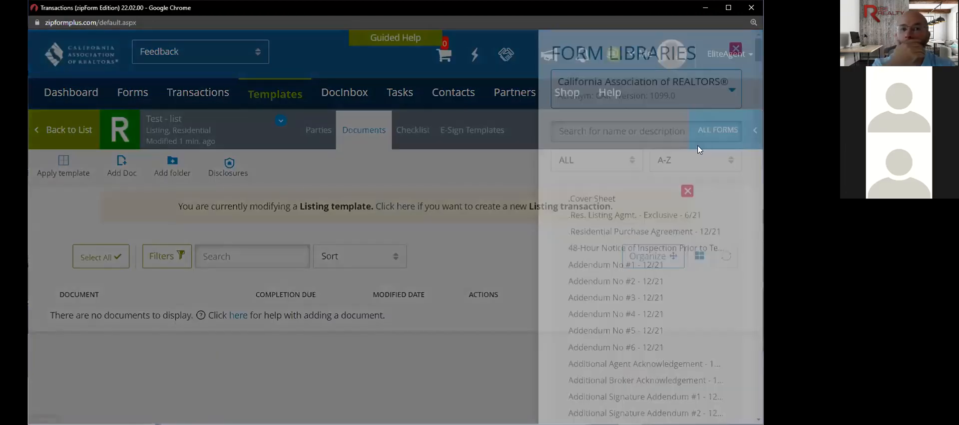
pyautogui.click(627, 202)
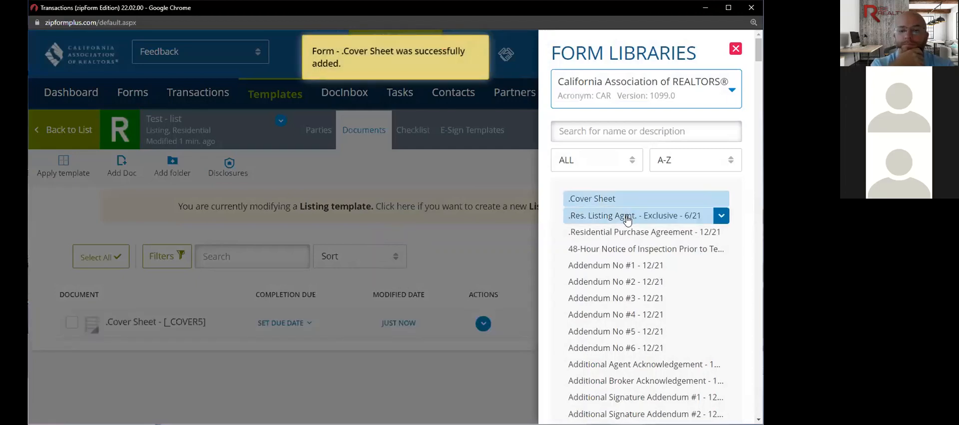
pyautogui.click(628, 221)
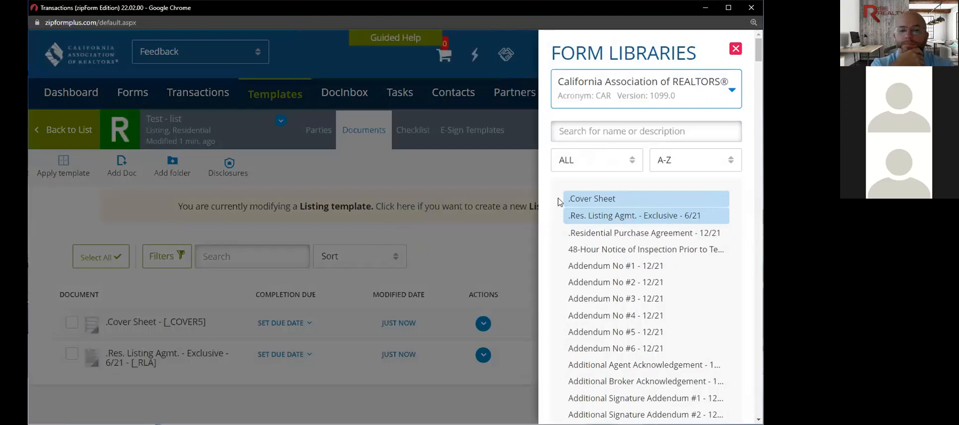
pyautogui.click(479, 240)
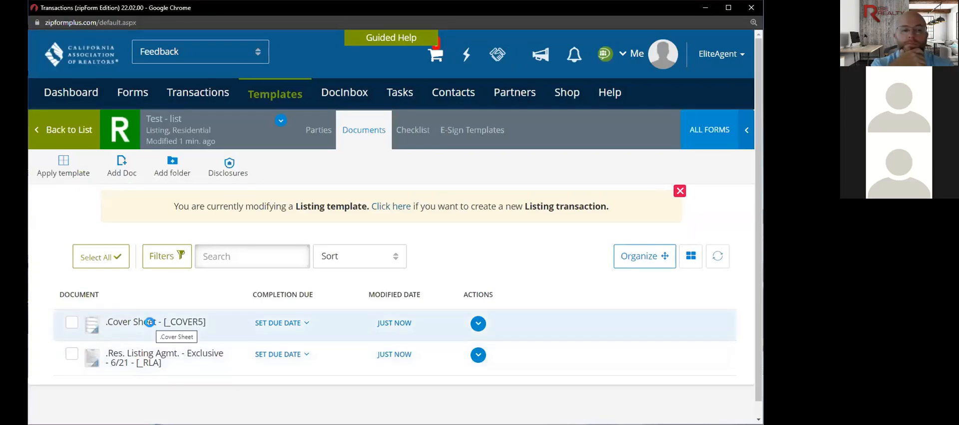
pyautogui.click(151, 325)
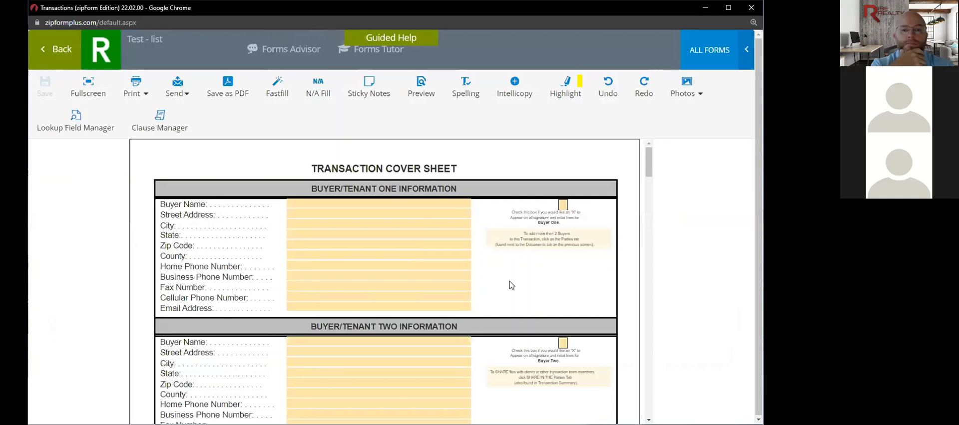
# - Set the cover sheet's Title Company Name to the Ticor title contact and save
pyautogui.scroll(-1, 511, 285)
pyautogui.scroll(-2, 510, 286)
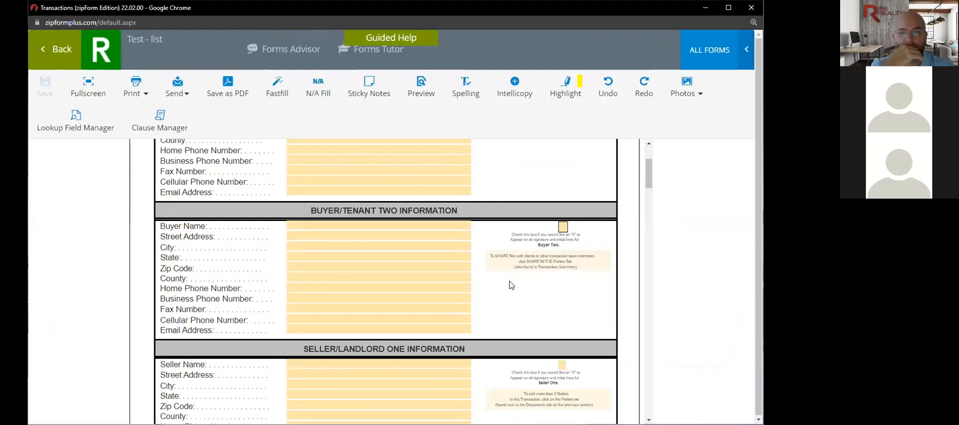
pyautogui.scroll(-6, 511, 285)
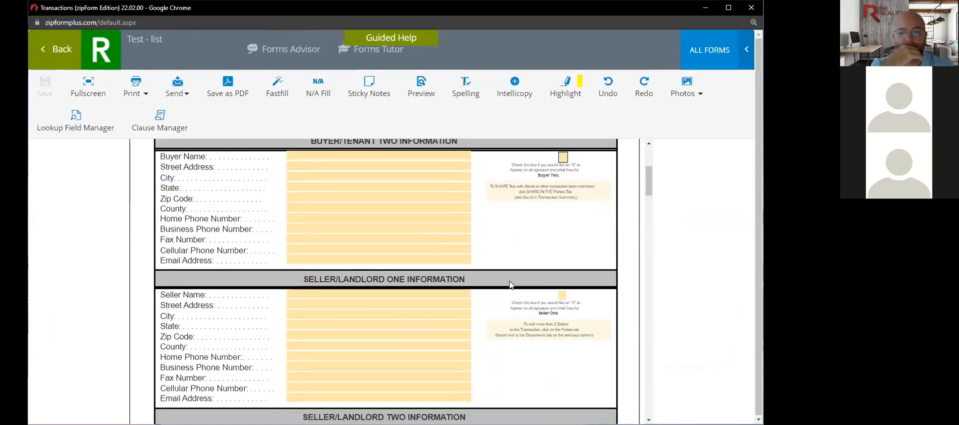
pyautogui.scroll(-10, 510, 285)
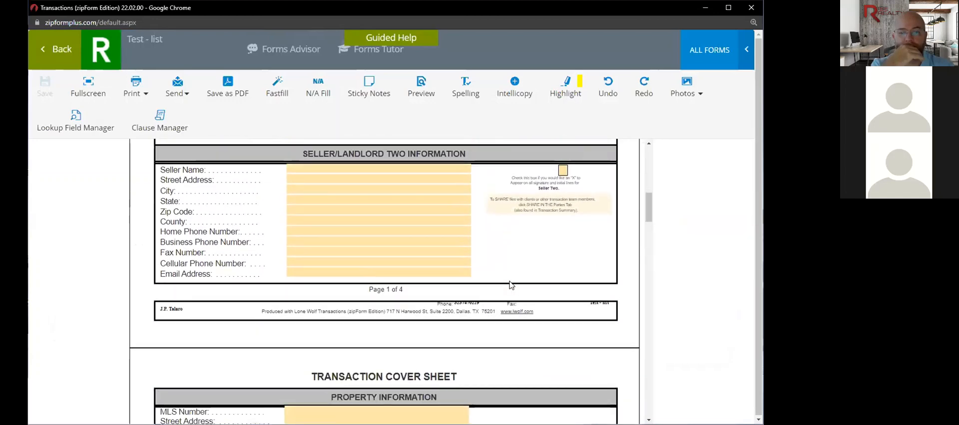
pyautogui.scroll(-2, 511, 282)
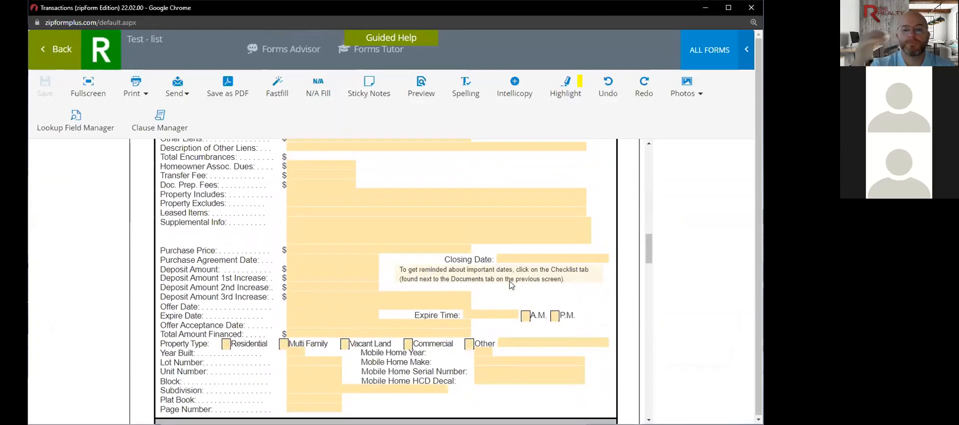
pyautogui.scroll(4, 511, 283)
pyautogui.scroll(-3, 511, 282)
pyautogui.scroll(-7, 510, 282)
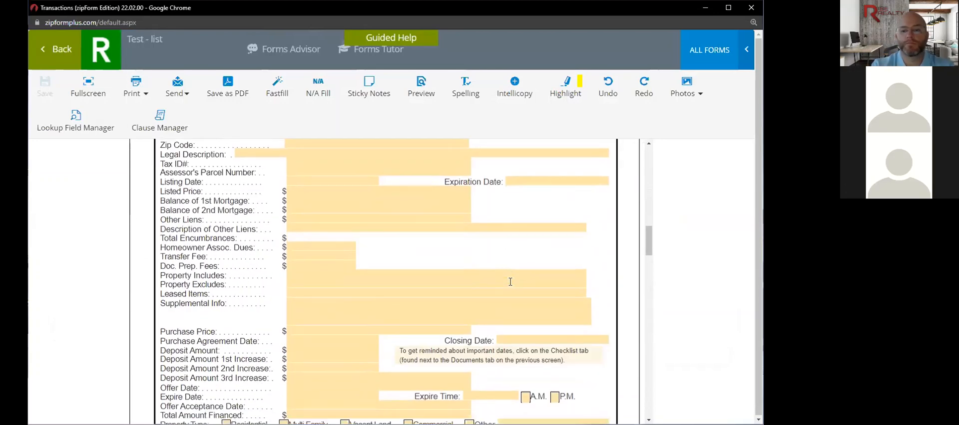
pyautogui.scroll(-1, 510, 282)
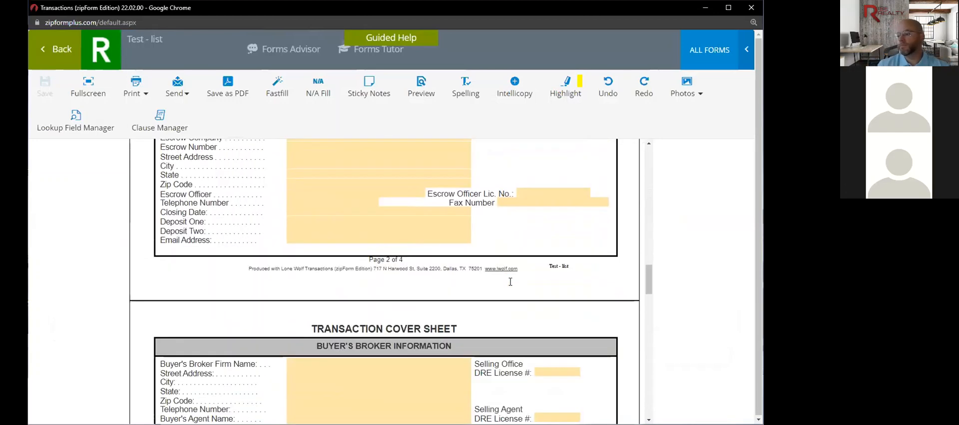
pyautogui.scroll(1, 510, 282)
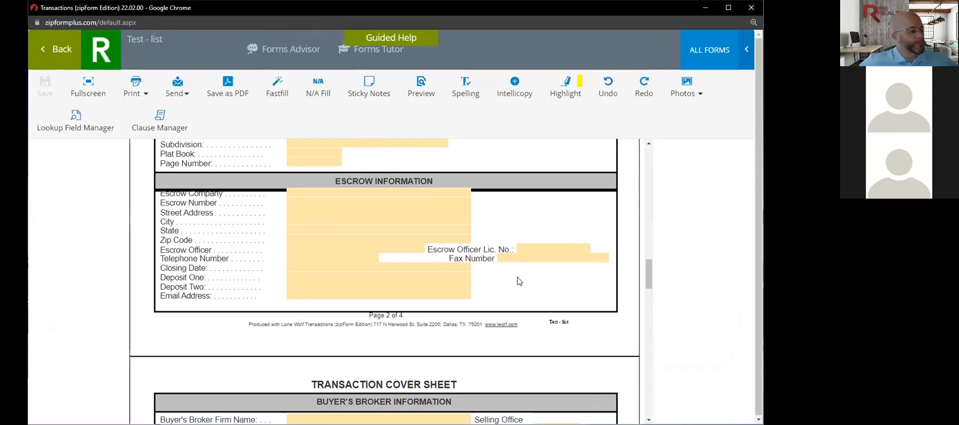
pyautogui.scroll(-3, 502, 241)
pyautogui.scroll(-6, 519, 287)
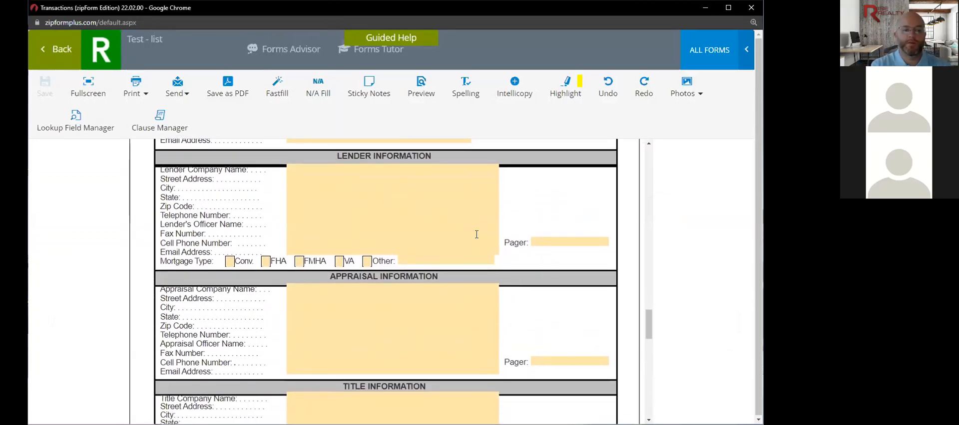
pyautogui.scroll(-2, 486, 331)
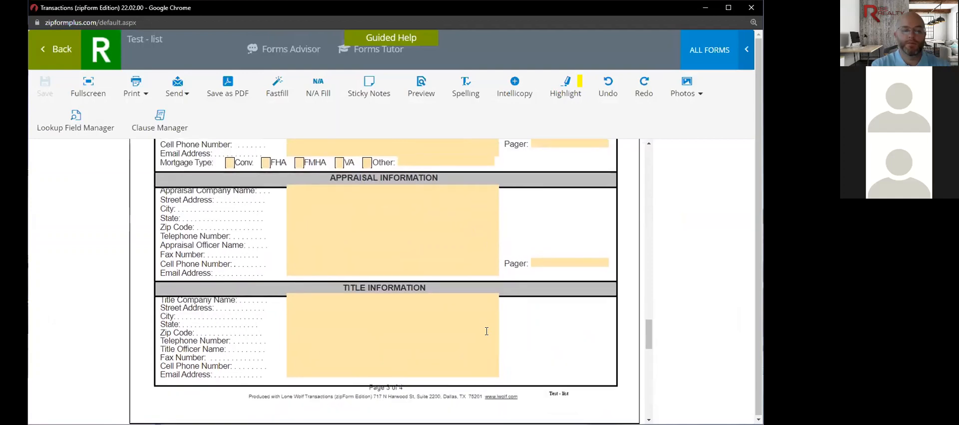
pyautogui.click(360, 301)
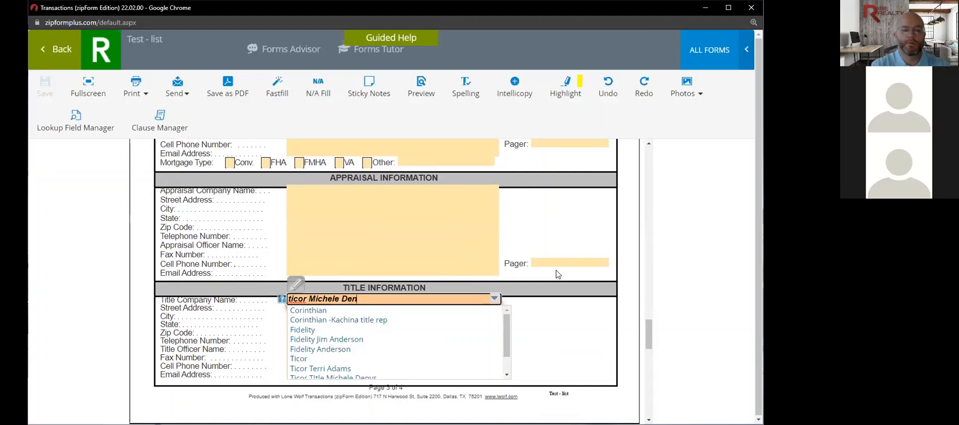
pyautogui.click(582, 325)
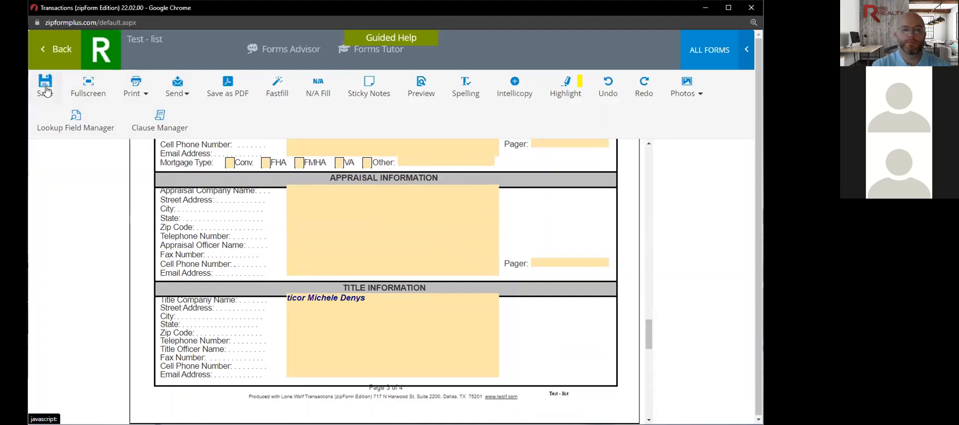
pyautogui.click(45, 90)
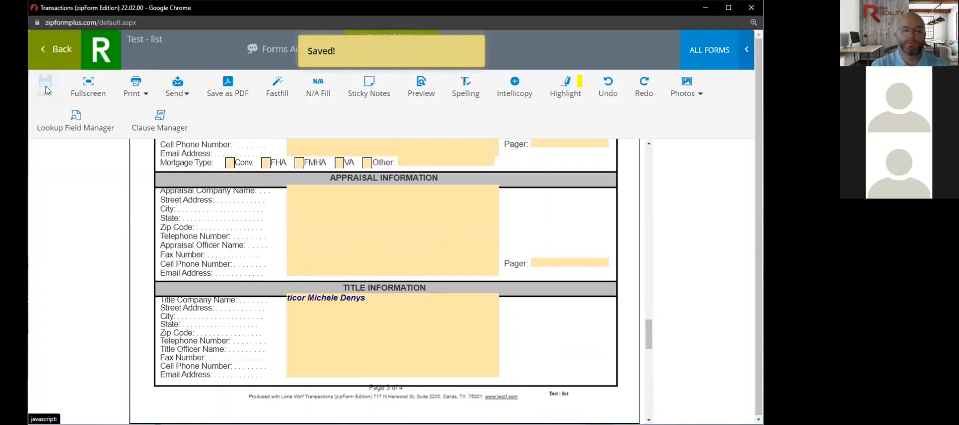
# - Review the Residential Listing Agreement pages, then return to the template's Documents list
pyautogui.click(59, 54)
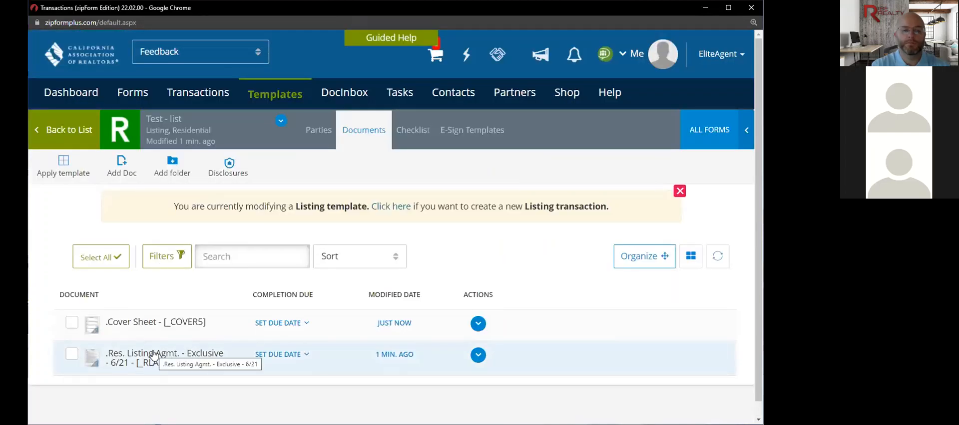
pyautogui.click(153, 356)
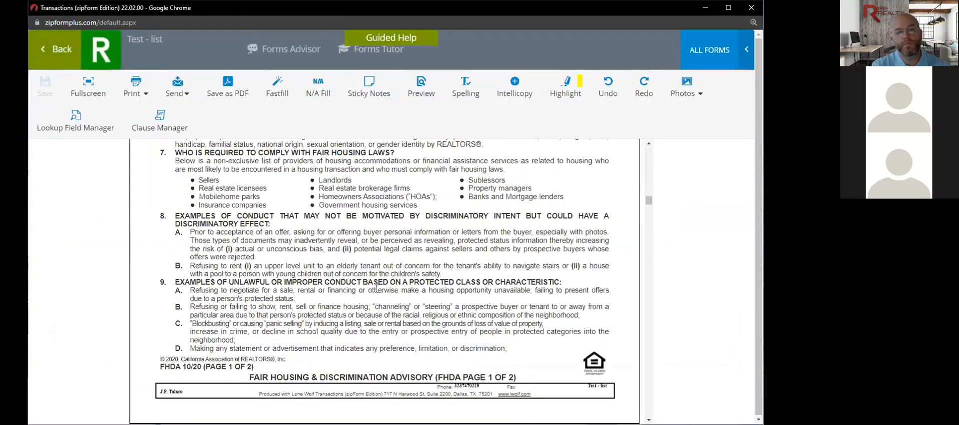
pyautogui.scroll(5, 376, 288)
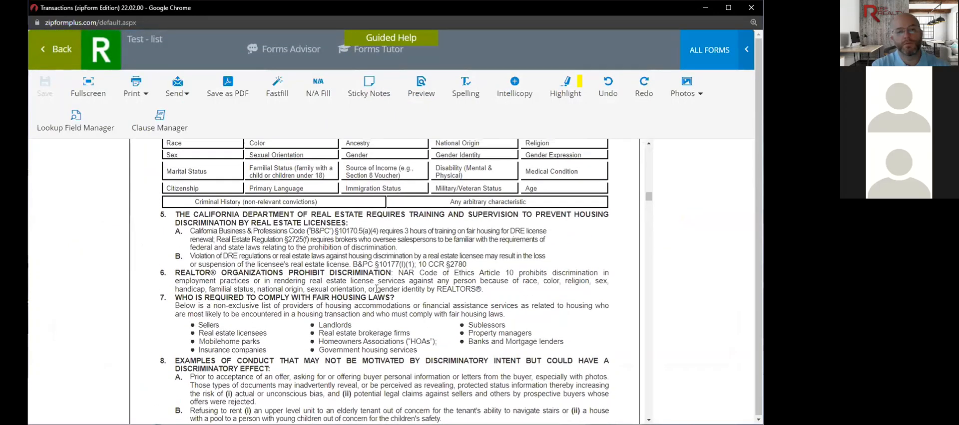
pyautogui.scroll(4, 376, 289)
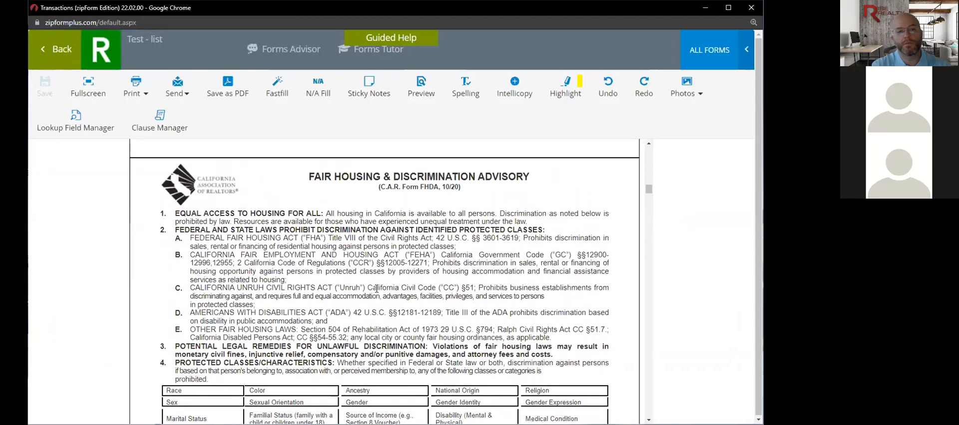
pyautogui.scroll(5, 377, 288)
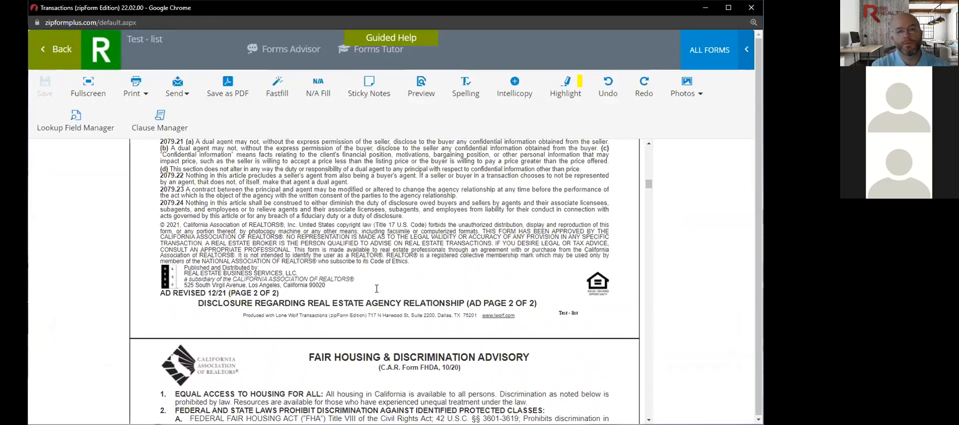
pyautogui.scroll(4, 376, 289)
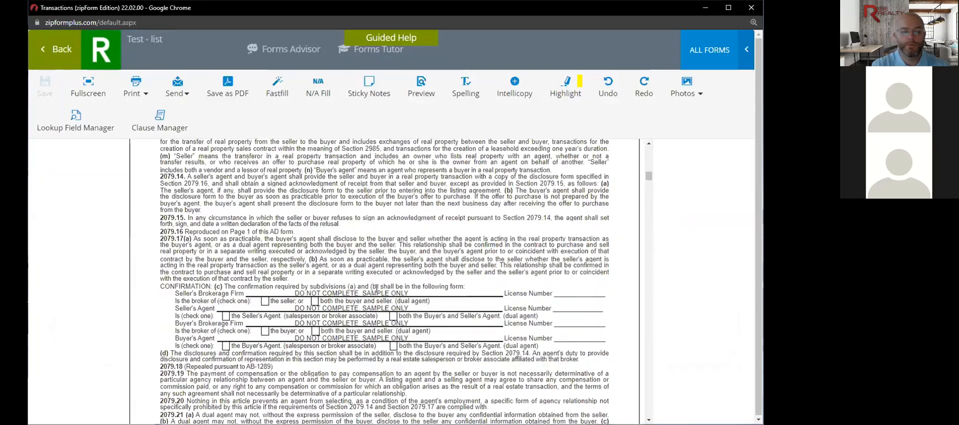
pyautogui.scroll(-4, 376, 288)
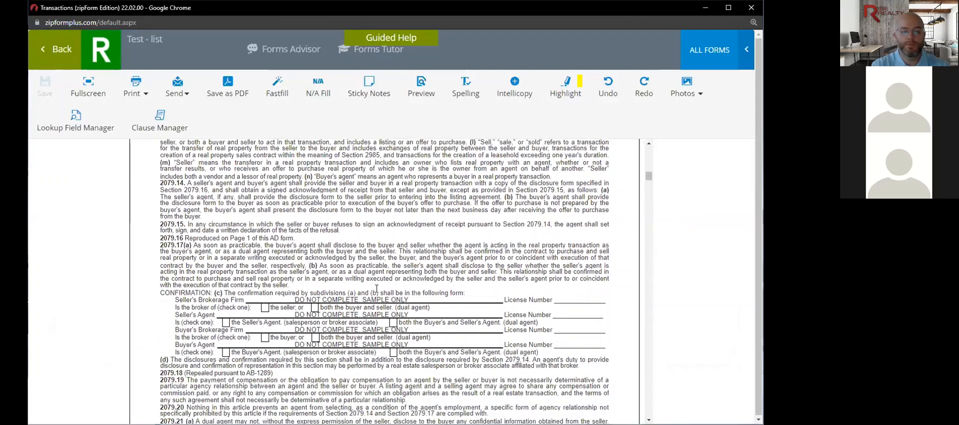
pyautogui.scroll(-1, 204, 168)
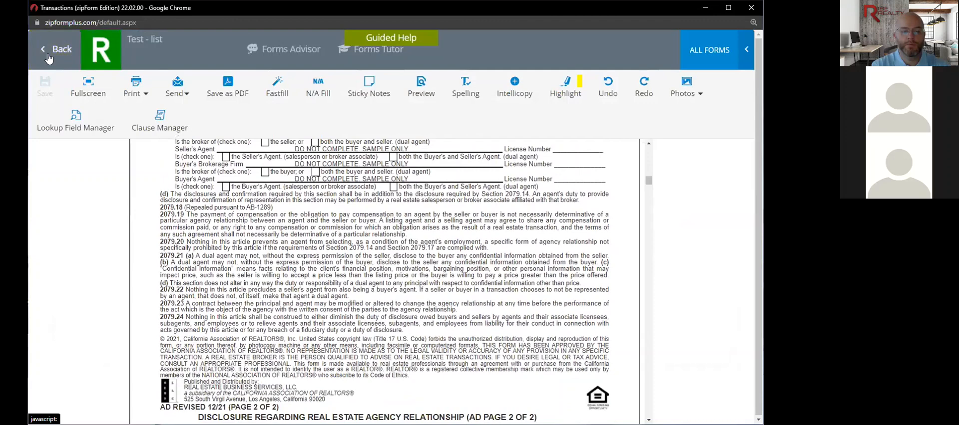
pyautogui.click(49, 59)
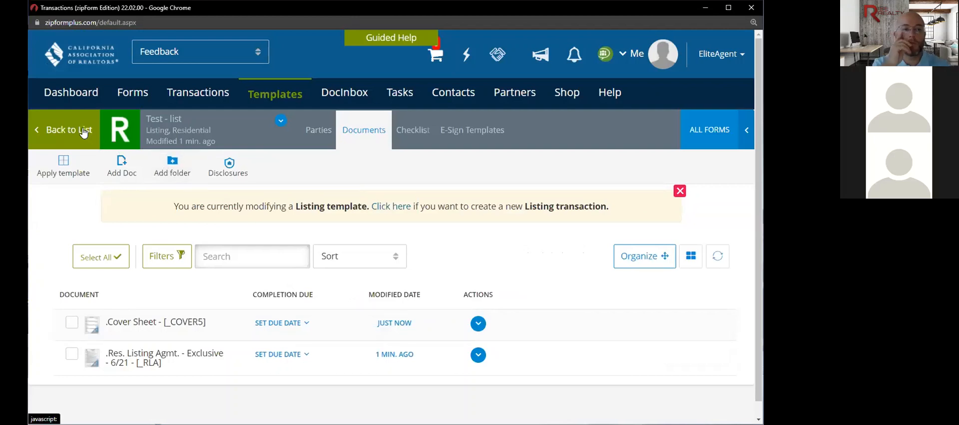
# - Go to the Transactions page listing the 5 active transactions
pyautogui.click(199, 93)
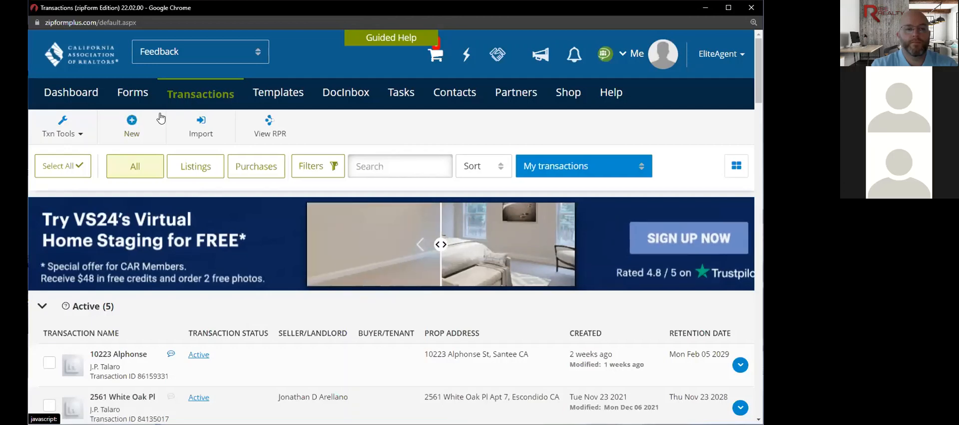
# - Start a new listing transaction named 123 Main St using the address suggestion
pyautogui.click(121, 129)
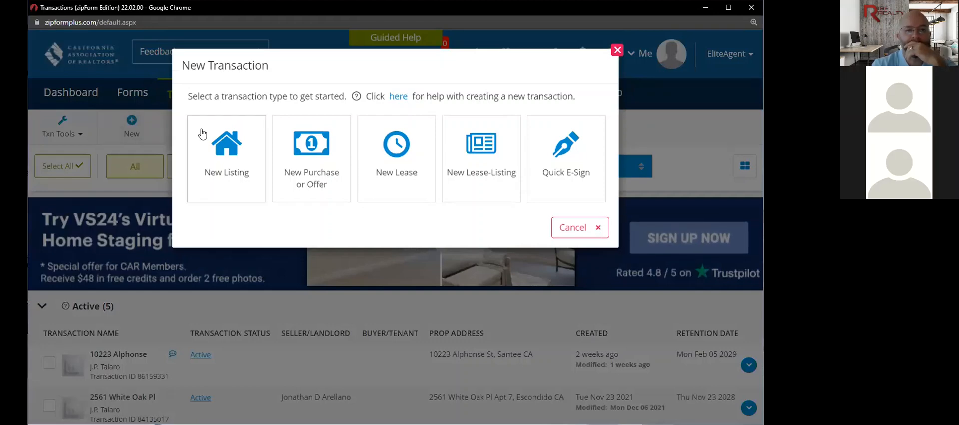
pyautogui.click(201, 132)
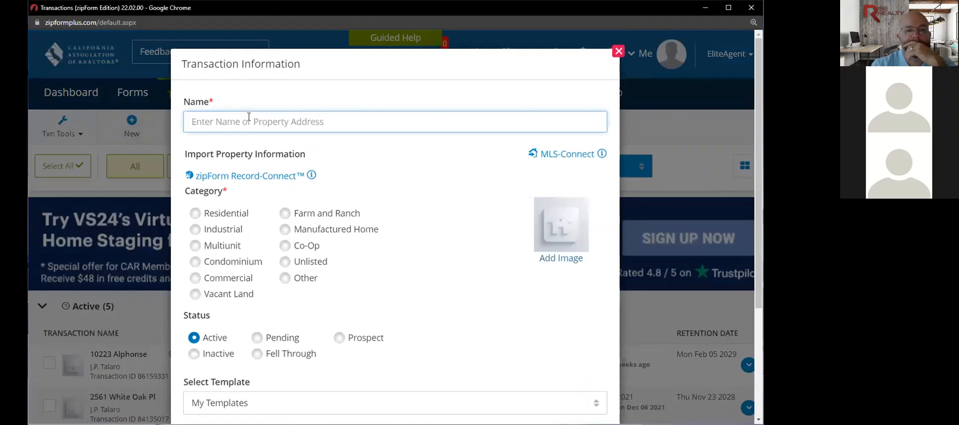
pyautogui.write('123')
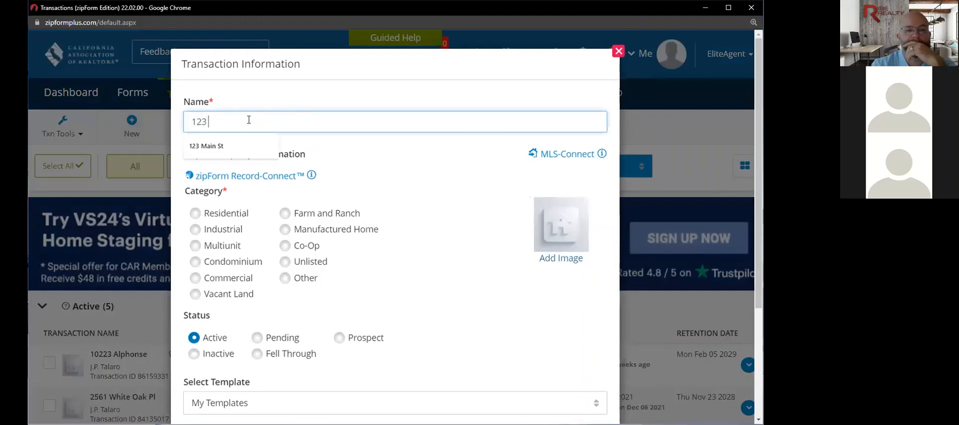
pyautogui.write(' main')
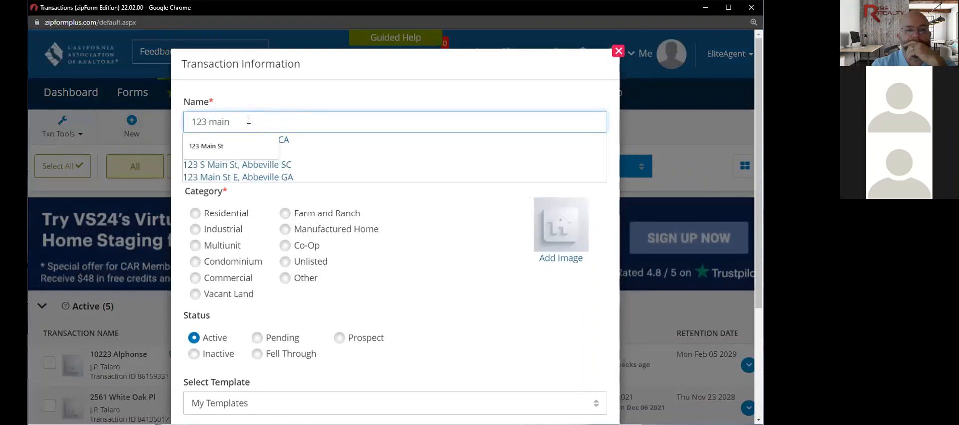
pyautogui.write(' st')
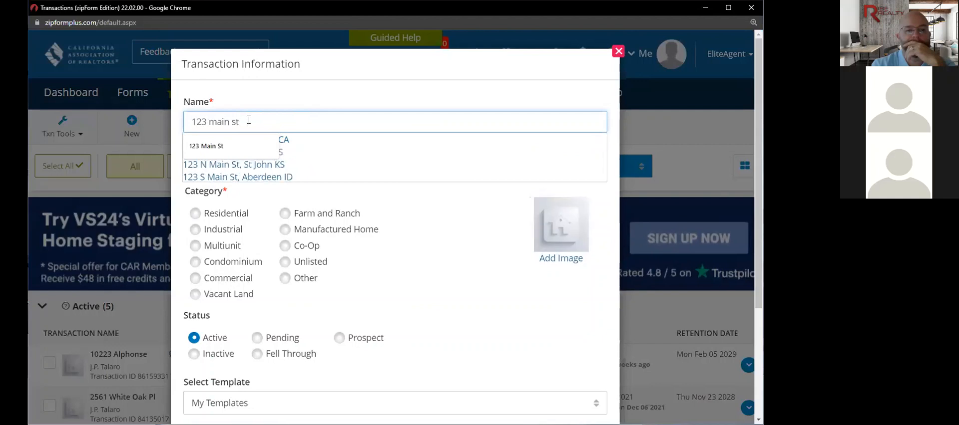
pyautogui.click(280, 143)
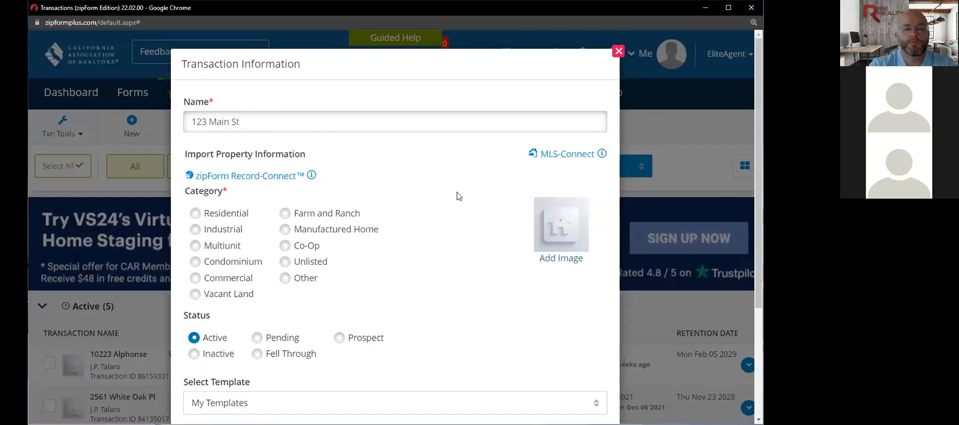
pyautogui.click(556, 155)
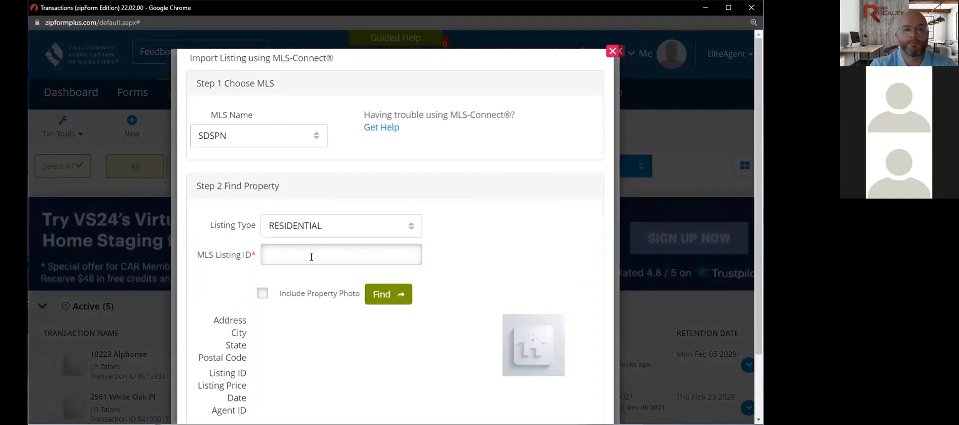
pyautogui.click(311, 257)
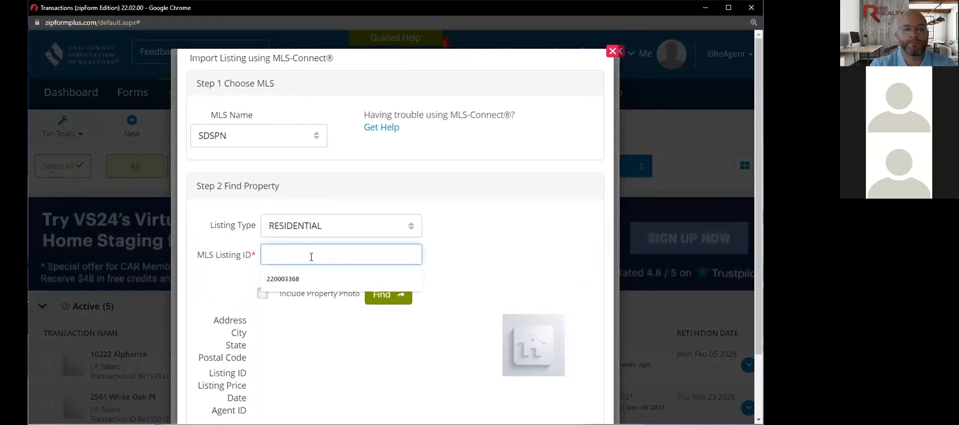
pyautogui.click(283, 280)
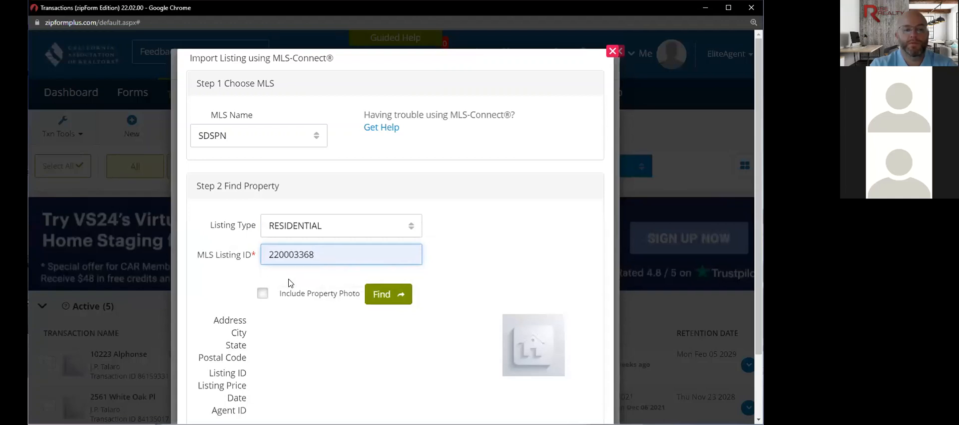
pyautogui.click(262, 295)
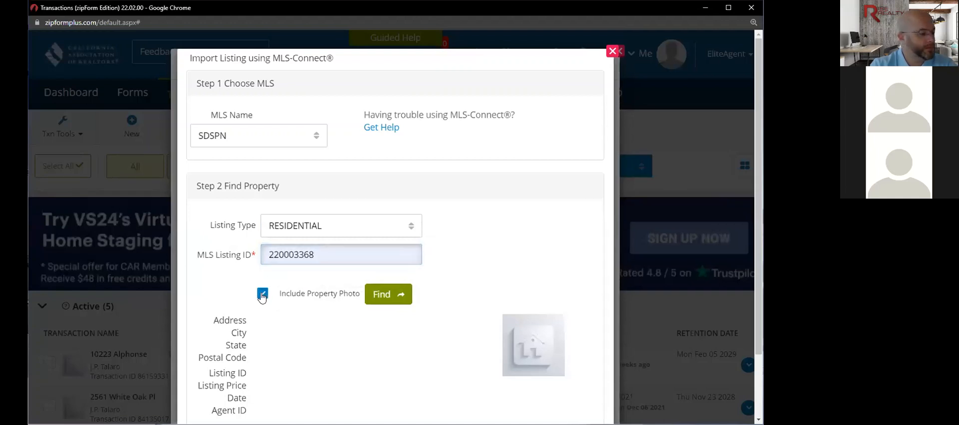
pyautogui.click(385, 300)
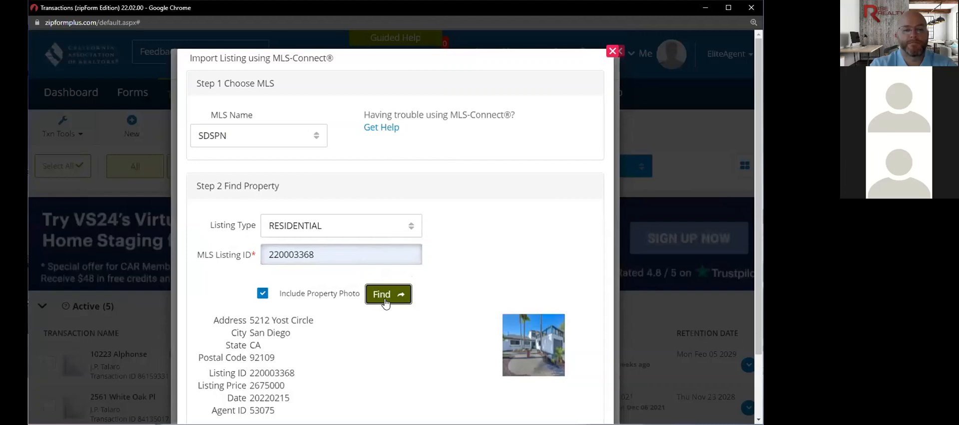
pyautogui.scroll(-3, 388, 330)
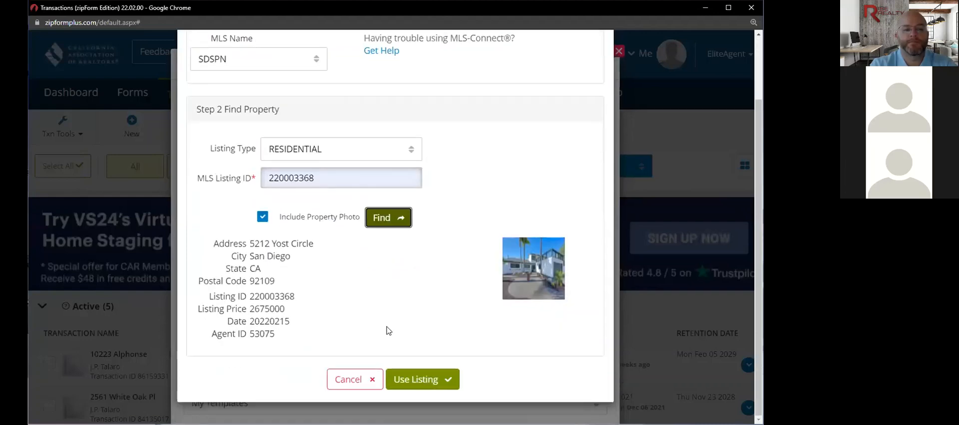
pyautogui.click(417, 380)
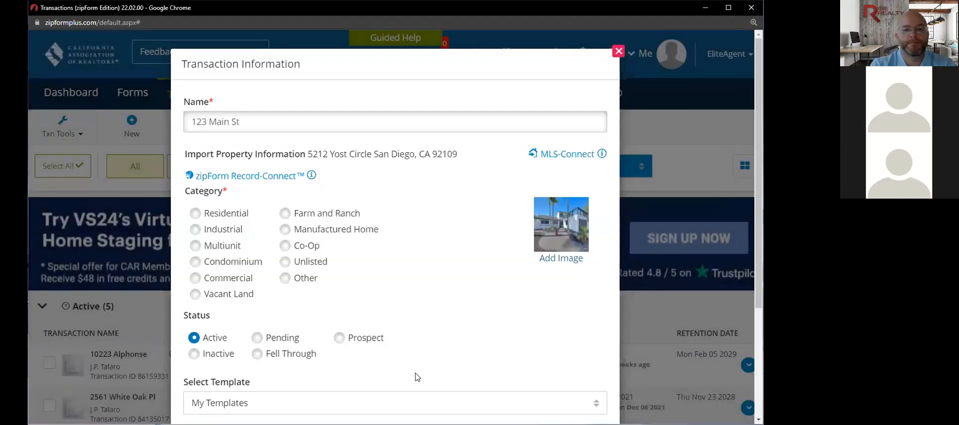
# - Apply the Personal - Test - list template and attempt to save the new transaction
pyautogui.scroll(-4, 417, 377)
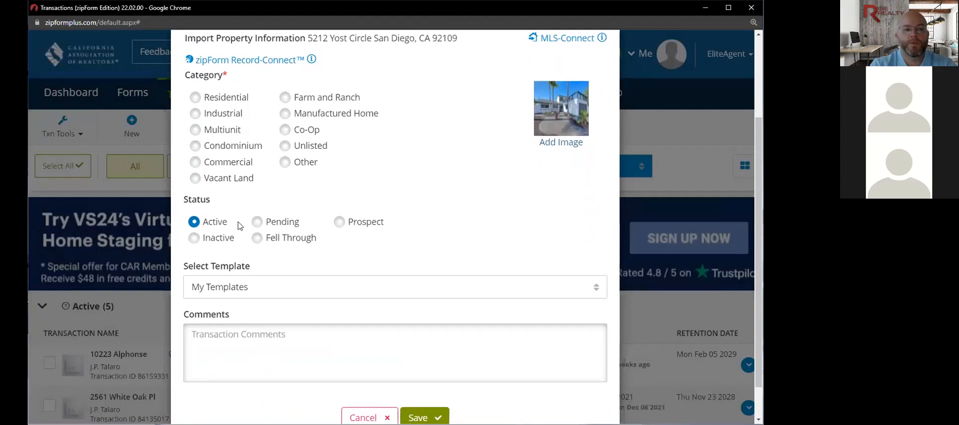
pyautogui.click(264, 293)
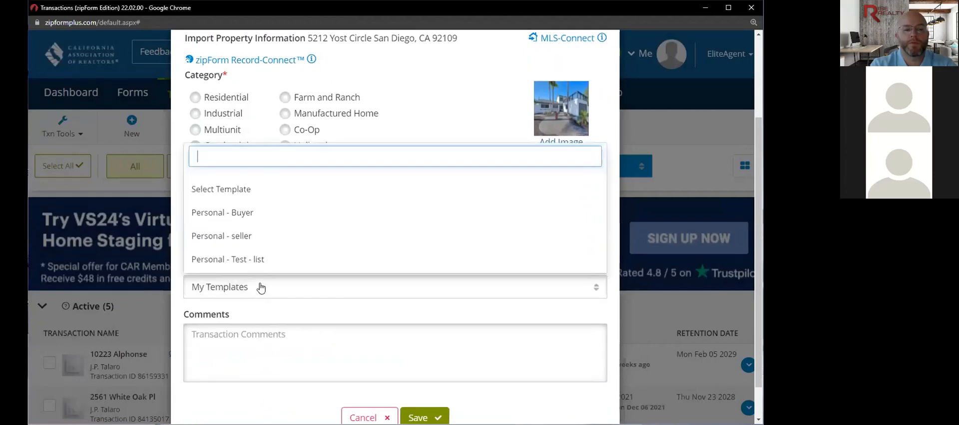
pyautogui.click(251, 260)
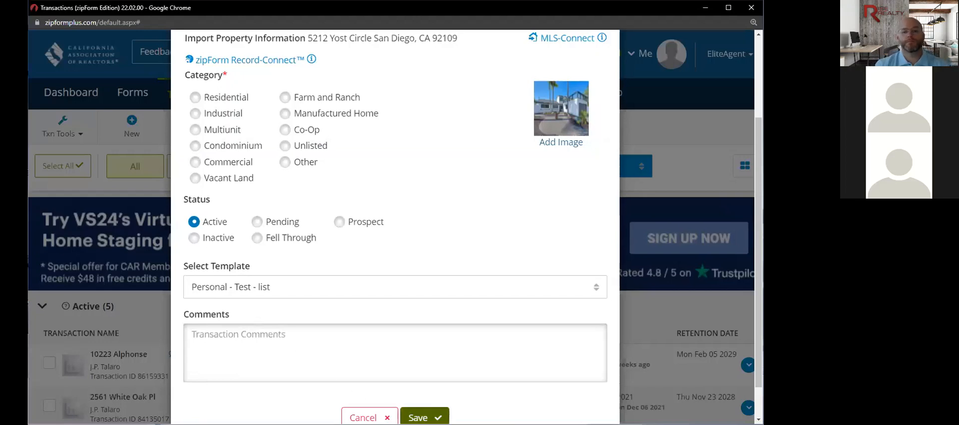
pyautogui.click(422, 418)
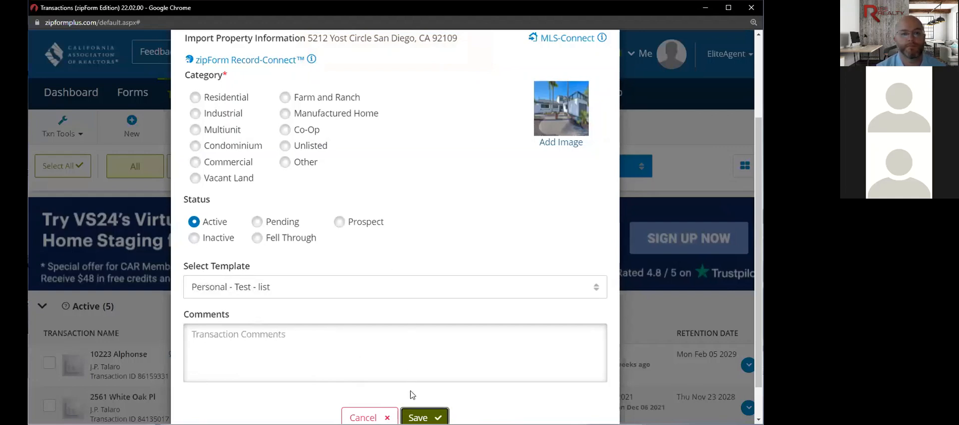
# - After the missing property type warning, set the transaction category to Residential
pyautogui.click(424, 417)
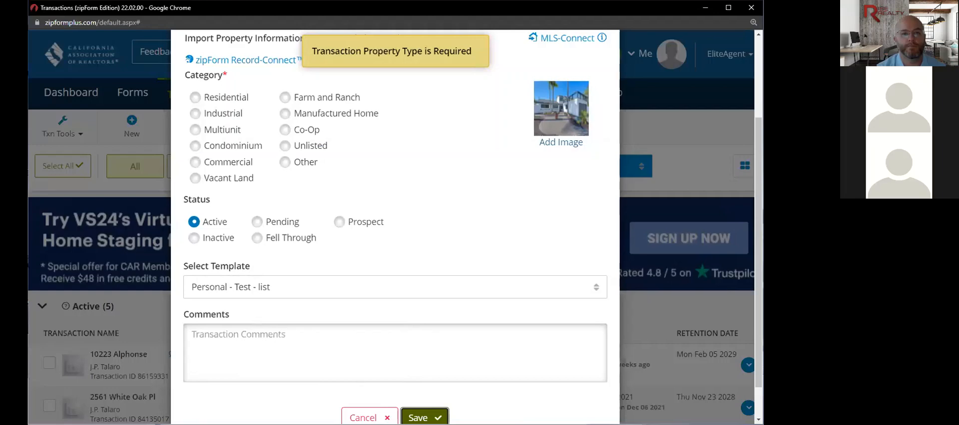
pyautogui.scroll(-1, 389, 349)
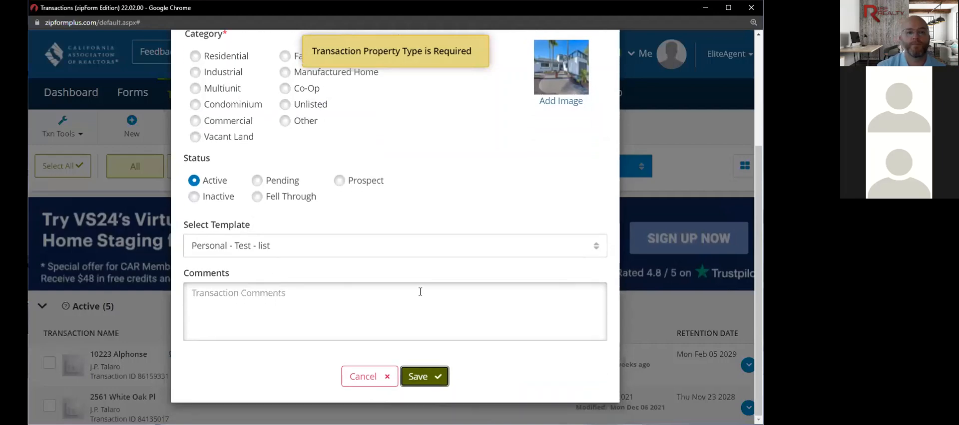
pyautogui.scroll(1, 420, 291)
pyautogui.click(201, 88)
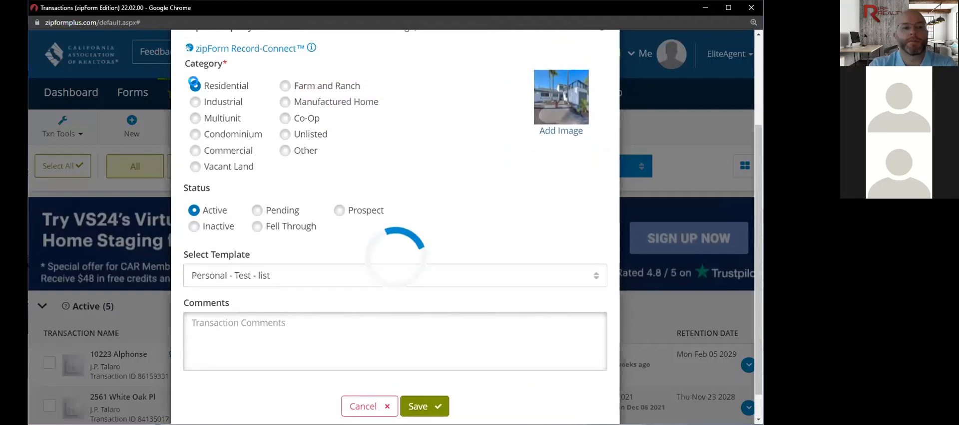
pyautogui.scroll(-3, 397, 322)
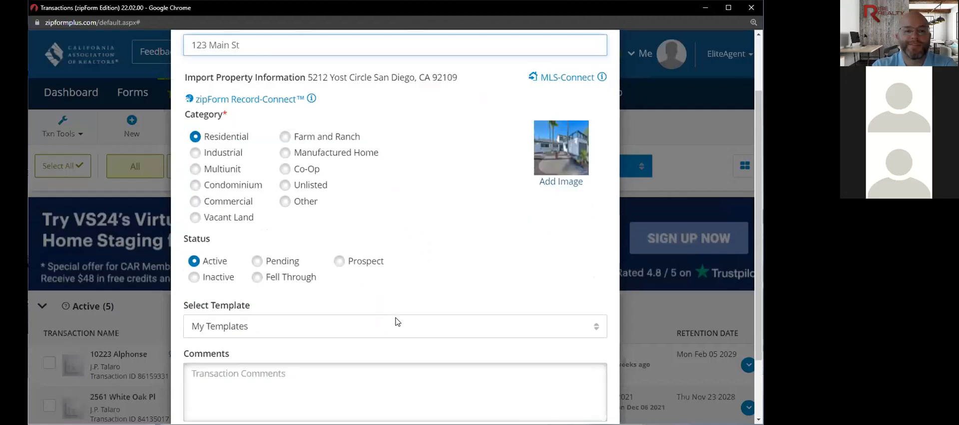
# - Save the 123 Main St transaction and review its Summary: MLS 220003368, San Diego, 2,675,000.00
pyautogui.click(418, 389)
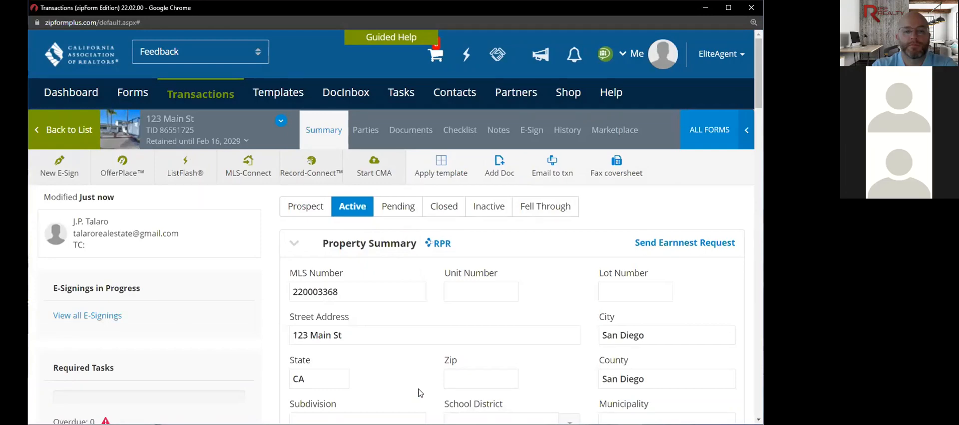
pyautogui.scroll(-1, 418, 393)
pyautogui.scroll(-3, 418, 394)
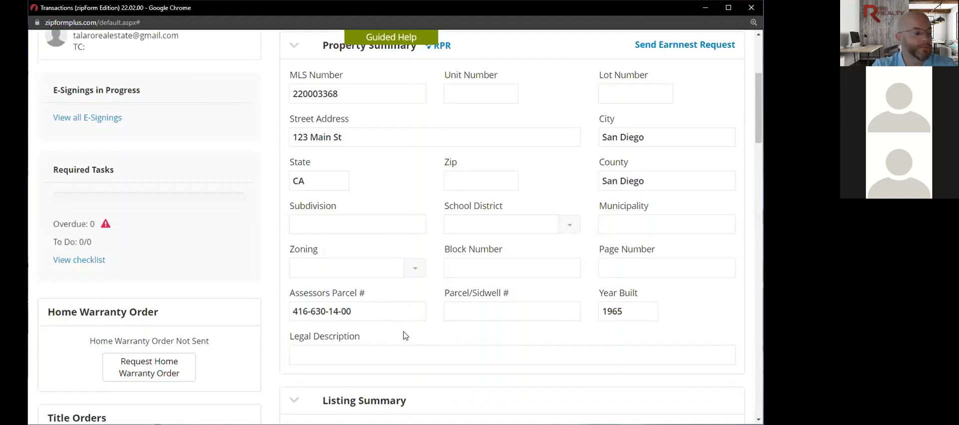
pyautogui.scroll(-3, 415, 357)
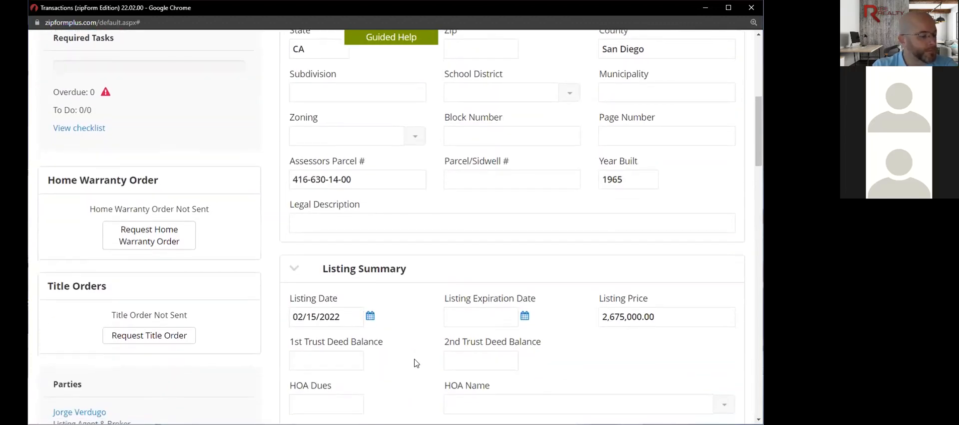
pyautogui.scroll(-1, 415, 359)
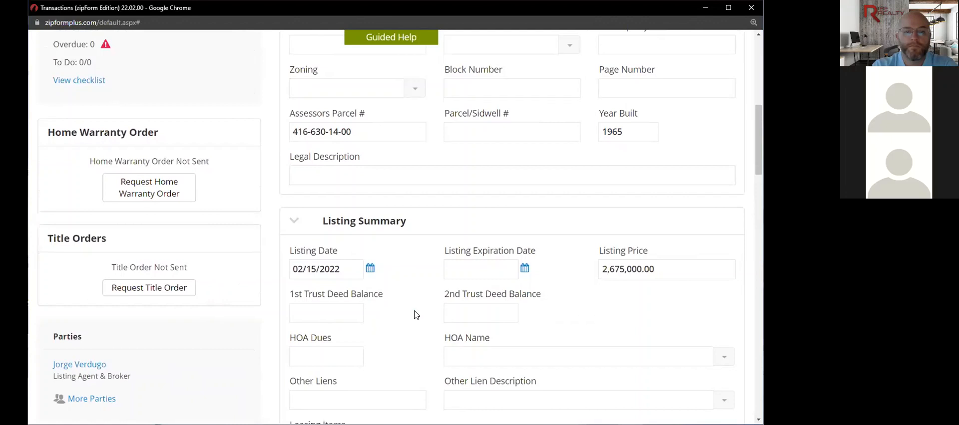
pyautogui.scroll(-1, 415, 314)
pyautogui.moveTo(178, 327)
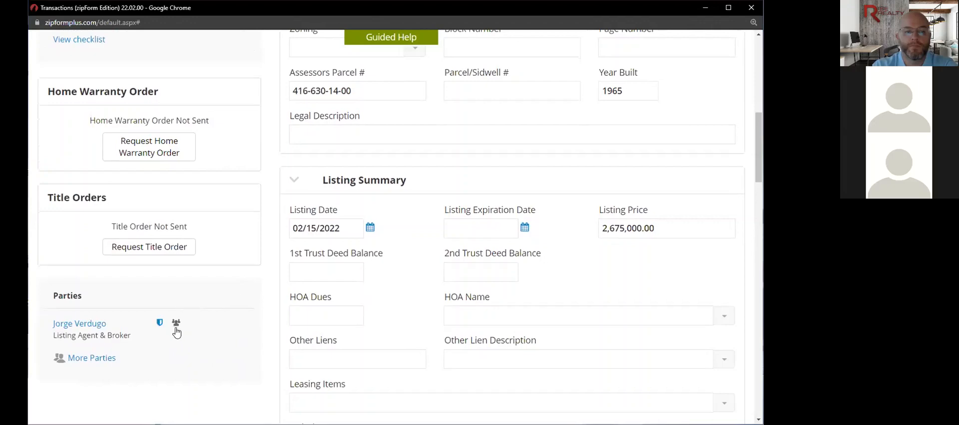
pyautogui.scroll(6, 363, 319)
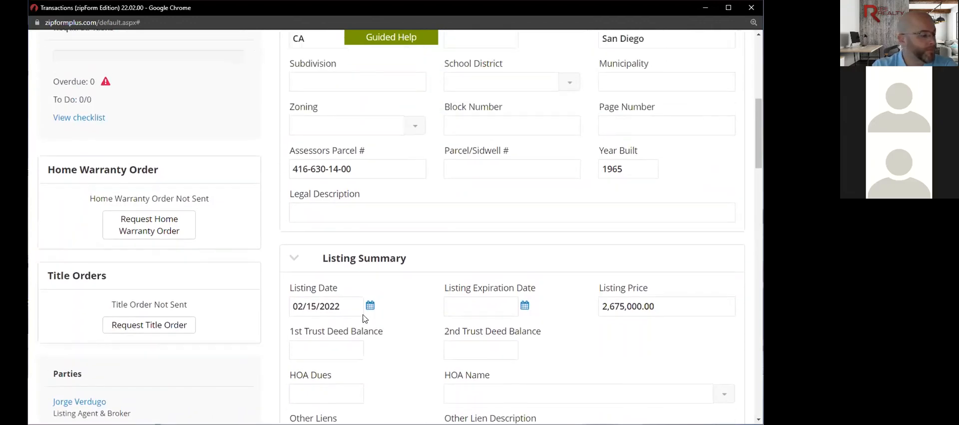
pyautogui.scroll(1, 363, 319)
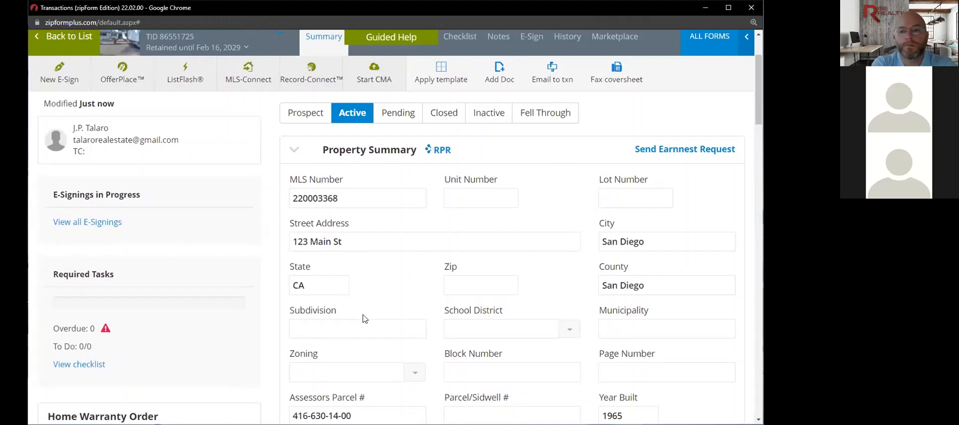
pyautogui.scroll(1, 363, 319)
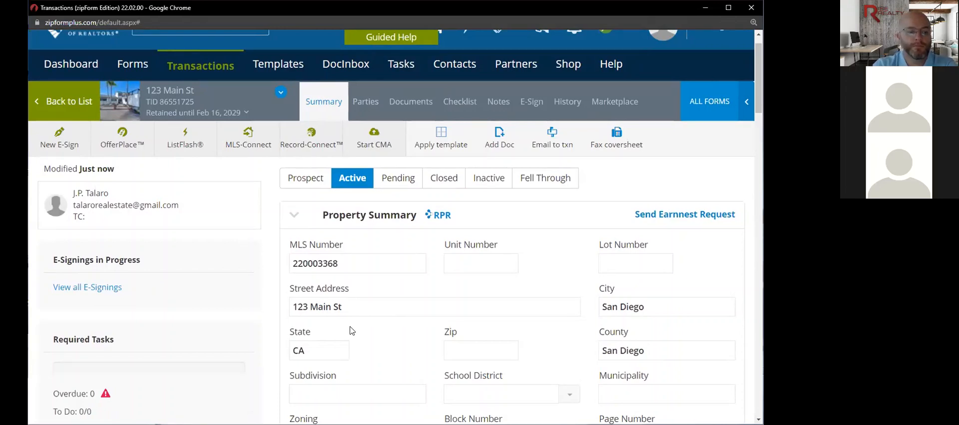
pyautogui.click(499, 144)
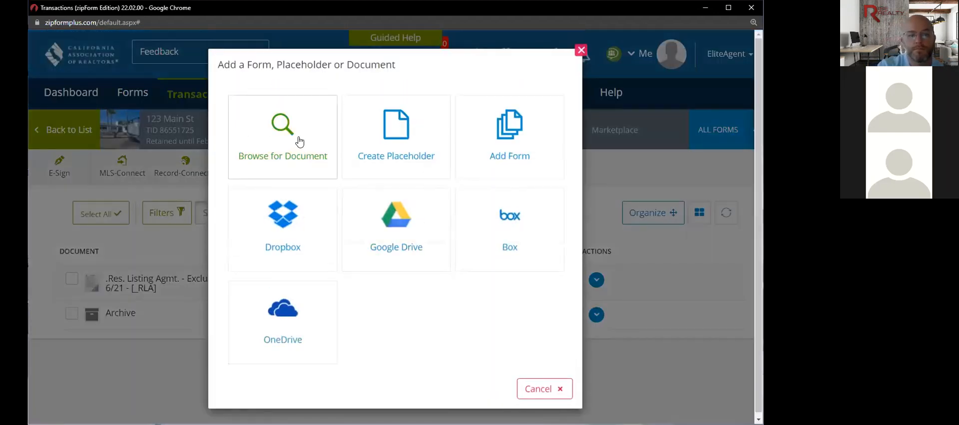
pyautogui.click(299, 141)
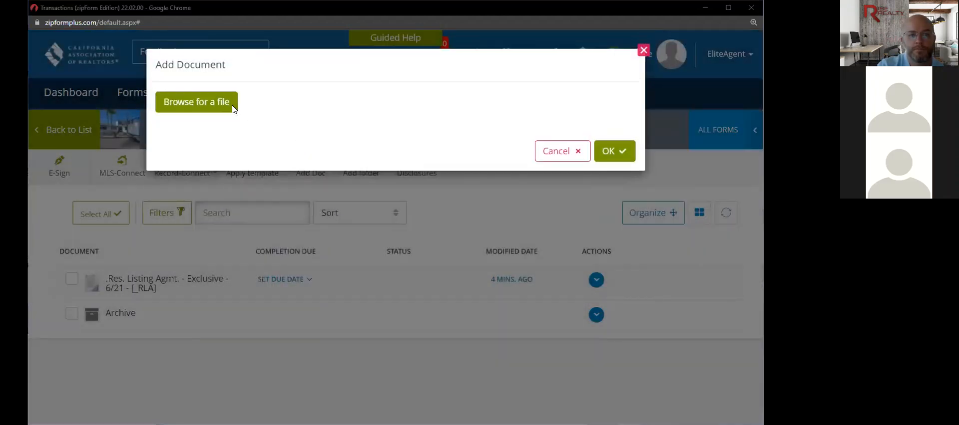
pyautogui.click(229, 107)
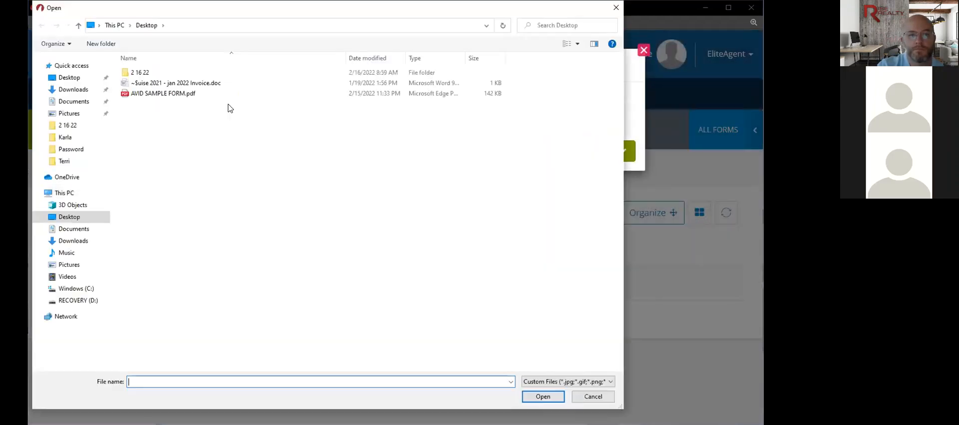
pyautogui.click(174, 96)
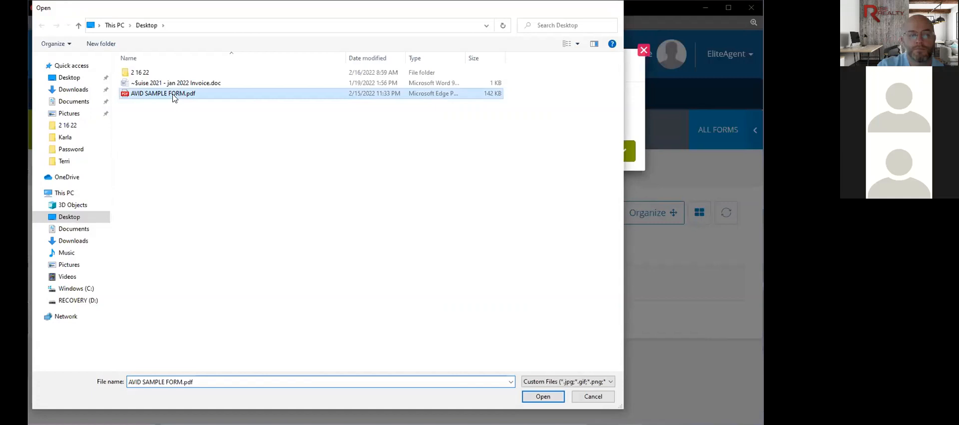
pyautogui.doubleClick(173, 96)
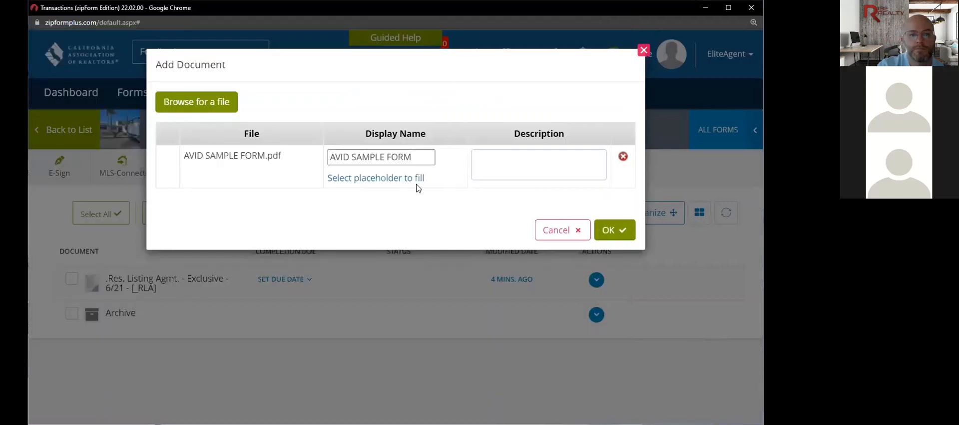
pyautogui.click(606, 228)
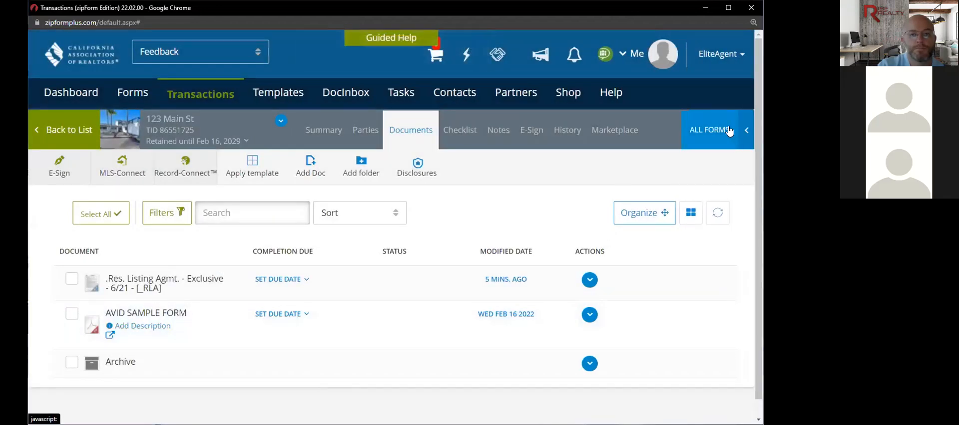
# - Add Addendum No #1 - 12/21 from the forms library to the 123 Main St documents
pyautogui.click(729, 130)
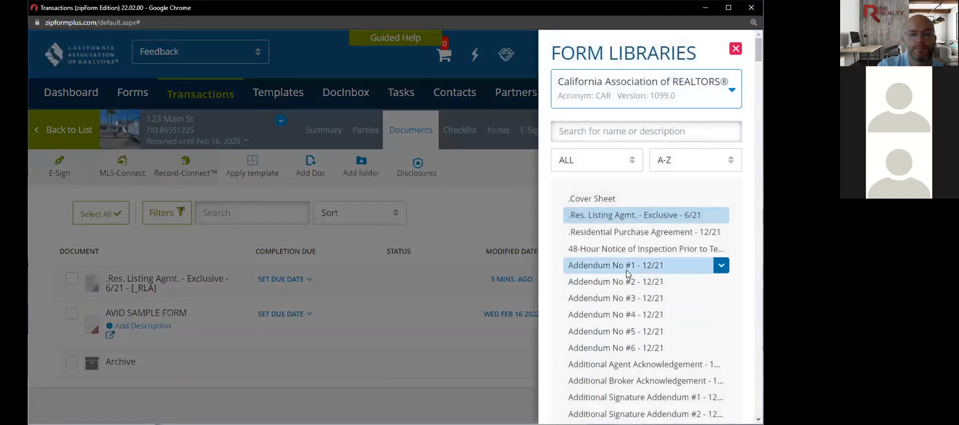
pyautogui.click(625, 271)
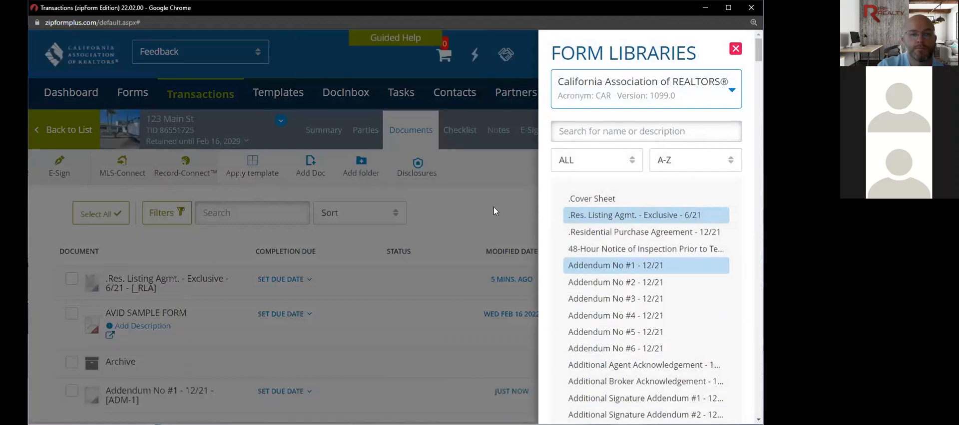
pyautogui.click(424, 254)
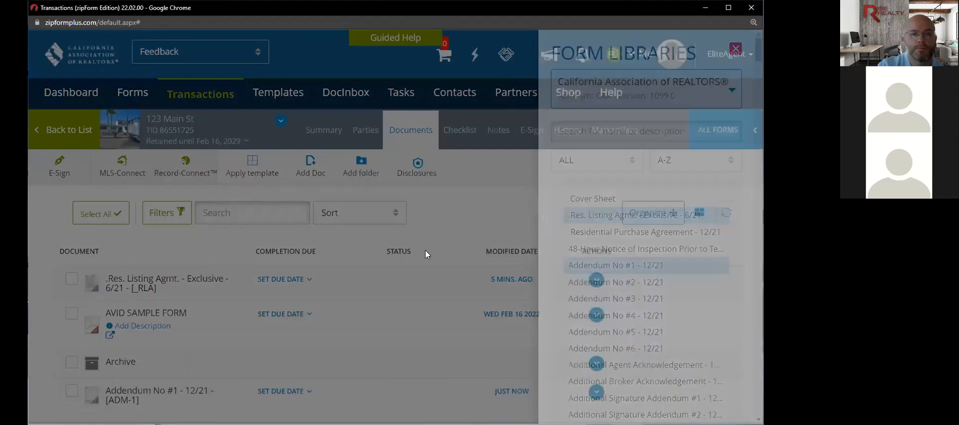
# - Reorder the documents so the addendum sits second, right after the listing agreement
pyautogui.scroll(-1, 425, 253)
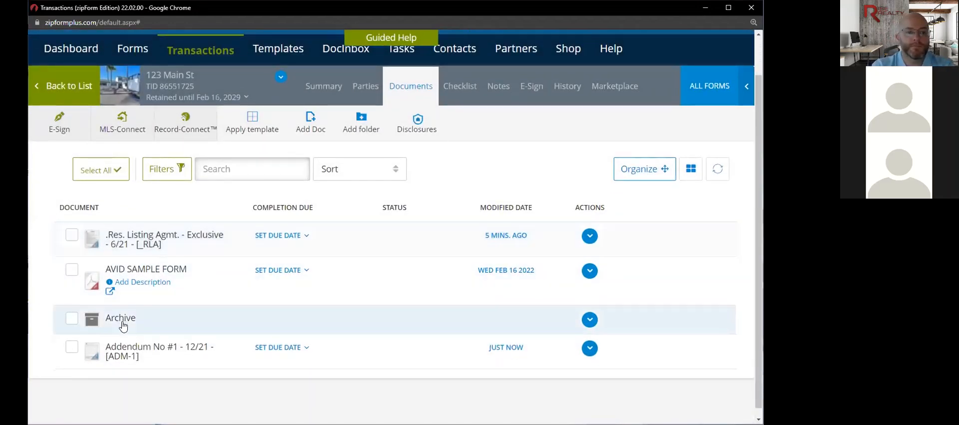
pyautogui.click(72, 349)
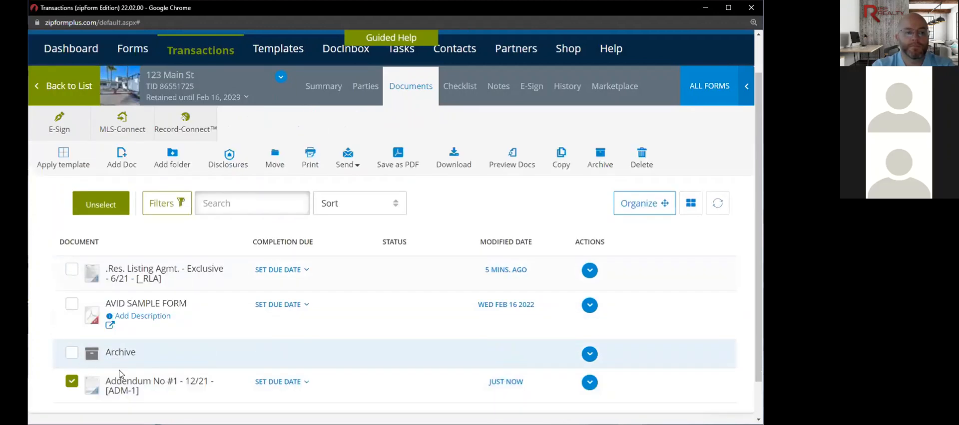
pyautogui.click(642, 204)
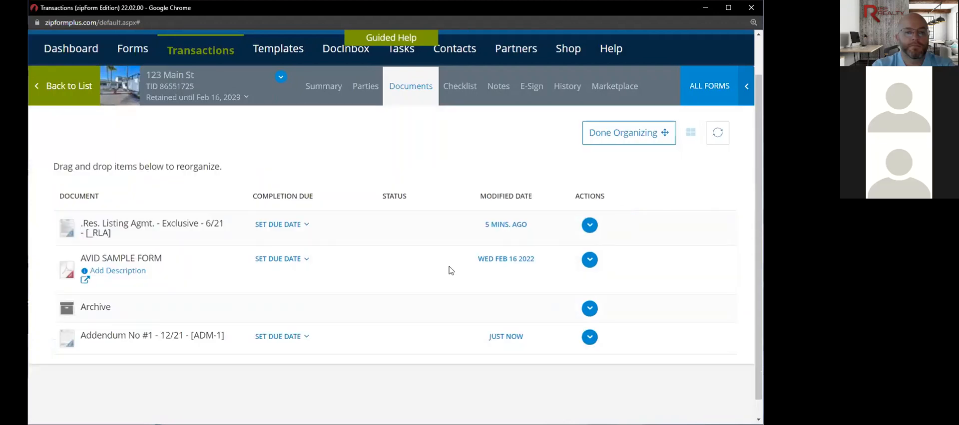
pyautogui.moveTo(123, 329); pyautogui.dragTo(124, 303)
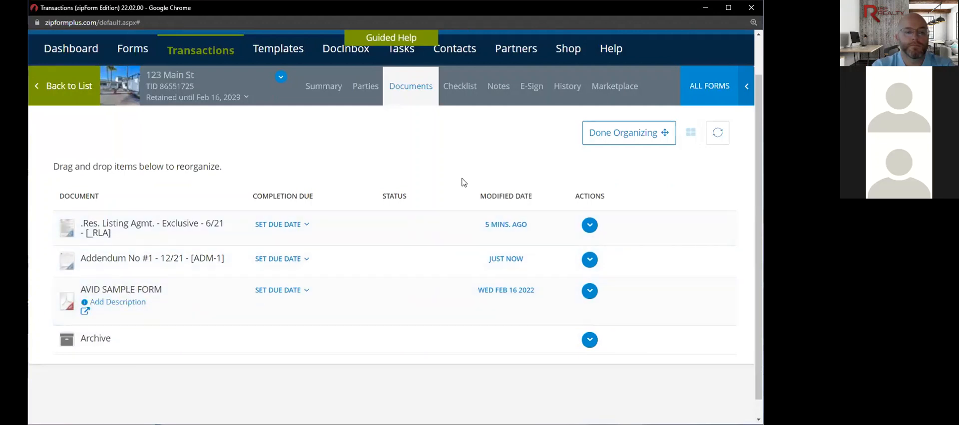
pyautogui.click(637, 133)
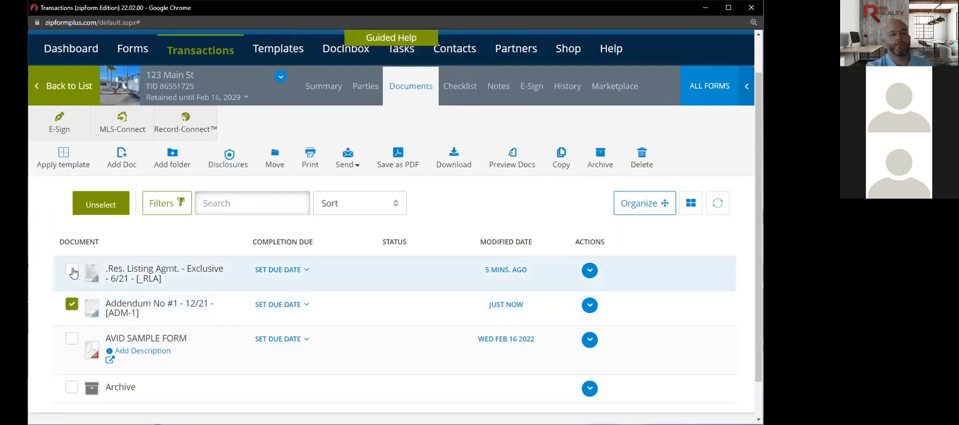
pyautogui.click(147, 269)
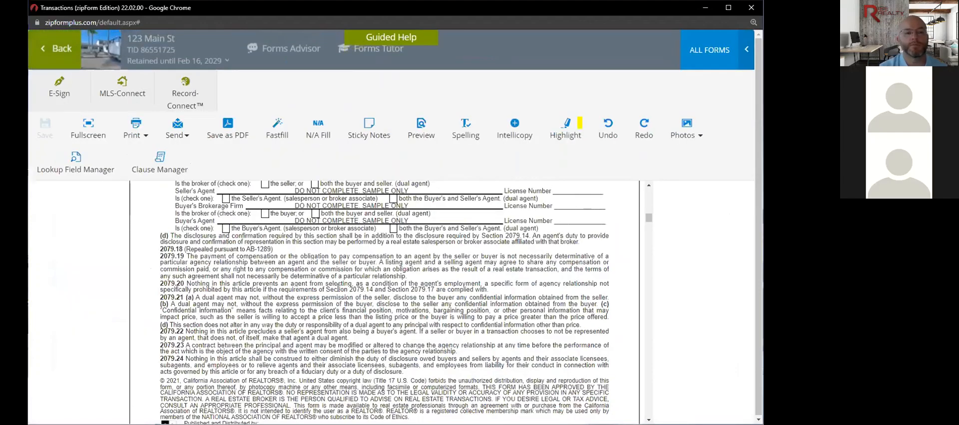
# - Return to the top of the listing agreement and show its fields as a Fastfill list
pyautogui.scroll(10, 355, 236)
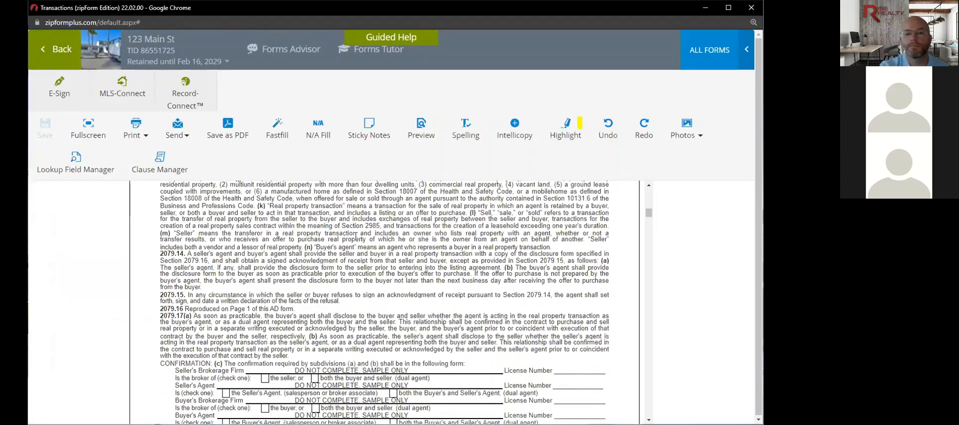
pyautogui.scroll(10, 356, 240)
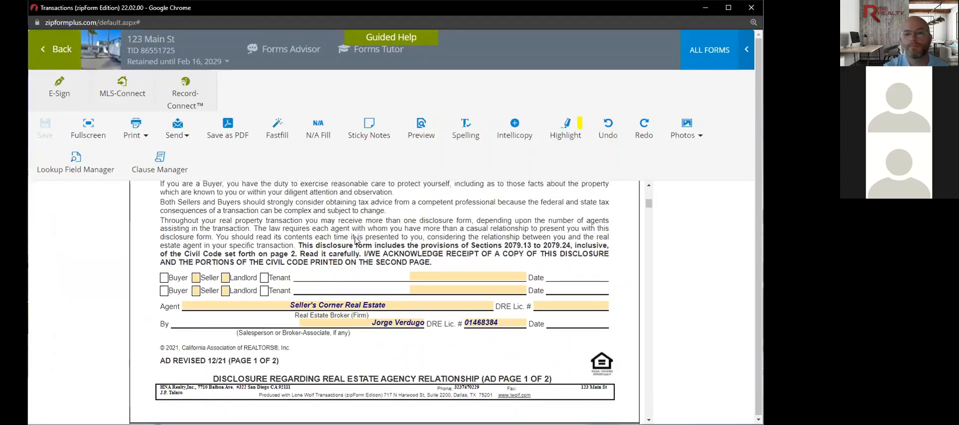
pyautogui.scroll(3, 355, 240)
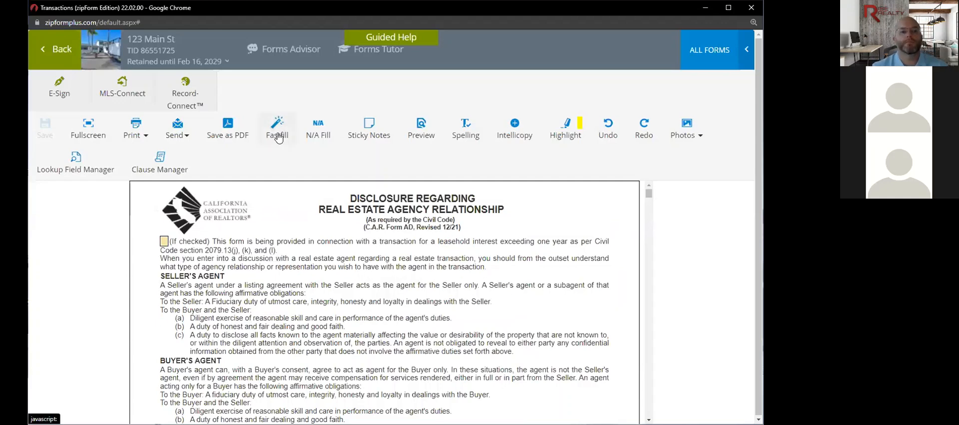
pyautogui.click(278, 138)
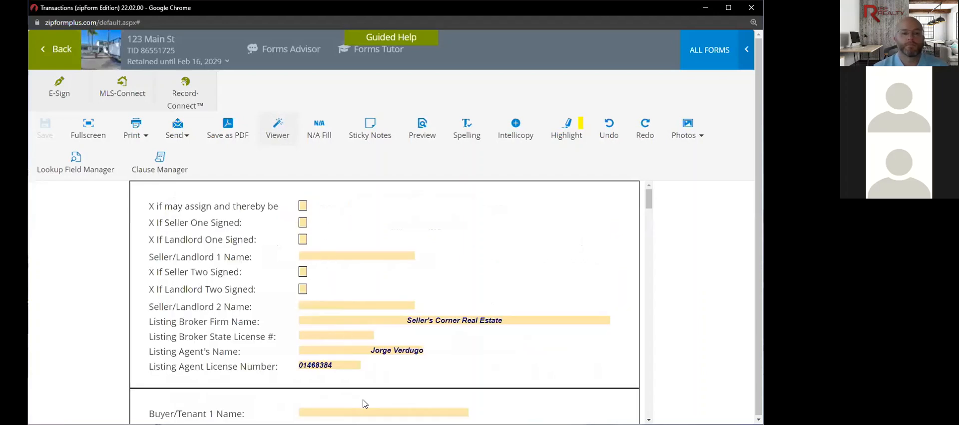
# - Review the Fastfill property and price fields, then start an E-Sign packet for the listing agreement
pyautogui.scroll(-4, 366, 392)
pyautogui.scroll(-1, 366, 391)
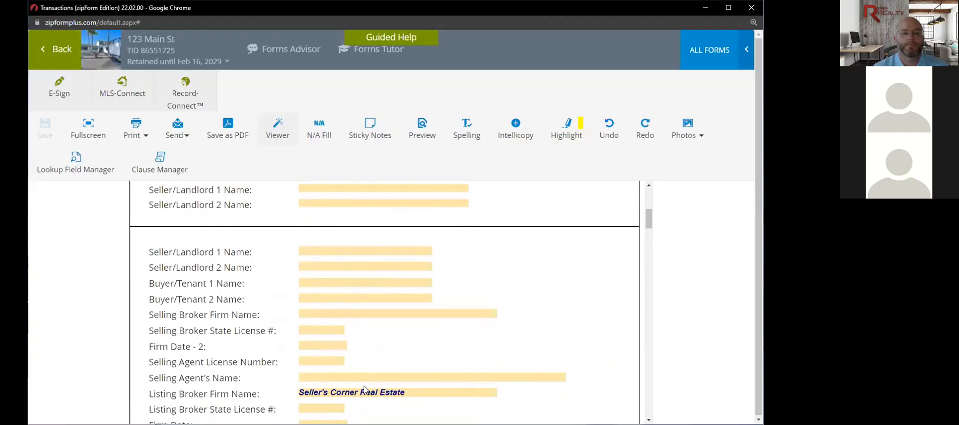
pyautogui.scroll(-1, 364, 390)
pyautogui.scroll(2, 364, 387)
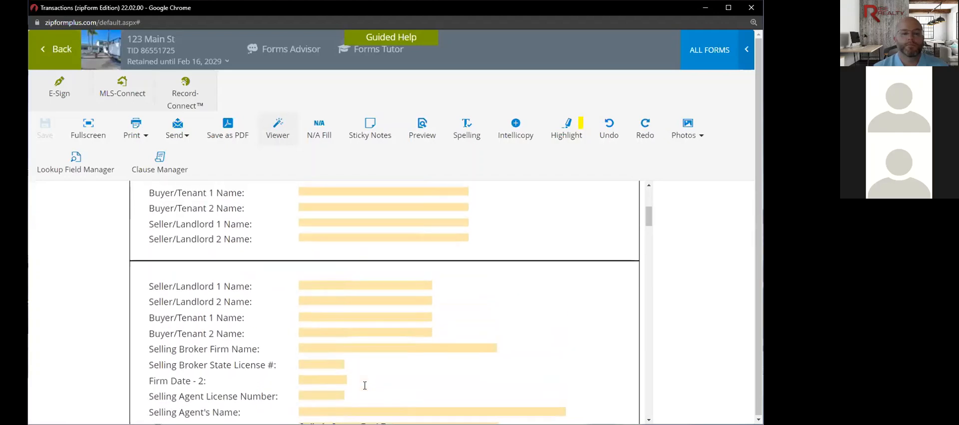
pyautogui.scroll(1, 365, 386)
pyautogui.scroll(1, 365, 386)
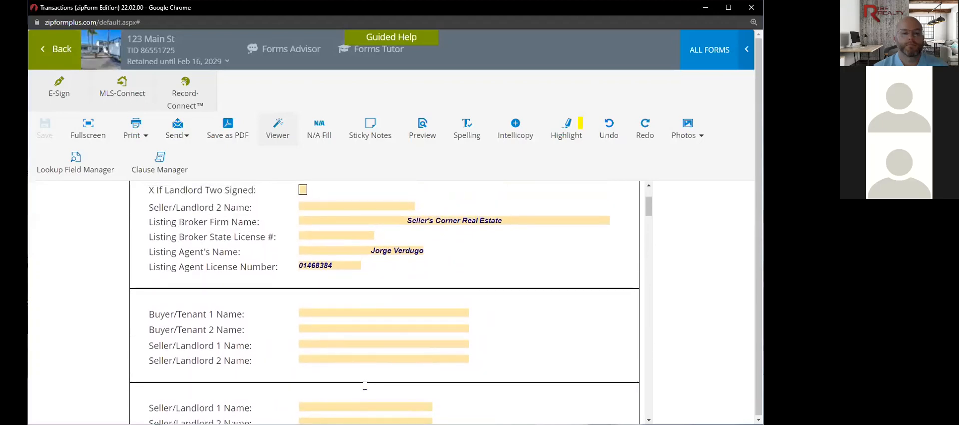
pyautogui.scroll(-5, 365, 386)
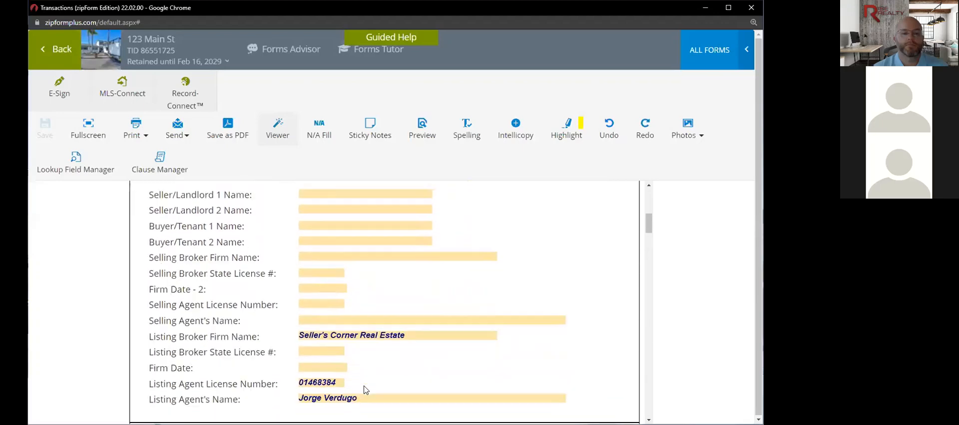
pyautogui.scroll(-3, 364, 390)
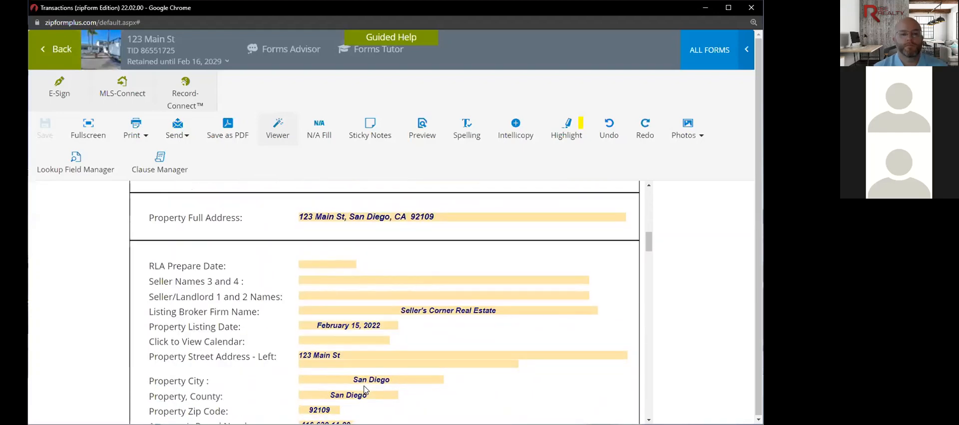
pyautogui.scroll(-1, 364, 390)
pyautogui.scroll(-4, 365, 390)
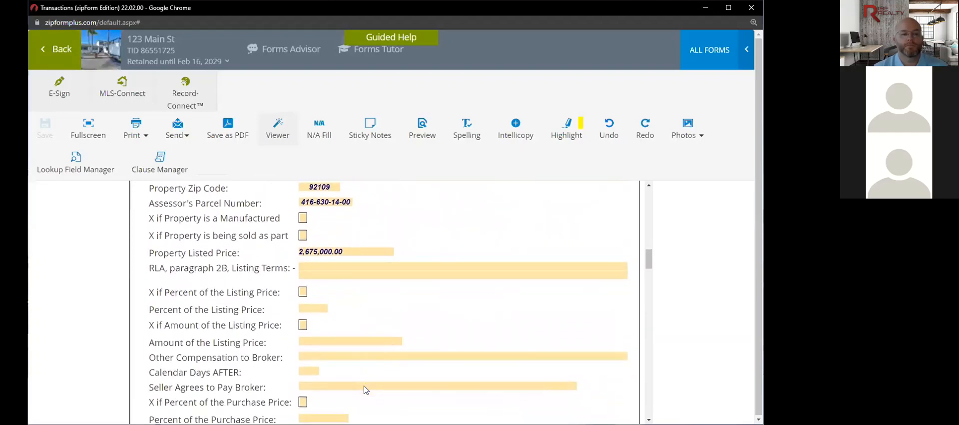
pyautogui.scroll(-4, 364, 390)
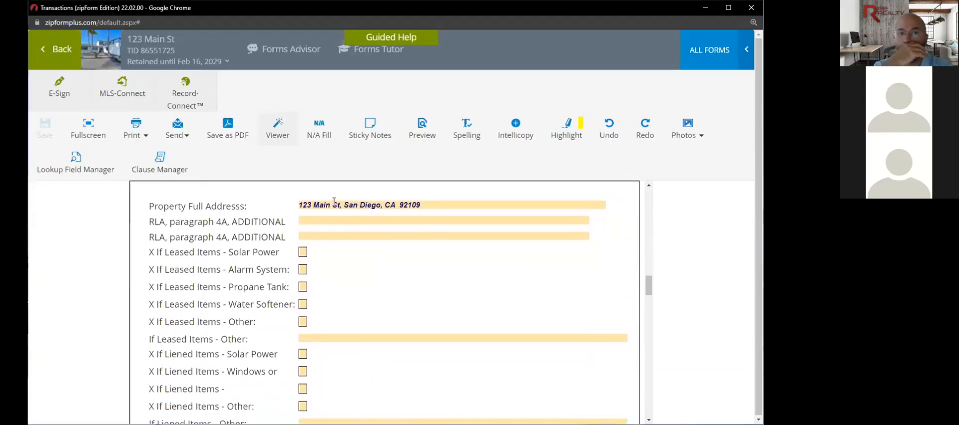
pyautogui.scroll(6, 344, 249)
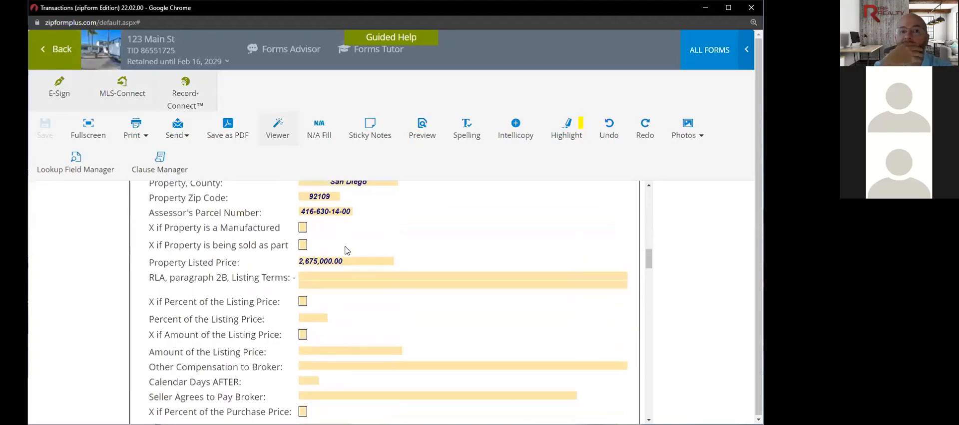
pyautogui.scroll(1, 347, 251)
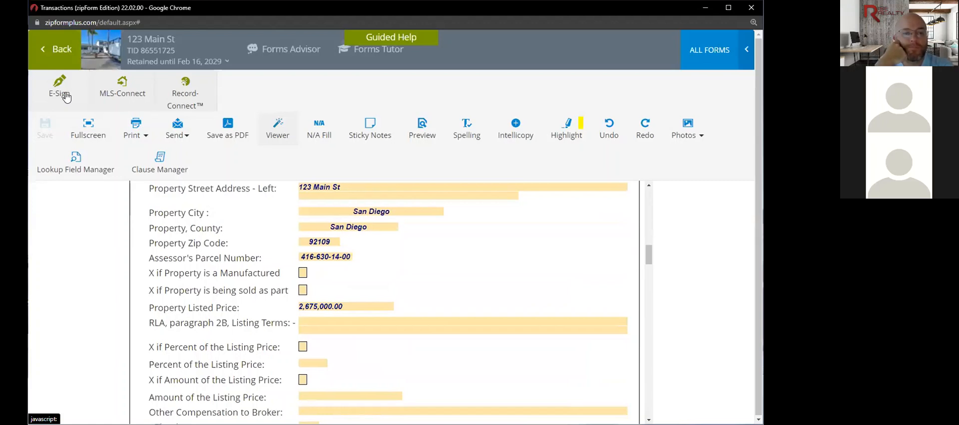
pyautogui.click(67, 97)
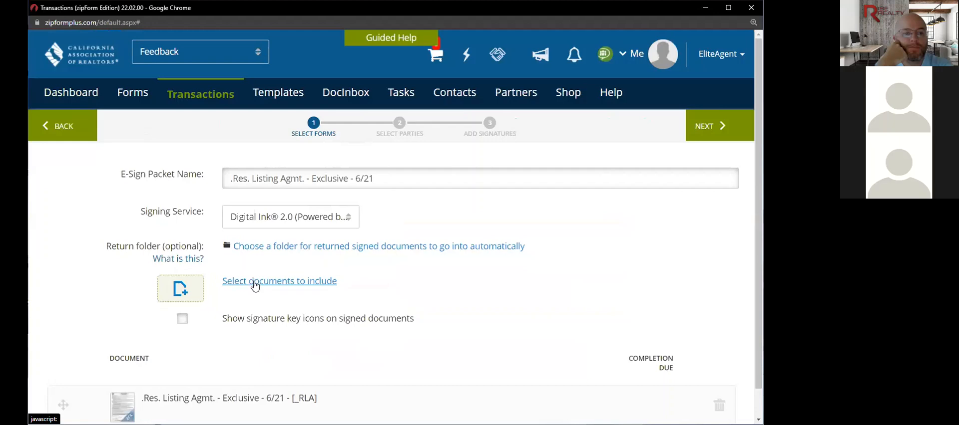
# - Include Addendum No #1 - 12/21 and AVID SAMPLE FORM in the packet alongside the listing agreement
pyautogui.click(255, 285)
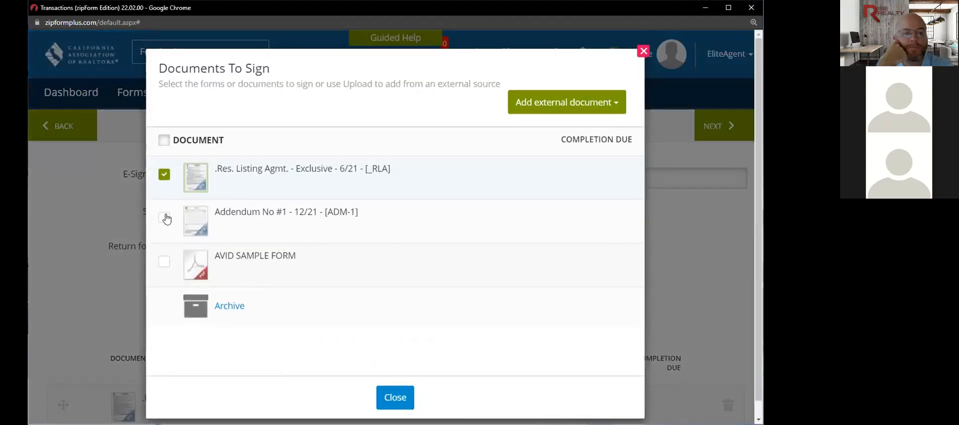
pyautogui.click(164, 217)
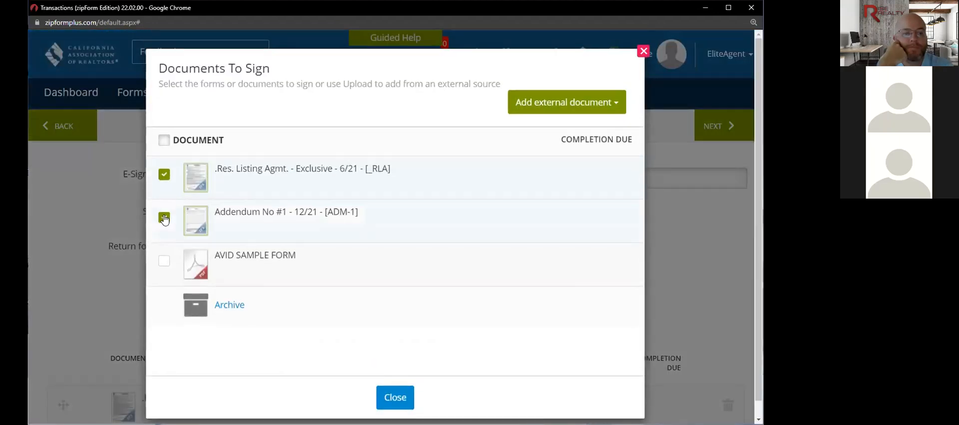
pyautogui.click(163, 261)
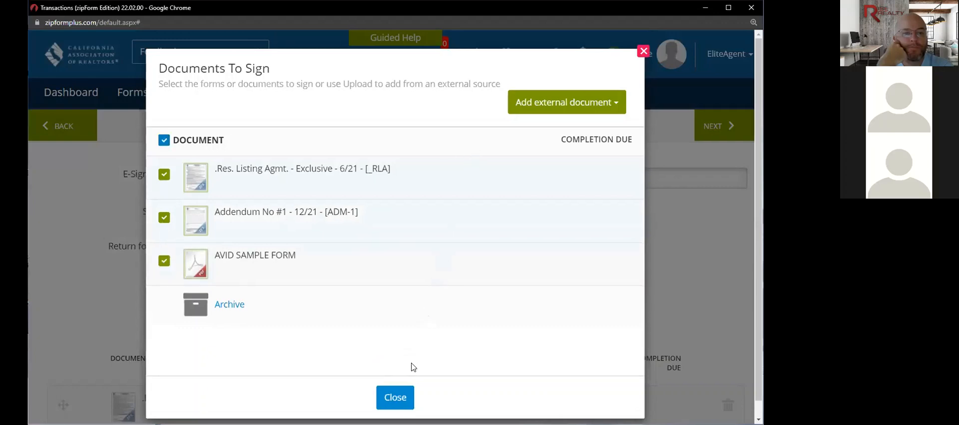
pyautogui.click(397, 397)
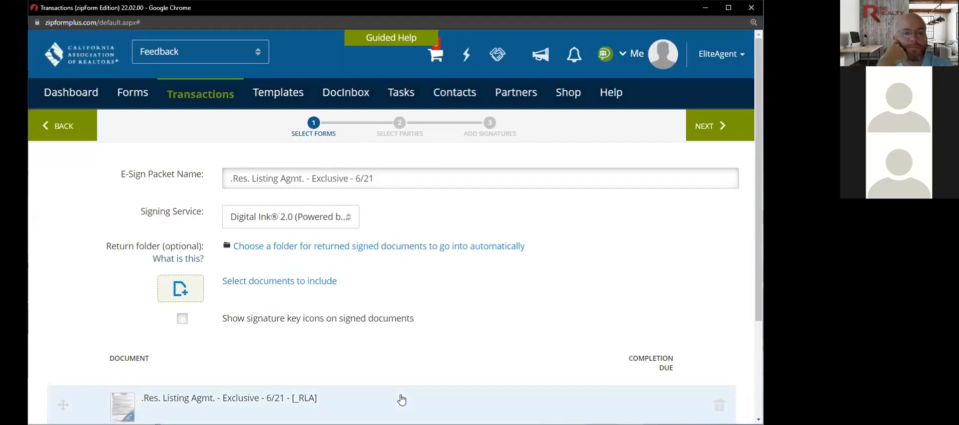
pyautogui.scroll(-3, 401, 399)
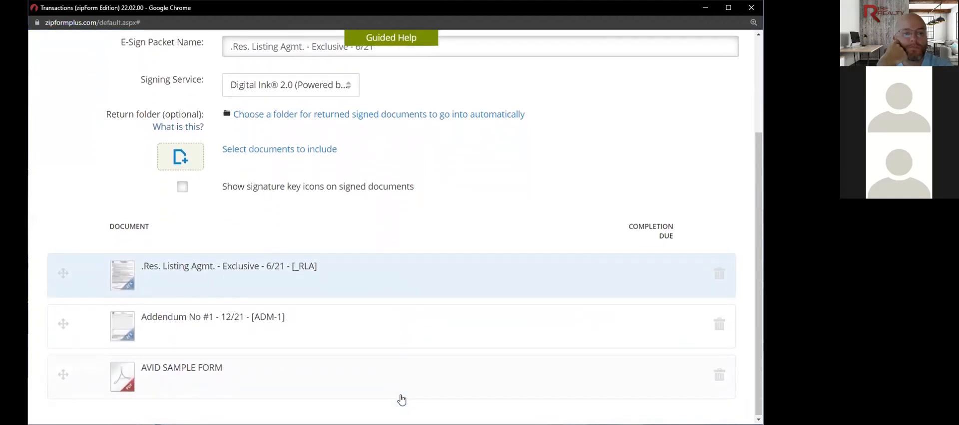
pyautogui.scroll(3, 401, 399)
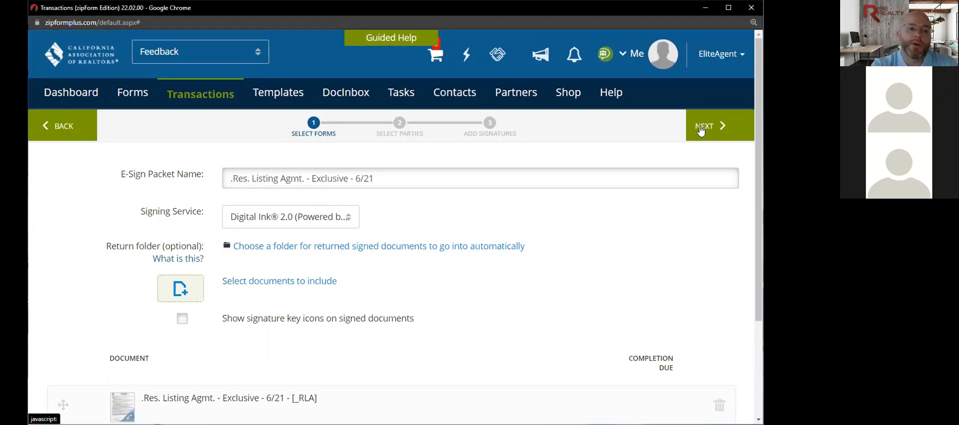
# - Keep Digital Ink® 2.0 as the signing service and advance the packet to Select Parties
pyautogui.click(348, 223)
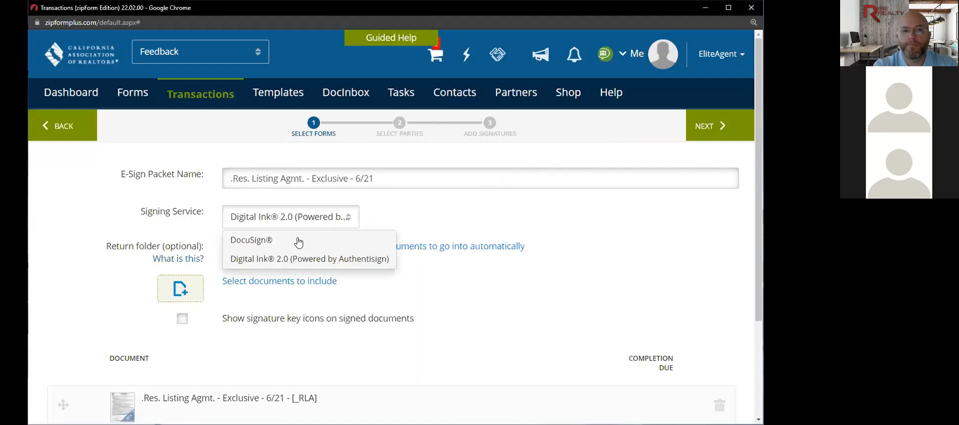
pyautogui.click(410, 217)
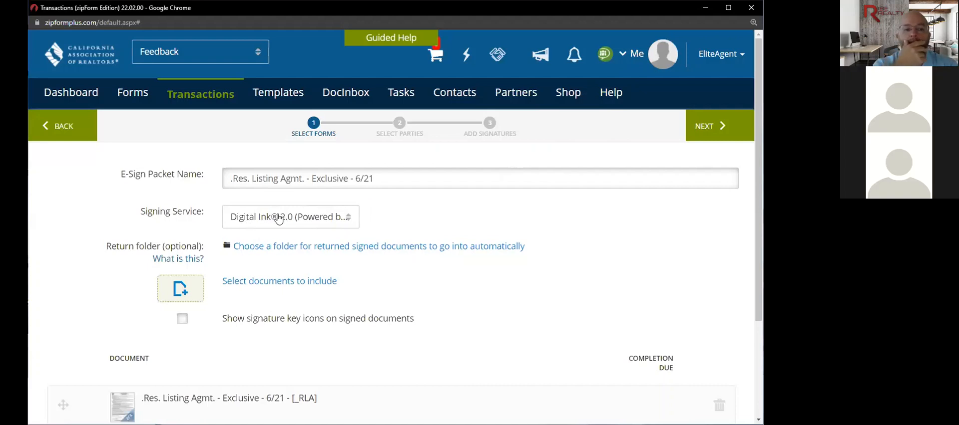
pyautogui.click(345, 219)
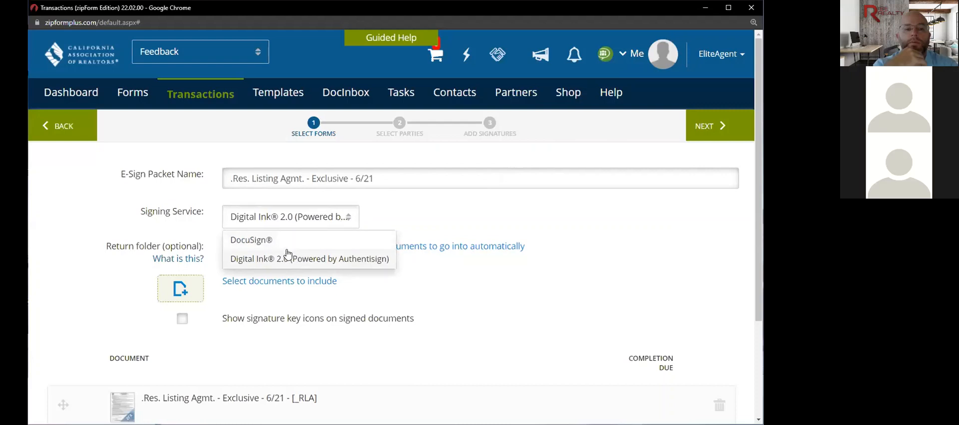
pyautogui.click(423, 215)
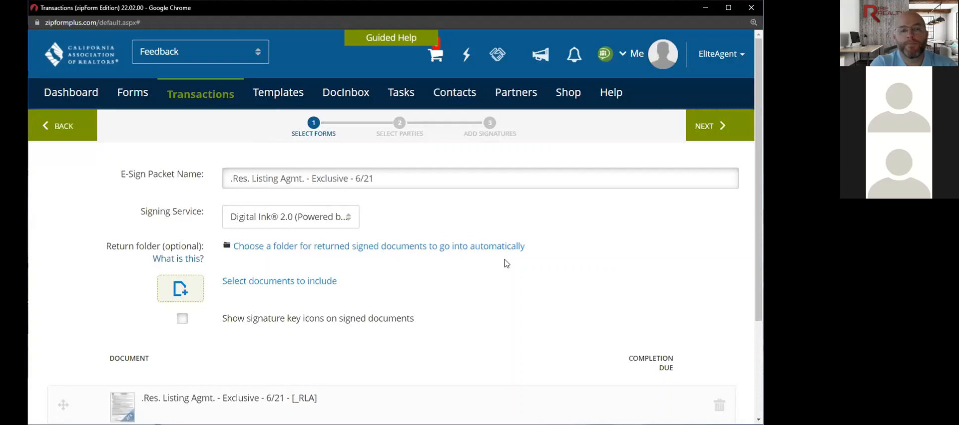
pyautogui.click(707, 128)
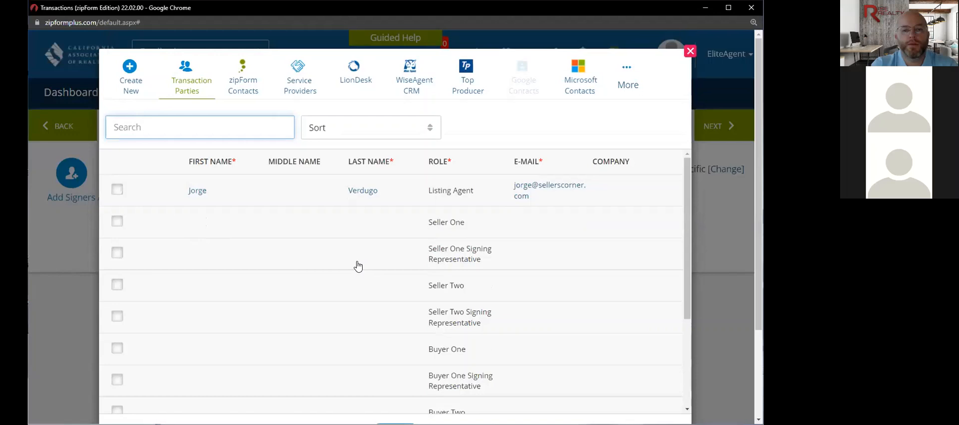
# - Tick and then untick the Listing Agent in the parties picker, leaving no signer chosen
pyautogui.click(118, 191)
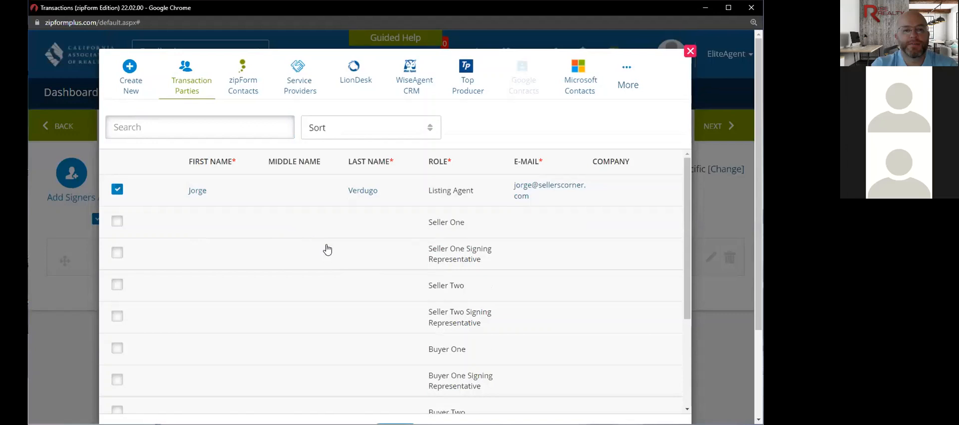
pyautogui.scroll(-1, 327, 250)
pyautogui.scroll(1, 328, 250)
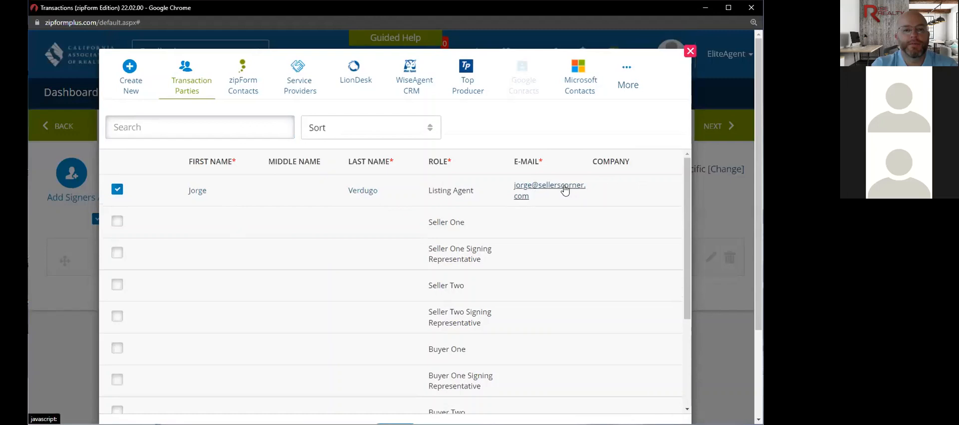
pyautogui.click(117, 189)
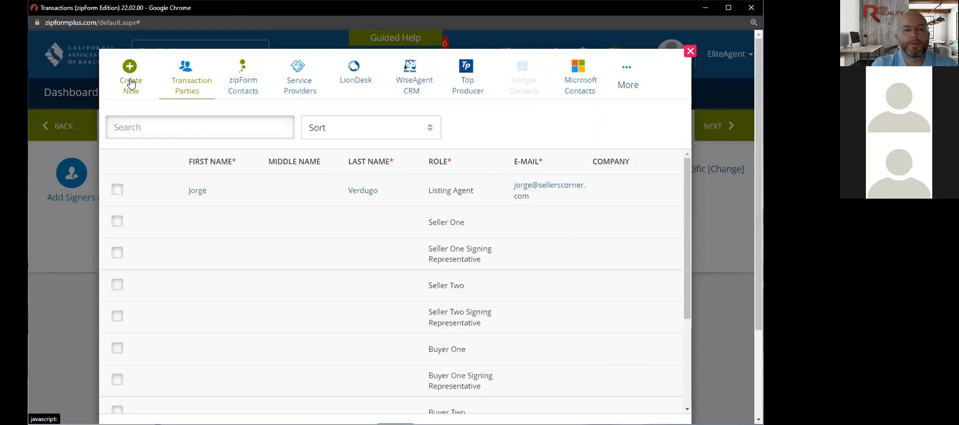
pyautogui.scroll(-3, 249, 239)
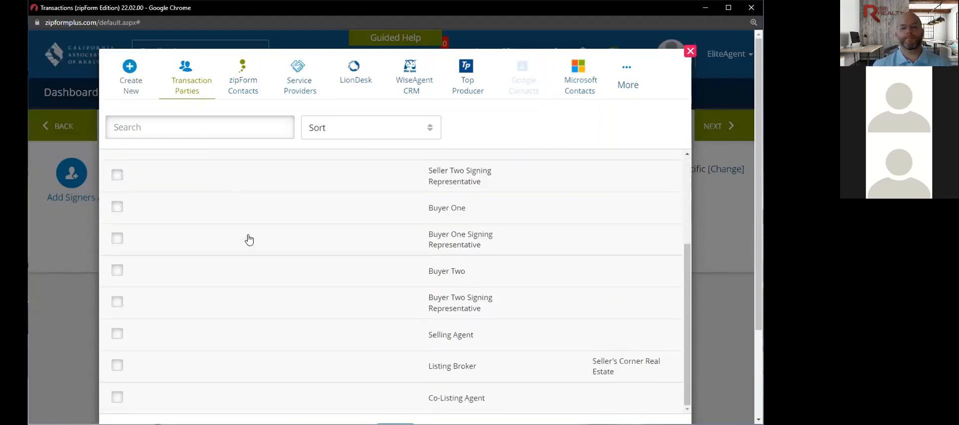
pyautogui.scroll(3, 249, 239)
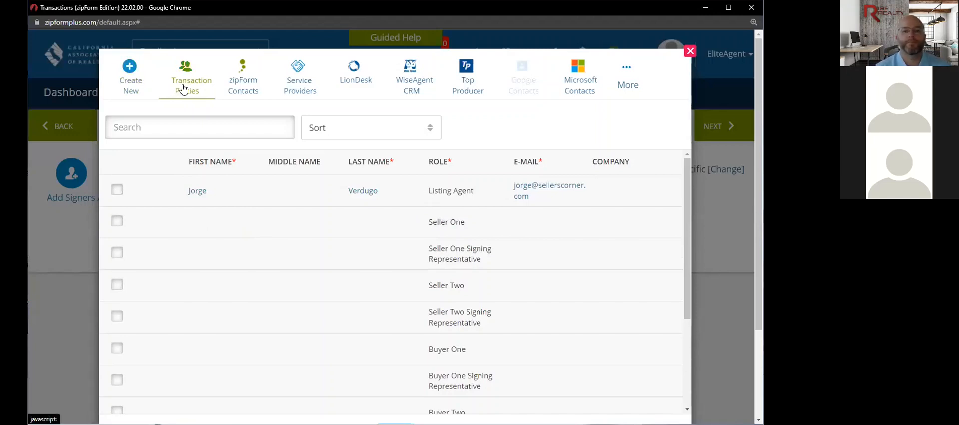
# - Create a new signer contact and enter the seller's first and last name
pyautogui.click(130, 79)
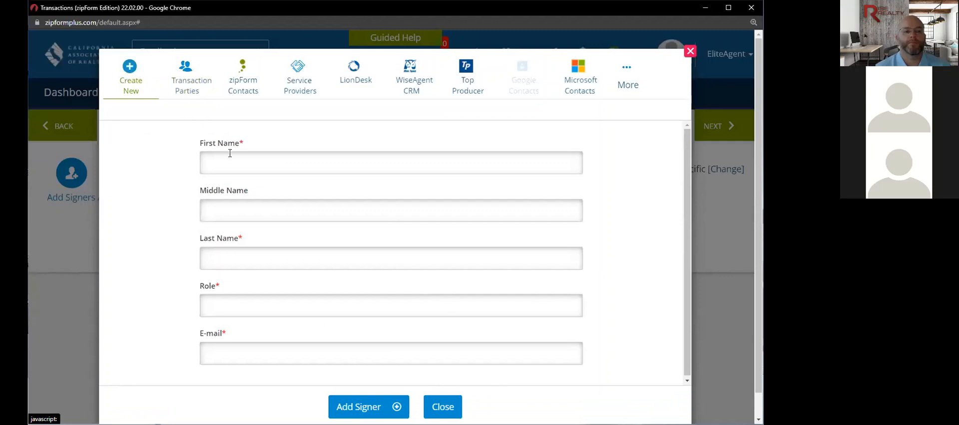
pyautogui.click(235, 160)
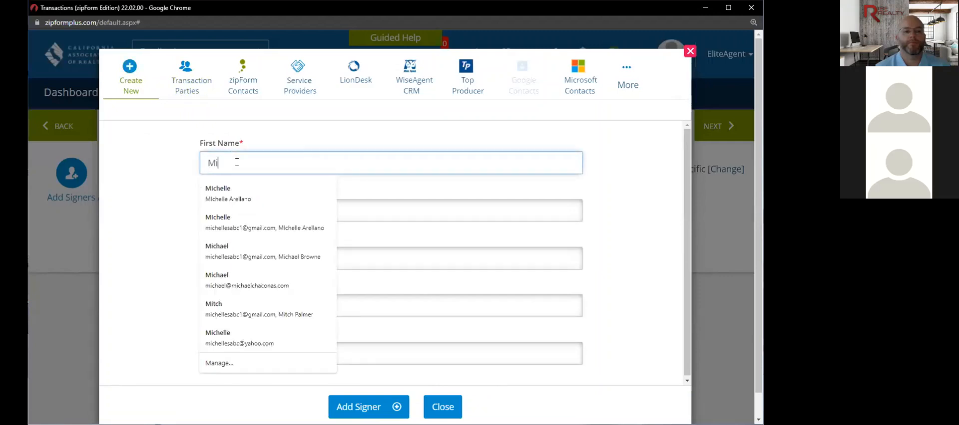
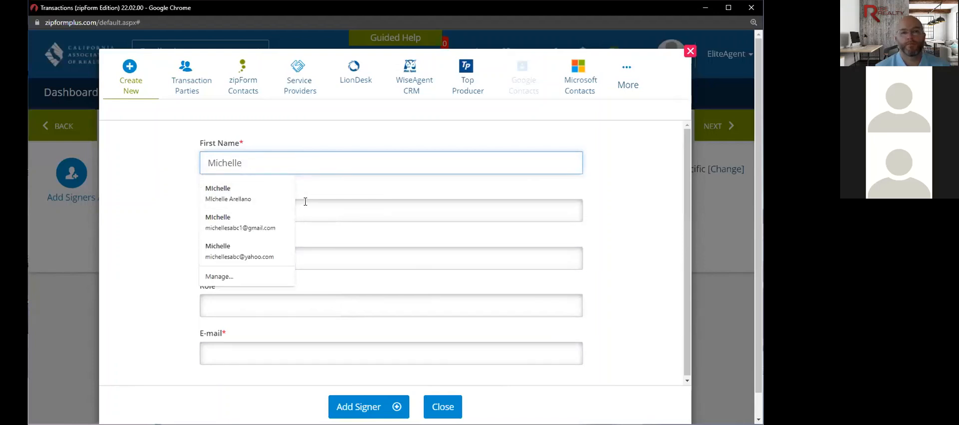
pyautogui.click(305, 201)
pyautogui.click(309, 256)
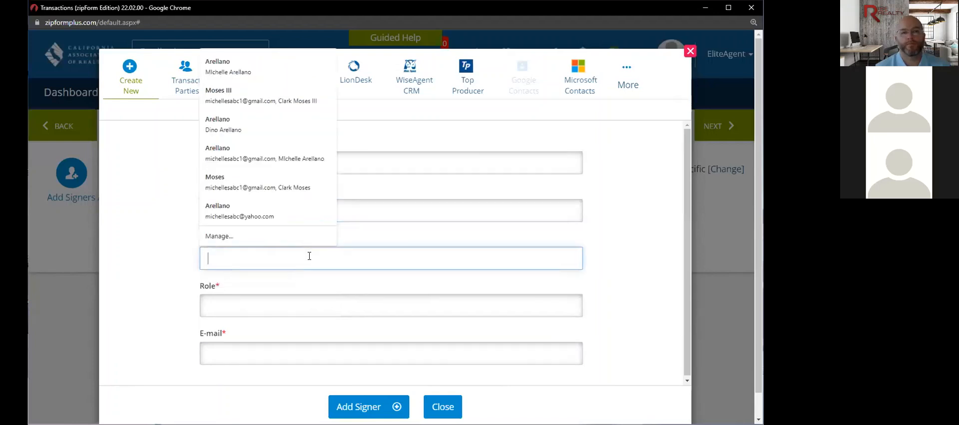
pyautogui.click(358, 237)
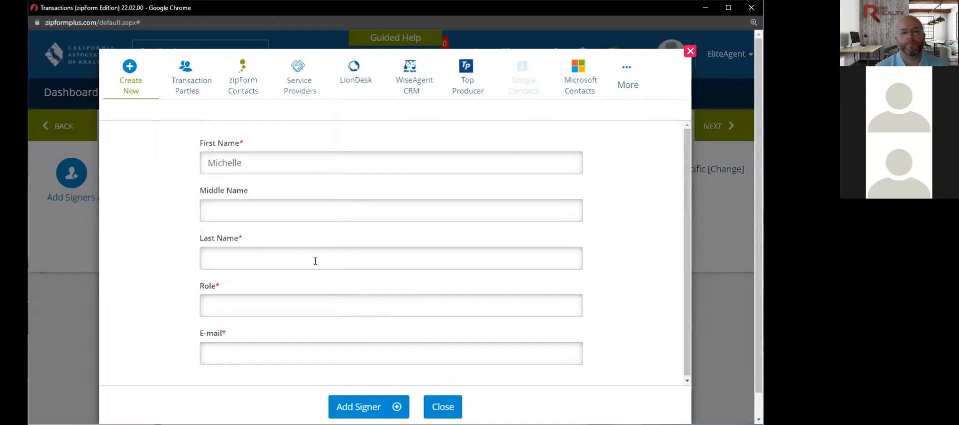
pyautogui.click(315, 261)
pyautogui.write('Arellano')
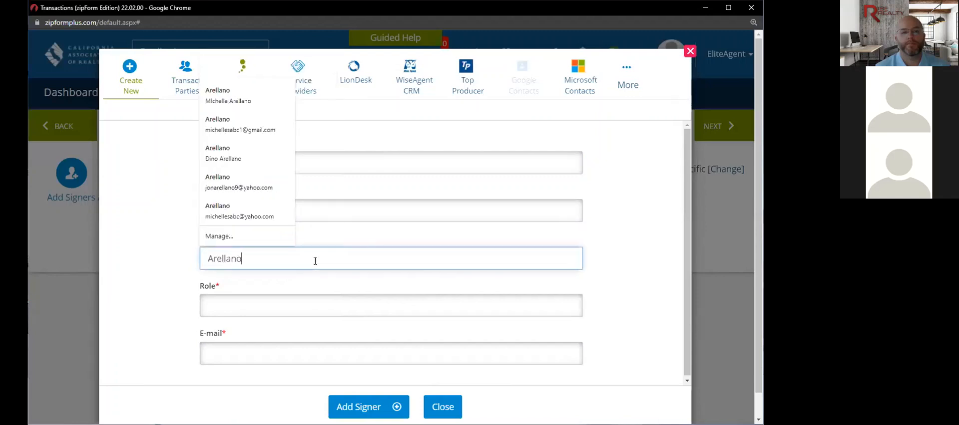
pyautogui.click(266, 307)
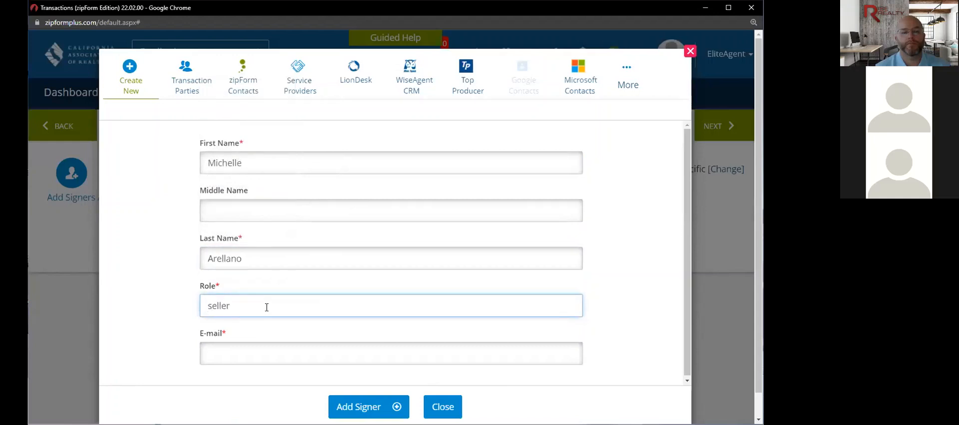
# - Fill in the seller's e-mail, add the seller as a signer, and close the form
pyautogui.click(264, 351)
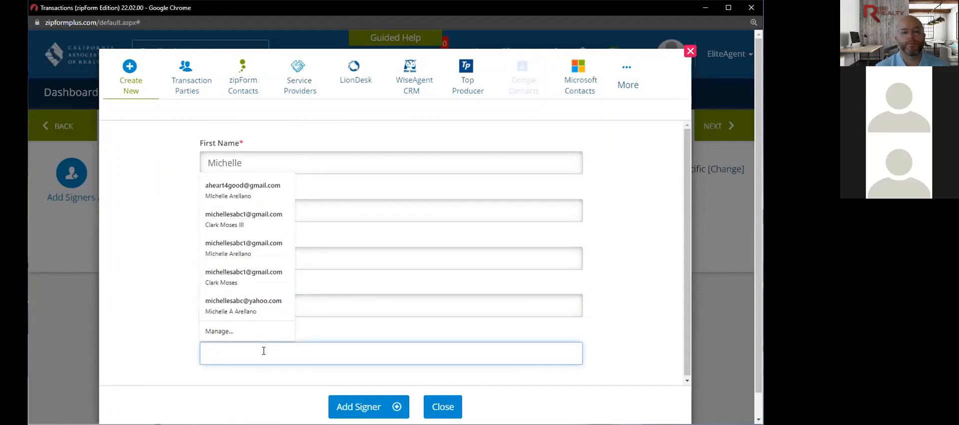
pyautogui.write('a')
pyautogui.press('Down')
pyautogui.press('Return')
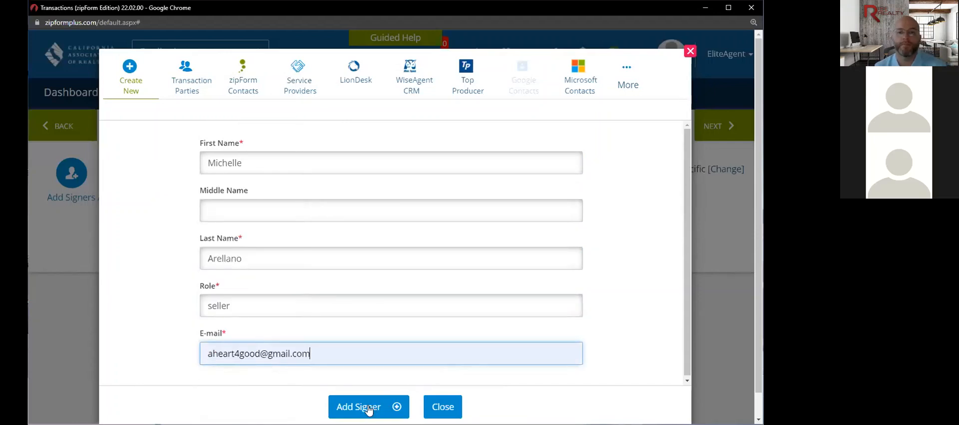
pyautogui.click(368, 408)
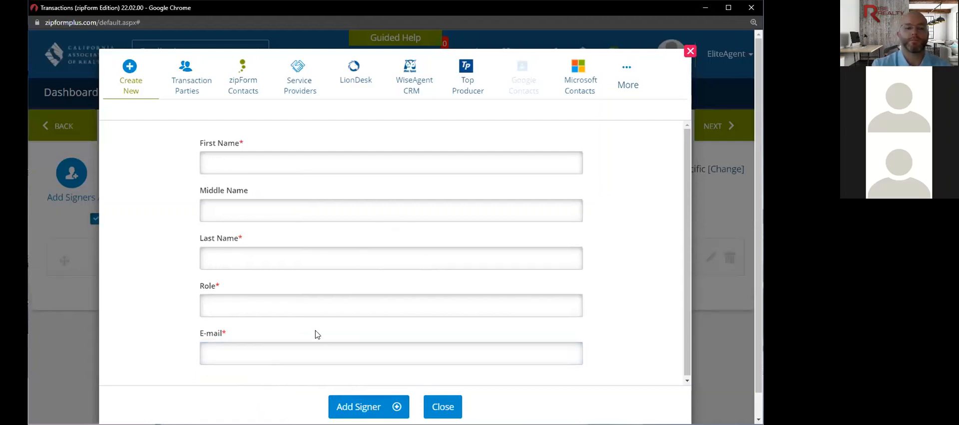
pyautogui.scroll(-1, 495, 365)
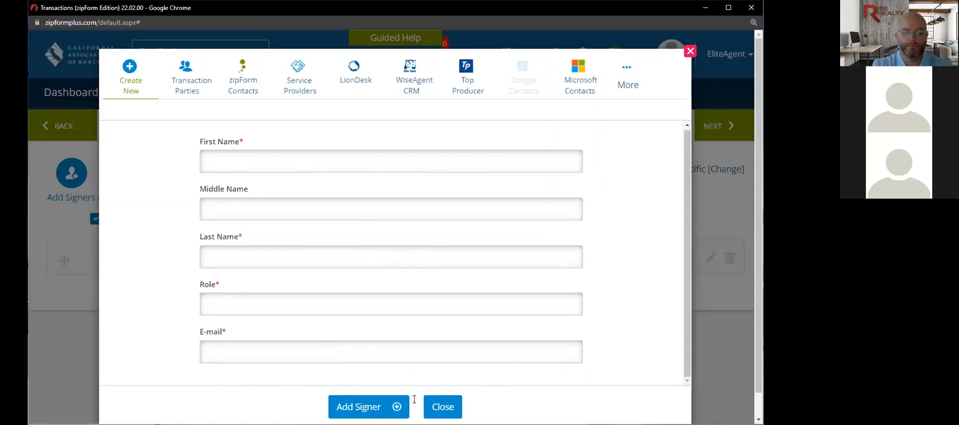
pyautogui.click(436, 404)
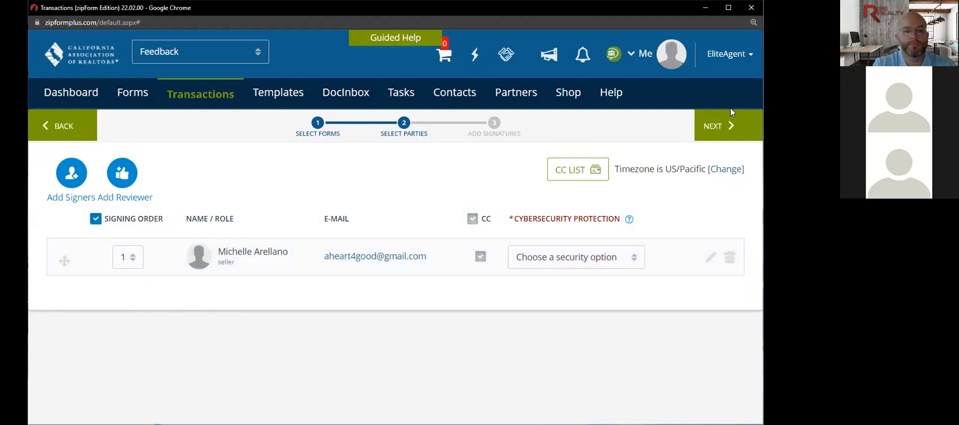
pyautogui.click(720, 127)
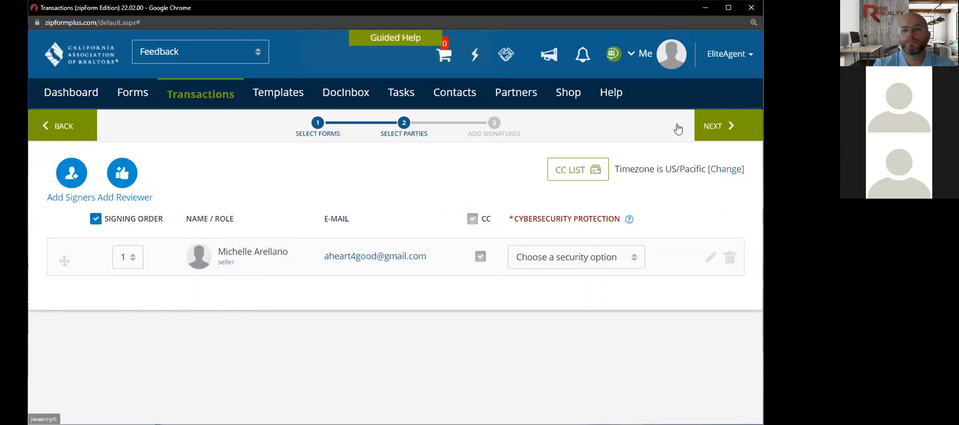
pyautogui.click(61, 125)
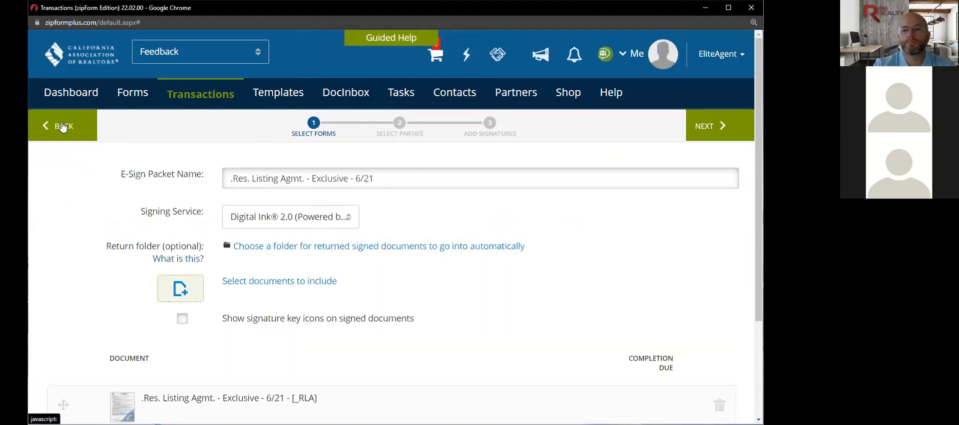
pyautogui.scroll(-3, 449, 327)
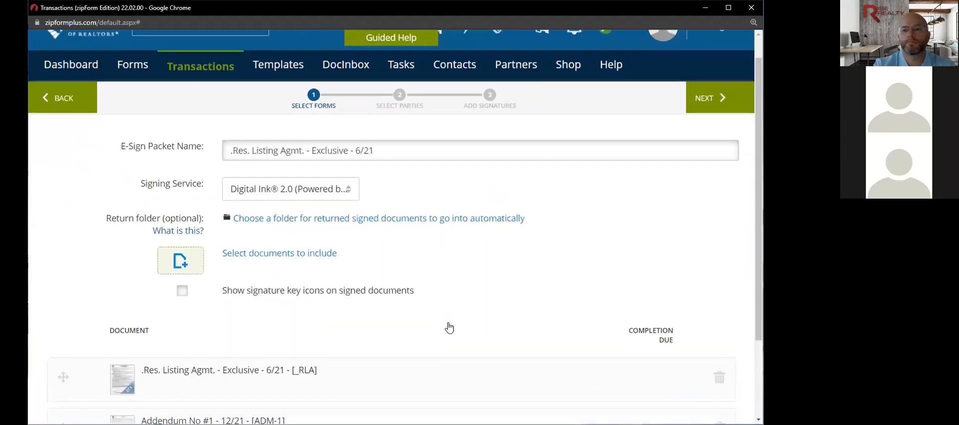
pyautogui.scroll(3, 450, 328)
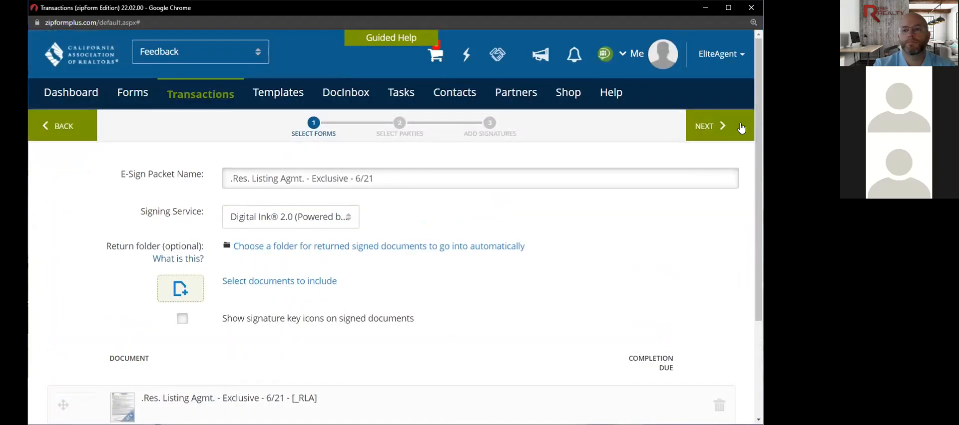
pyautogui.click(699, 125)
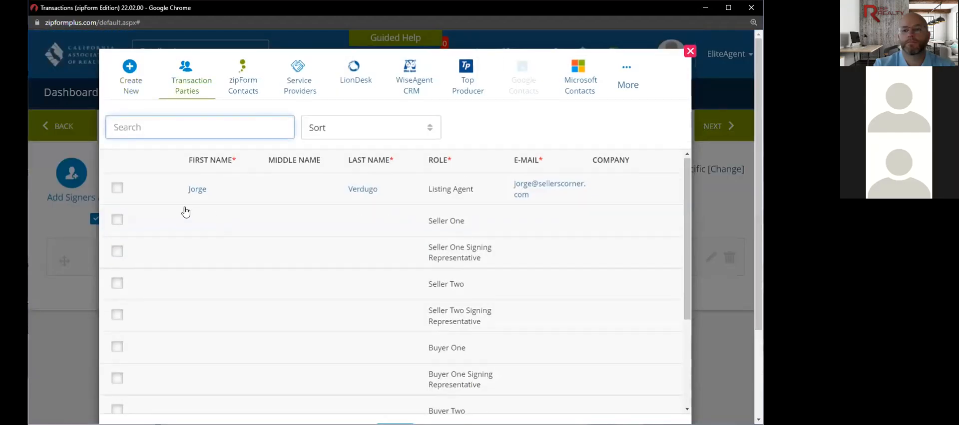
pyautogui.scroll(-3, 240, 256)
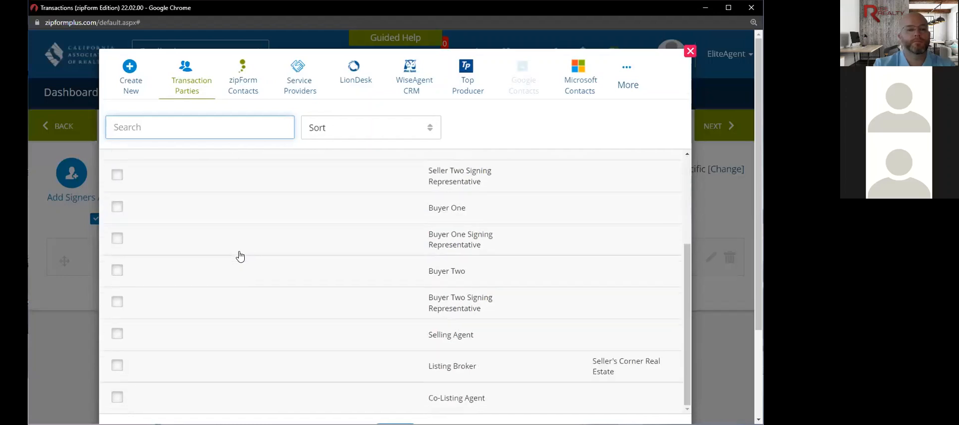
pyautogui.scroll(3, 240, 257)
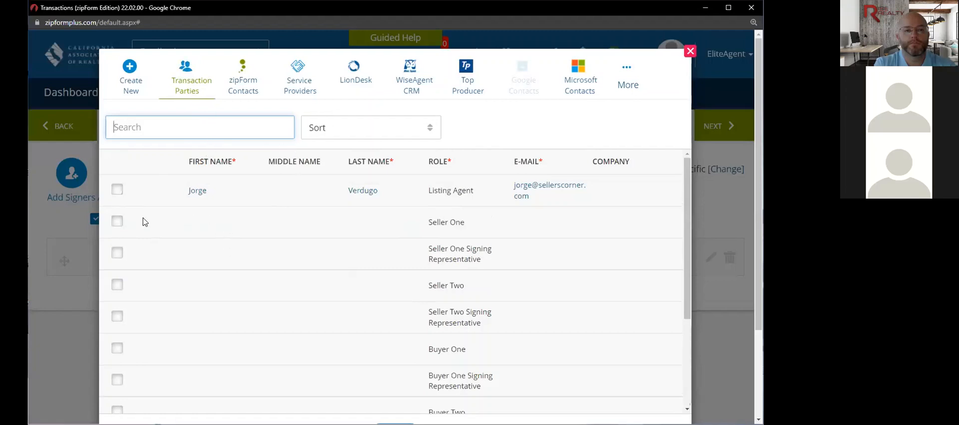
# - Check Seller One as a signer and fill in the seller's first name, last name and e-mail
pyautogui.click(118, 221)
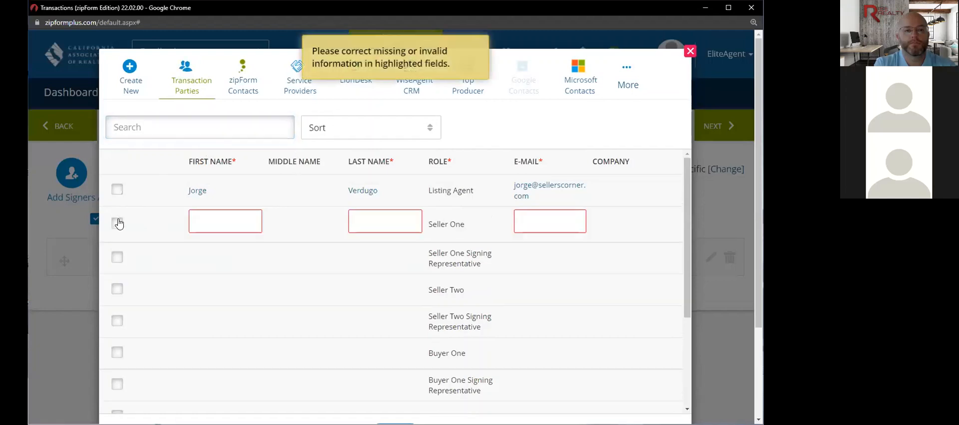
pyautogui.click(243, 219)
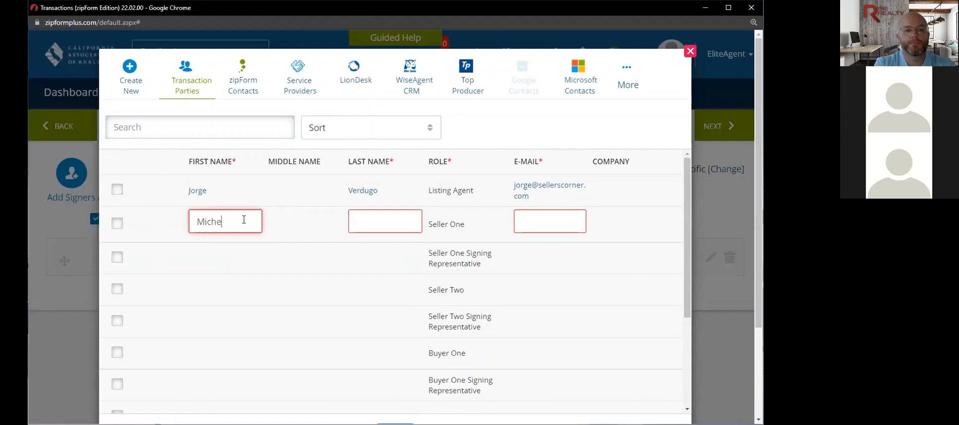
pyautogui.press('Tab')
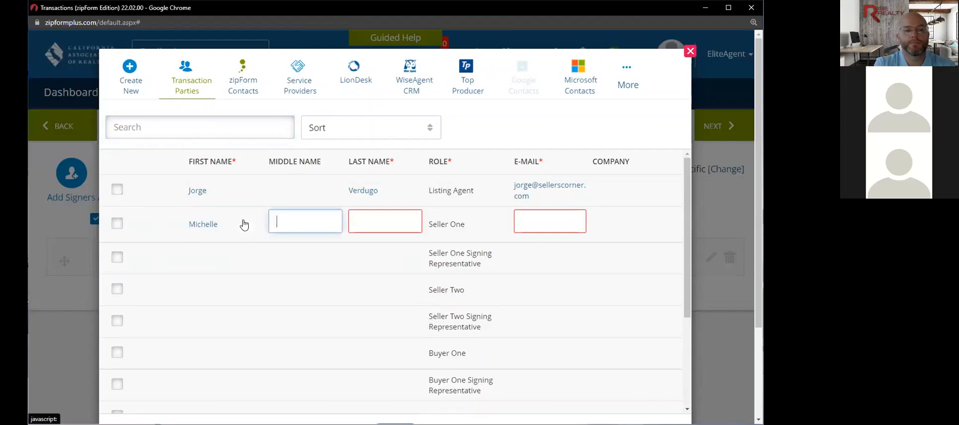
pyautogui.click(363, 220)
pyautogui.write('Arellano')
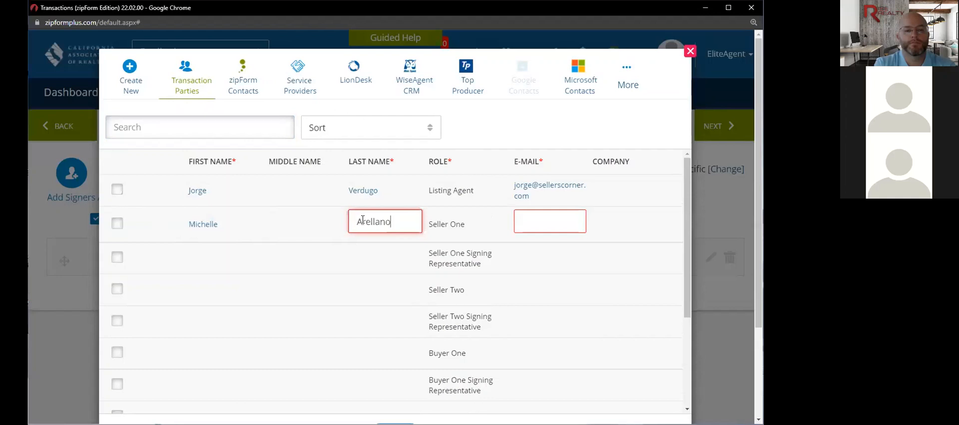
pyautogui.click(524, 223)
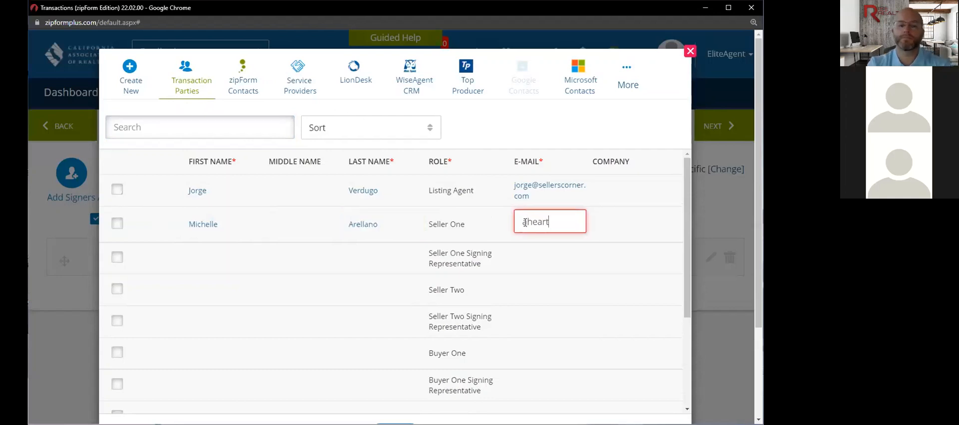
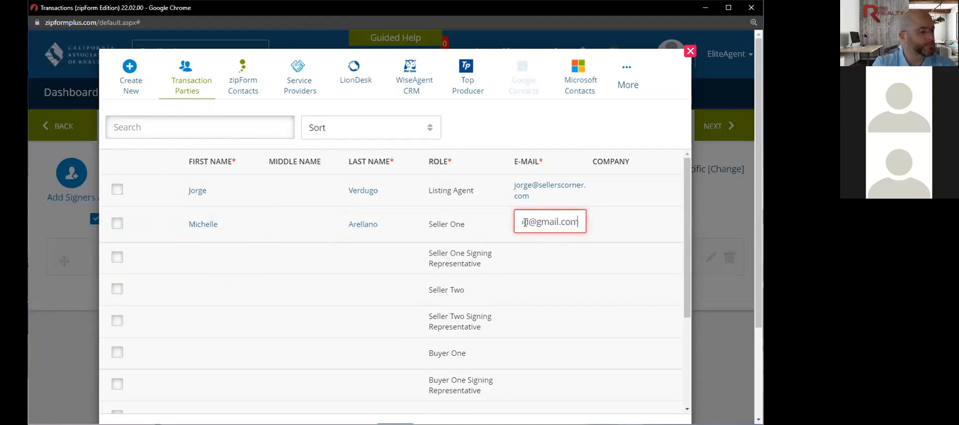
pyautogui.click(529, 253)
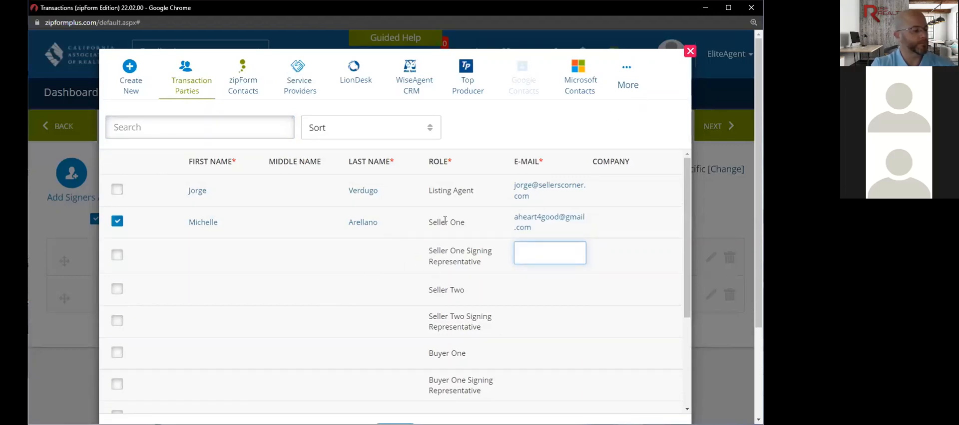
pyautogui.scroll(-3, 329, 277)
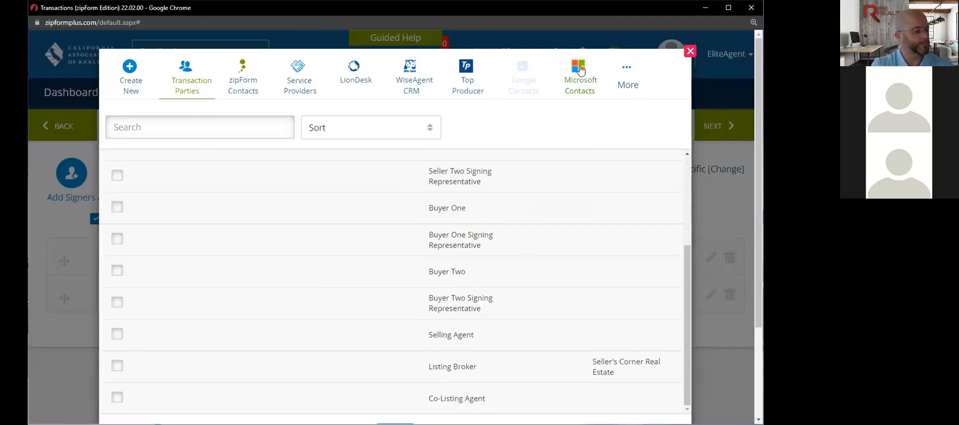
# - Close the parties picker and delete the duplicate seller entry, keeping Seller One as sole signer
pyautogui.click(686, 55)
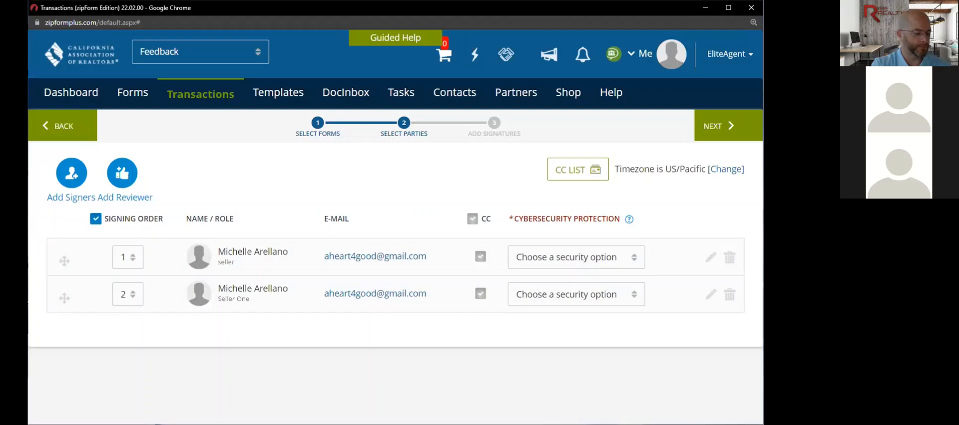
pyautogui.click(730, 258)
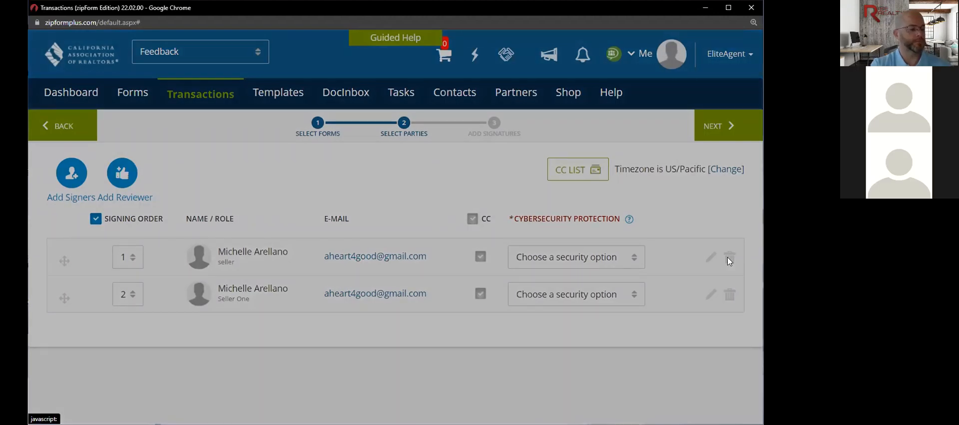
pyautogui.click(498, 133)
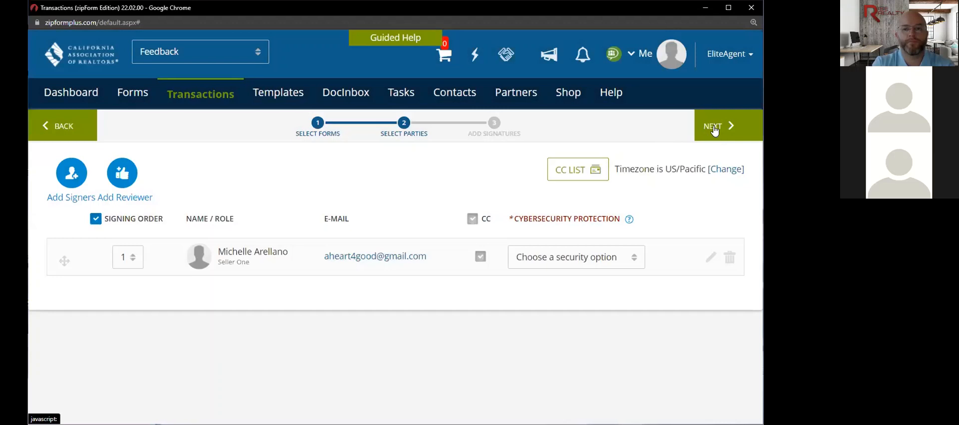
# - Submit the signer list so the 123 Main St listing agreement form reloads
pyautogui.click(713, 128)
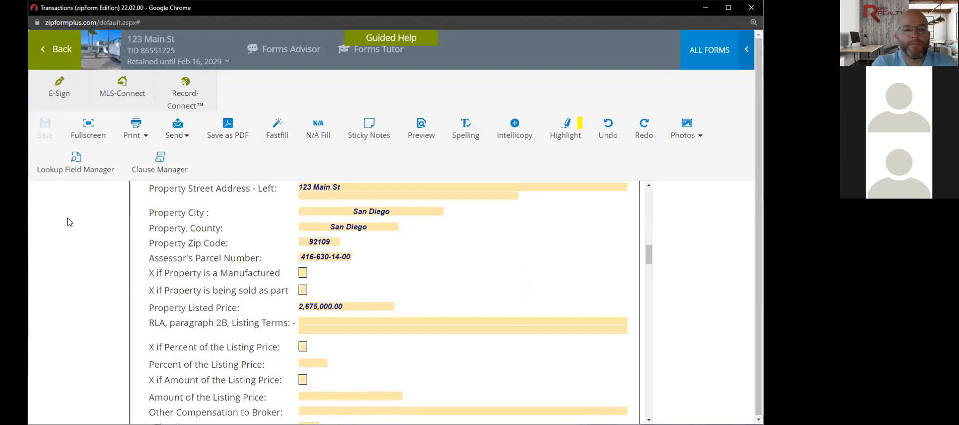
# - Minimize the zipForm browser window and bring the Authentisign design window forward
pyautogui.click(724, 10)
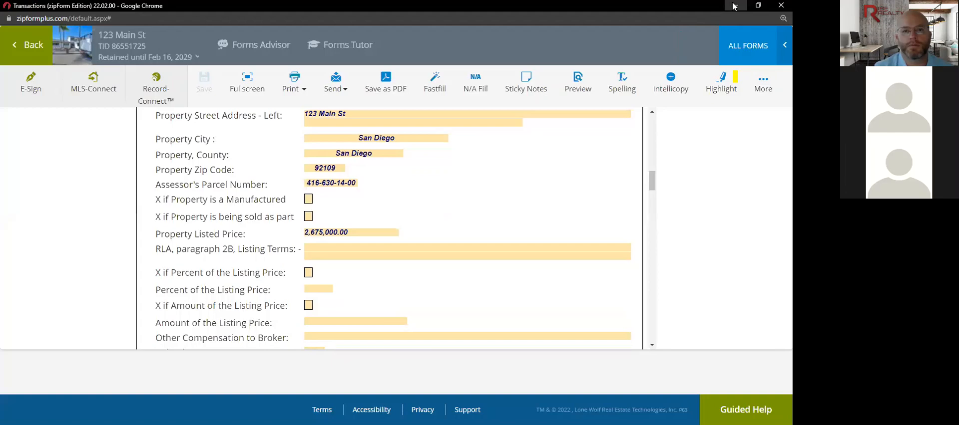
pyautogui.click(758, 5)
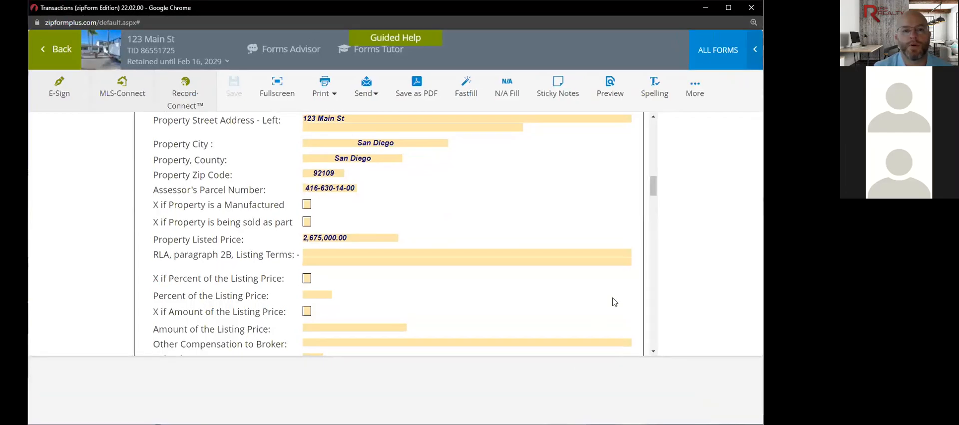
pyautogui.click(704, 10)
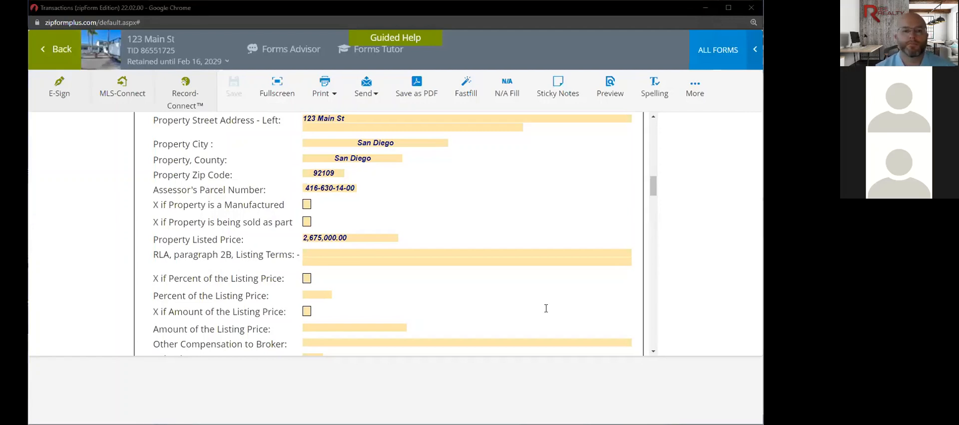
pyautogui.click(559, 320)
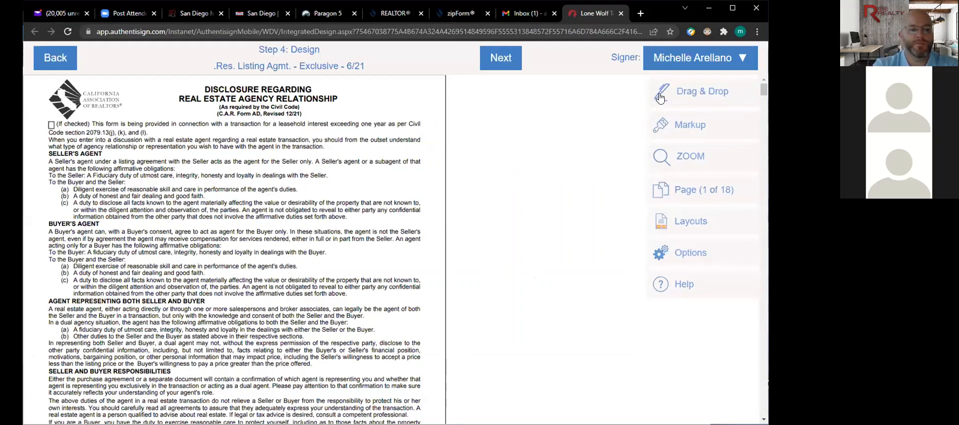
# - Delete the extra seller Sign Here fields on the disclosure page, keeping only the acknowledgment signature
pyautogui.click(658, 94)
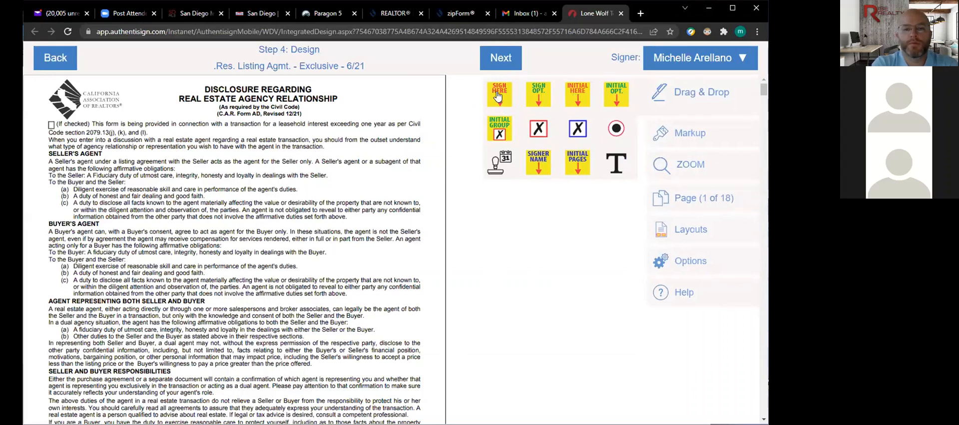
pyautogui.moveTo(498, 95); pyautogui.dragTo(366, 135)
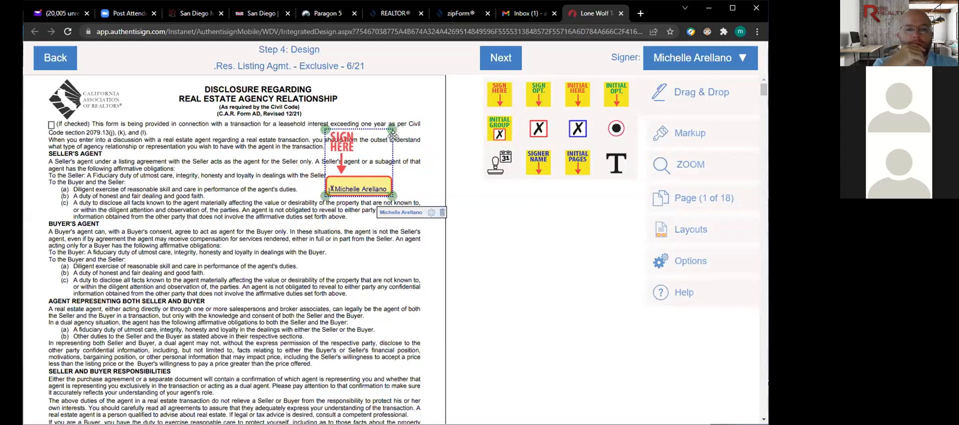
pyautogui.click(442, 213)
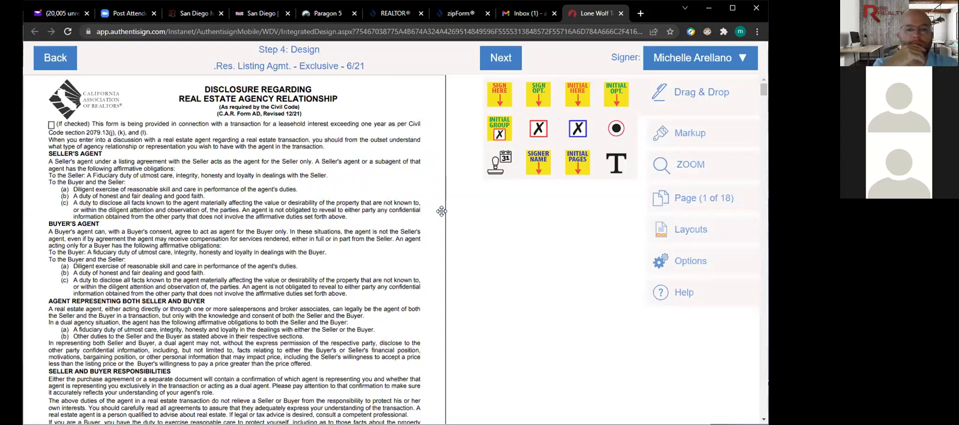
pyautogui.scroll(-5, 351, 243)
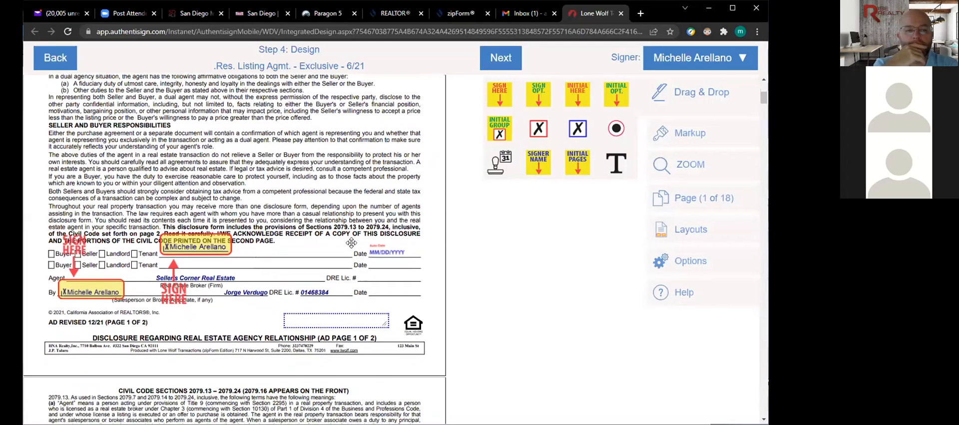
pyautogui.click(100, 234)
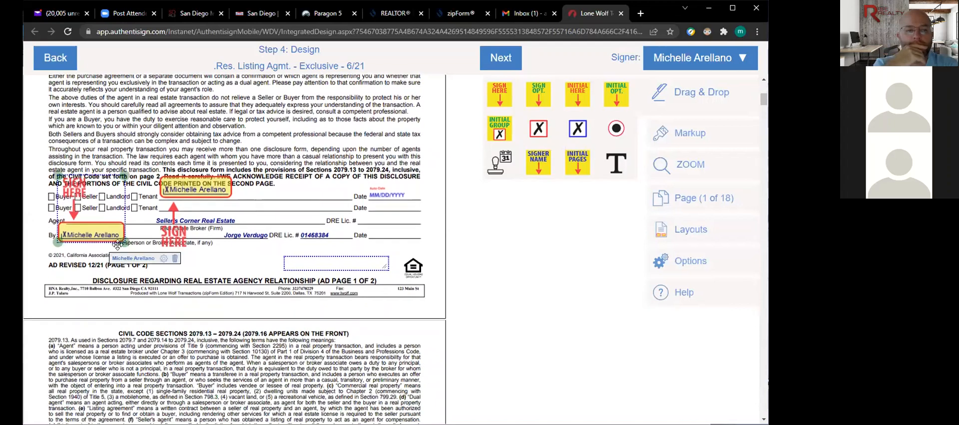
pyautogui.click(174, 258)
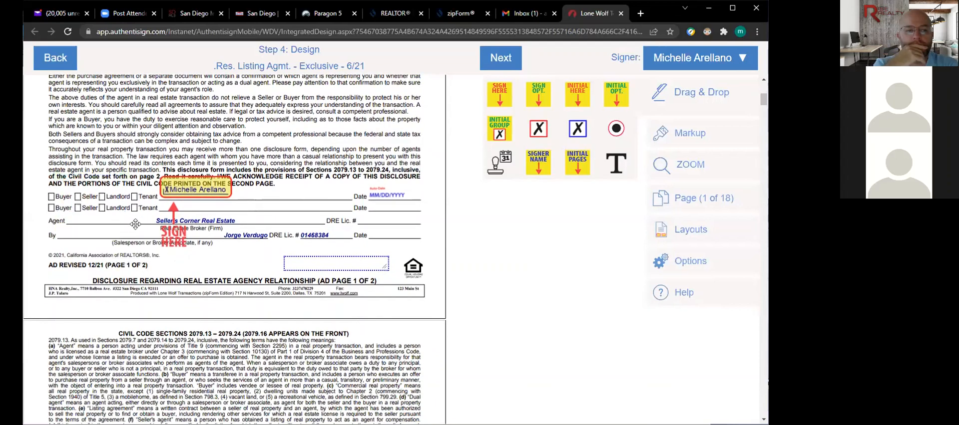
pyautogui.click(662, 136)
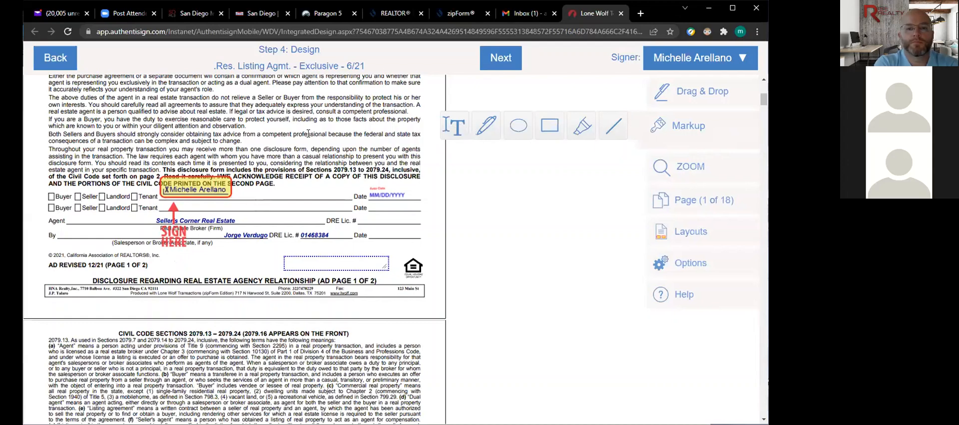
# - Enlarge the blank text box beside the Equal Housing logo and leave it empty
pyautogui.click(380, 255)
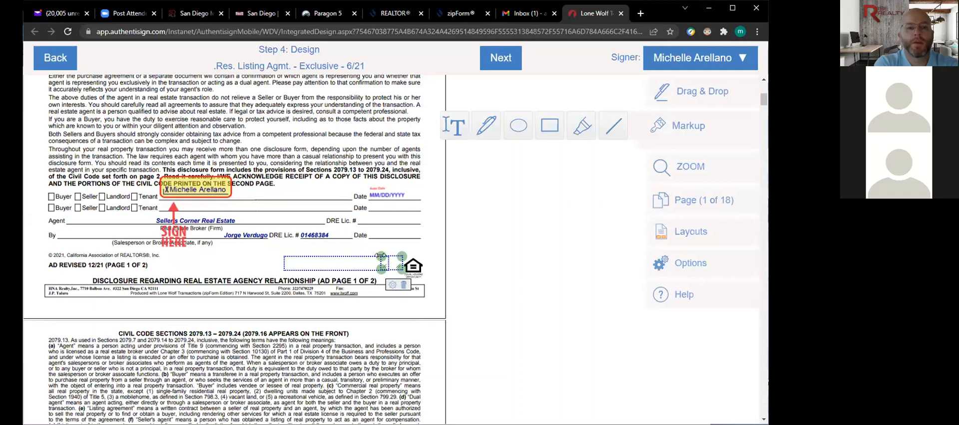
pyautogui.moveTo(383, 255); pyautogui.dragTo(429, 234)
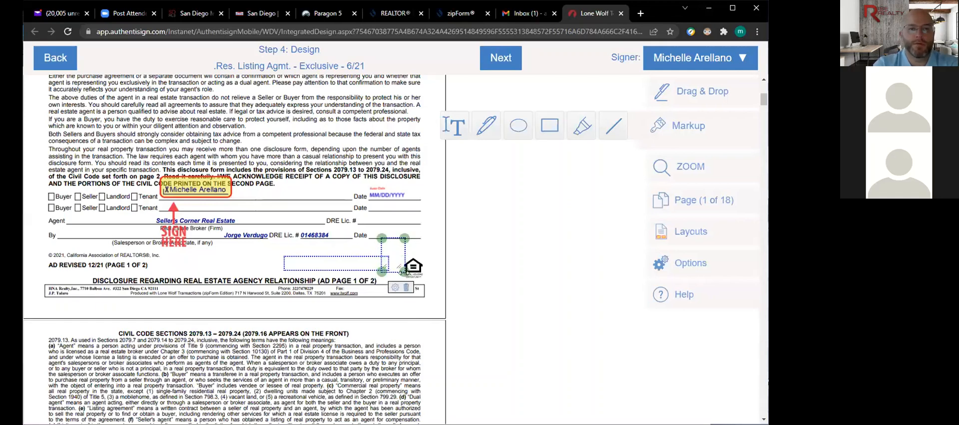
pyautogui.moveTo(405, 254); pyautogui.dragTo(446, 256)
pyautogui.click(408, 248)
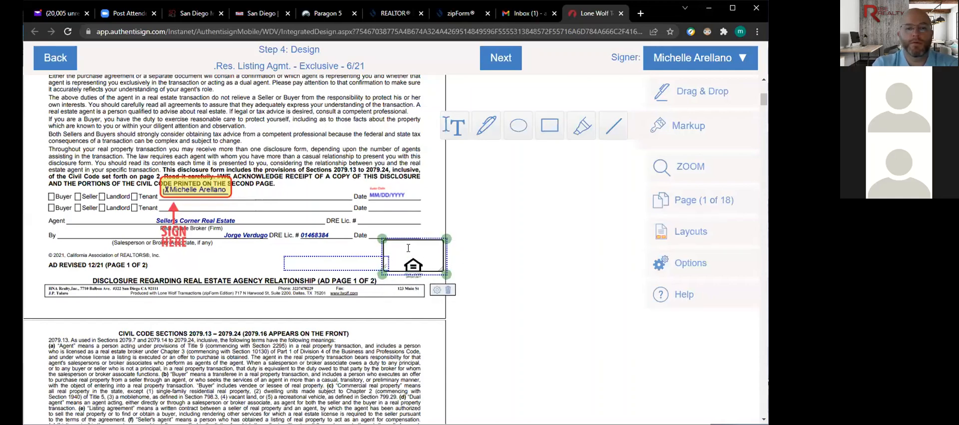
pyautogui.write('See ')
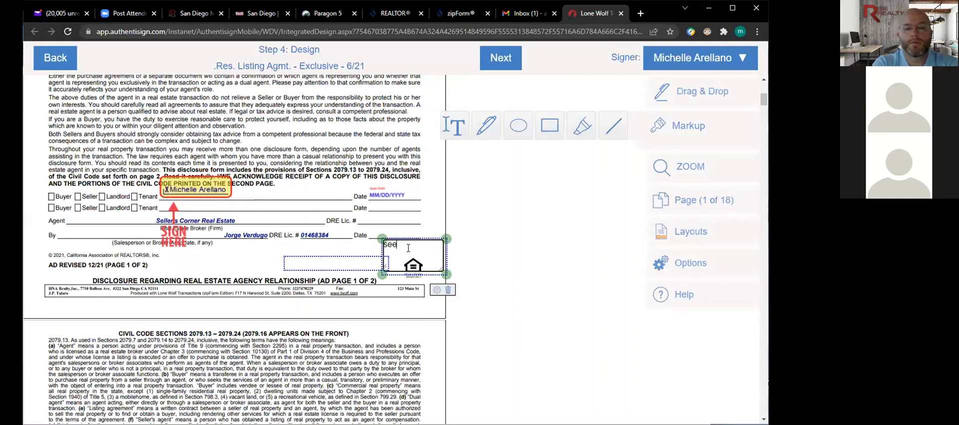
pyautogui.write('See thi')
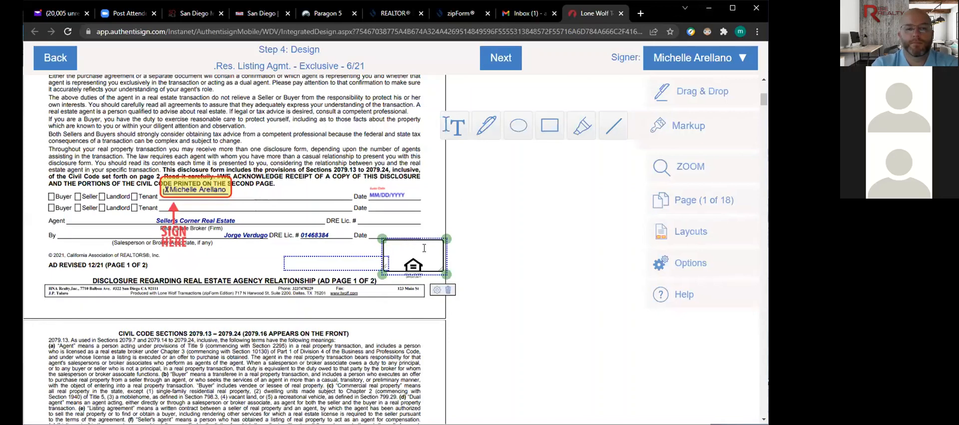
pyautogui.click(414, 222)
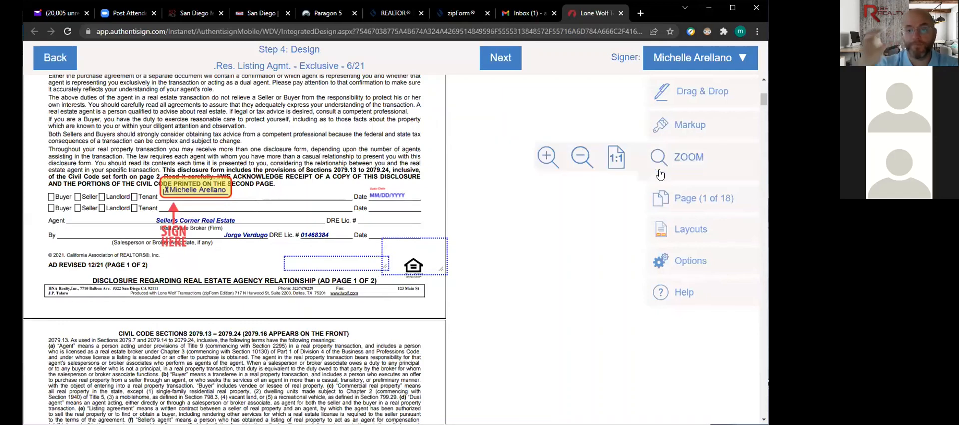
# - Page through the packet to page 12, the Seller's Advisory, and show the document options
pyautogui.moveTo(659, 203)
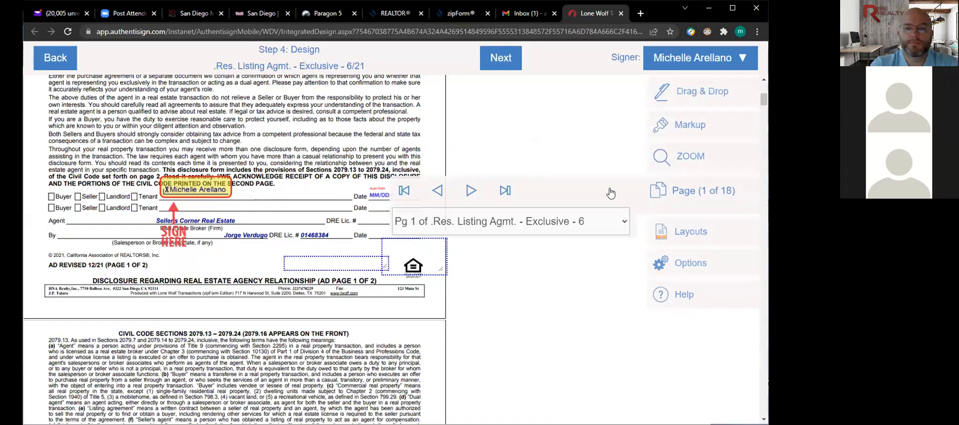
pyautogui.click(468, 192)
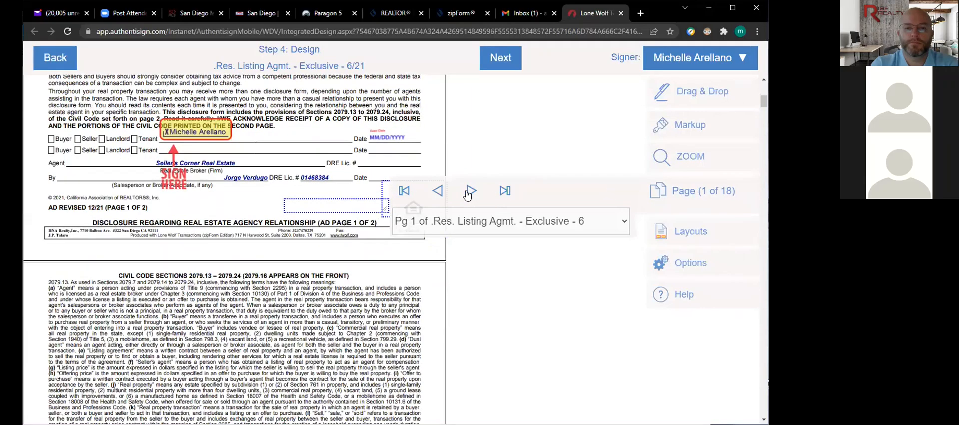
pyautogui.click(469, 191)
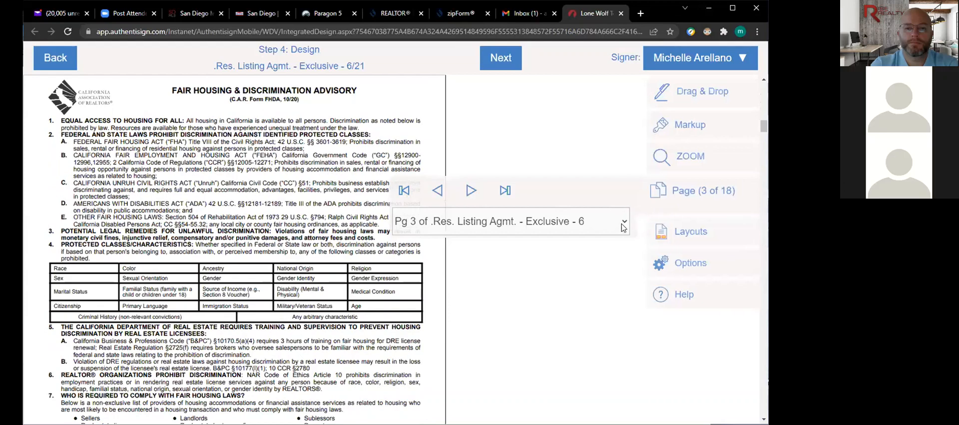
pyautogui.click(619, 213)
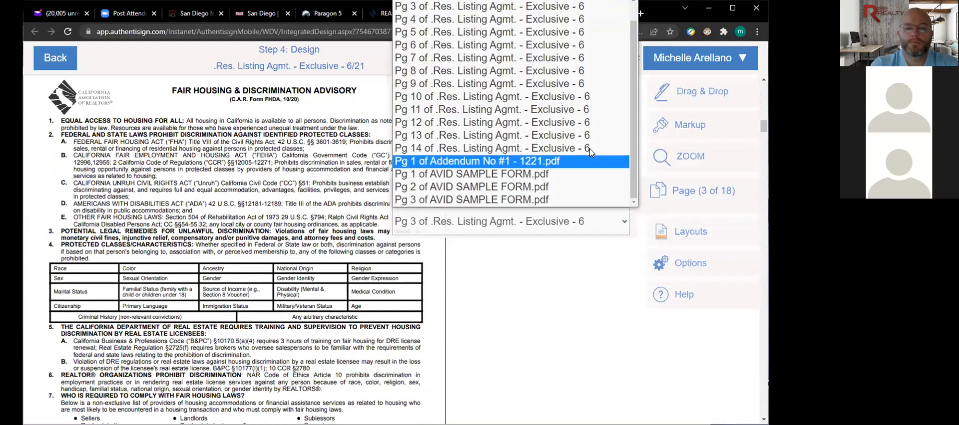
pyautogui.click(580, 123)
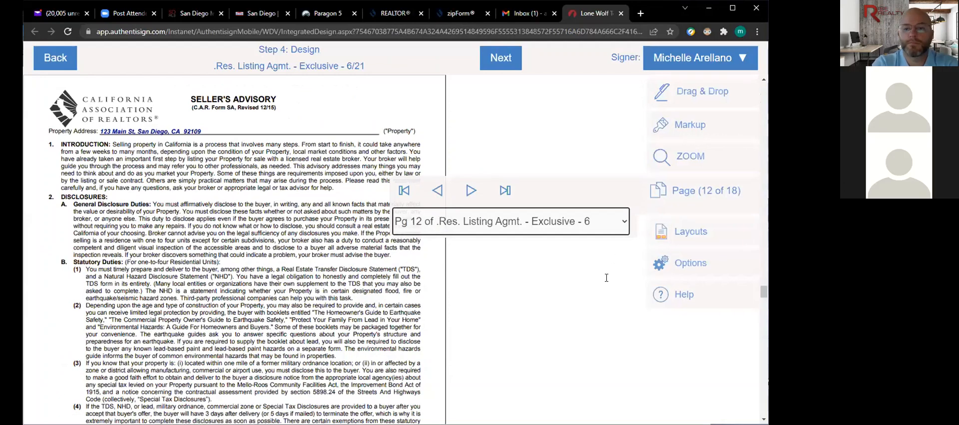
pyautogui.click(655, 270)
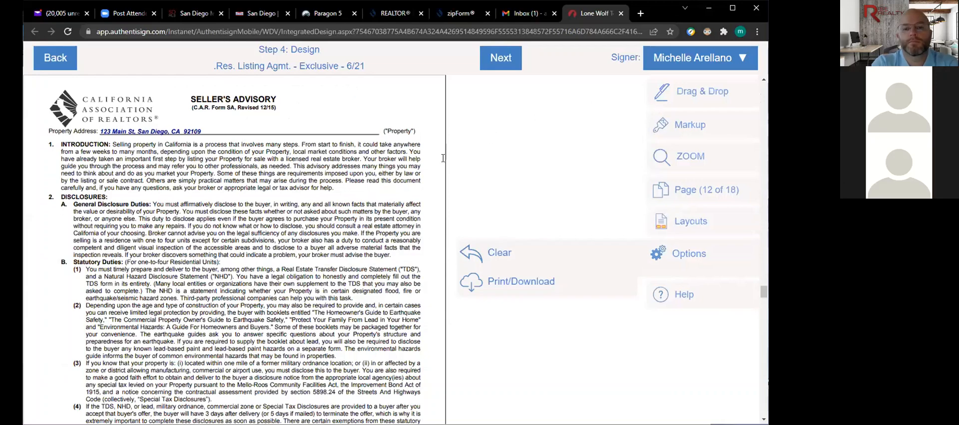
pyautogui.scroll(-12, 372, 216)
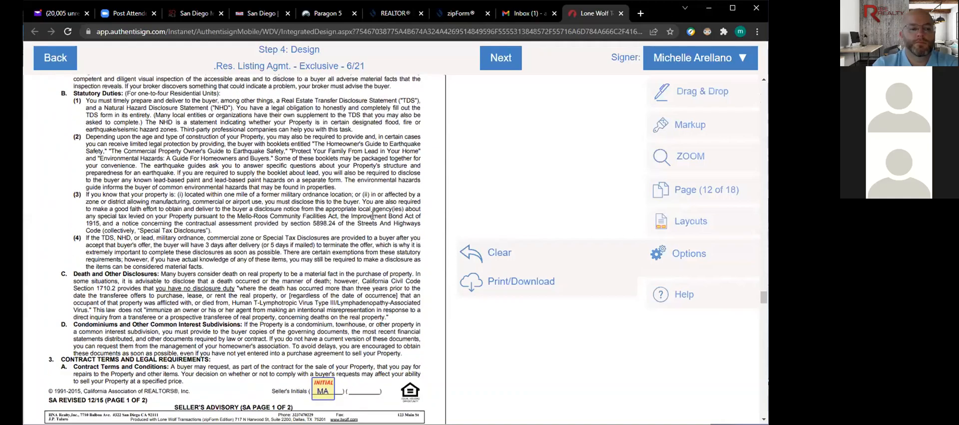
pyautogui.scroll(-10, 372, 216)
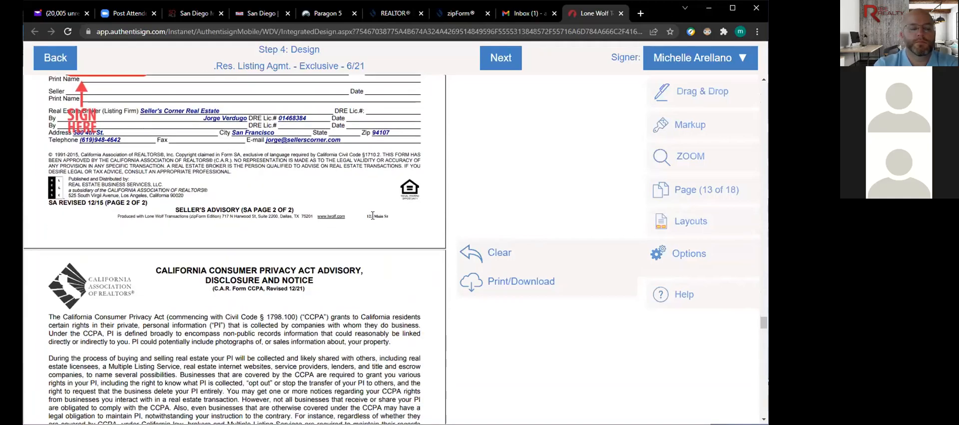
# - Verify the signer assigned to the Seller's Advisory signature, then finish the design step
pyautogui.scroll(4, 372, 216)
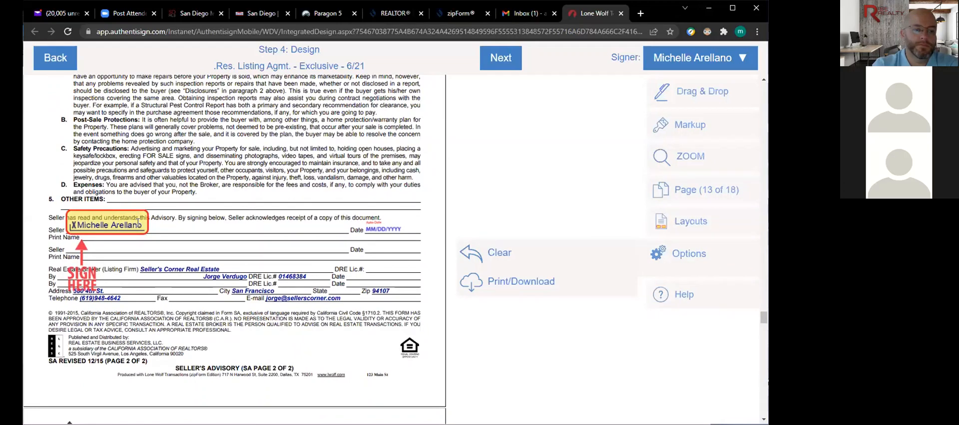
pyautogui.click(742, 56)
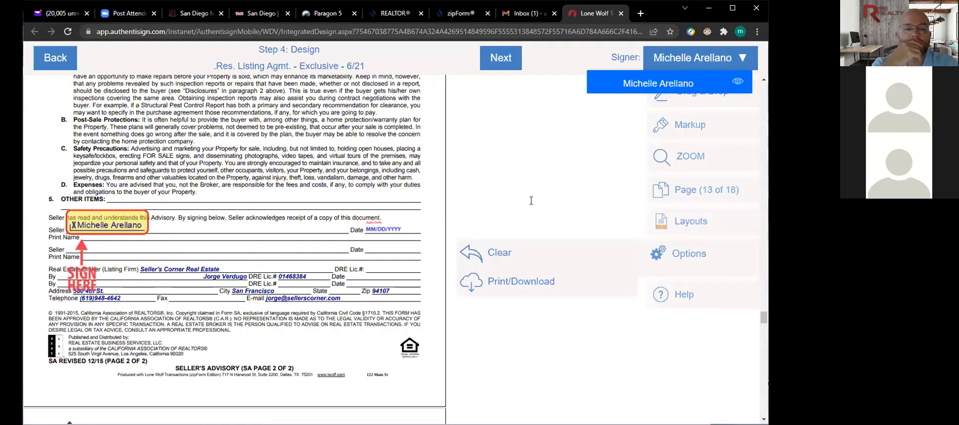
pyautogui.click(615, 117)
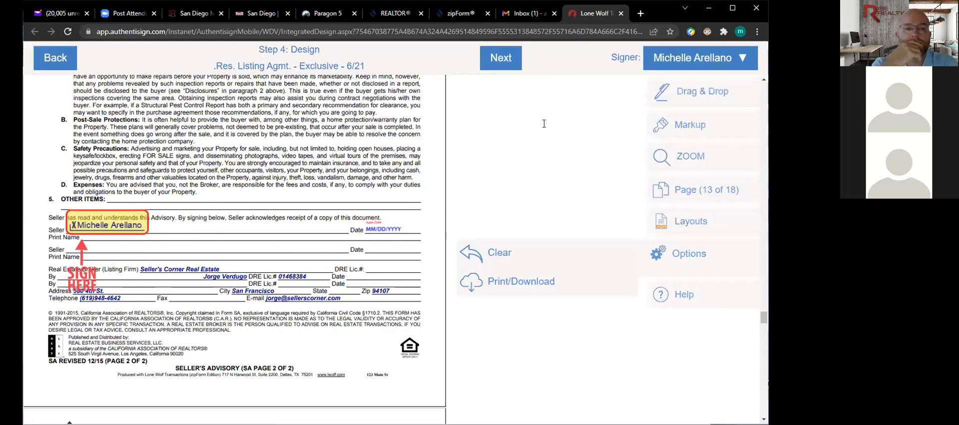
pyautogui.click(500, 59)
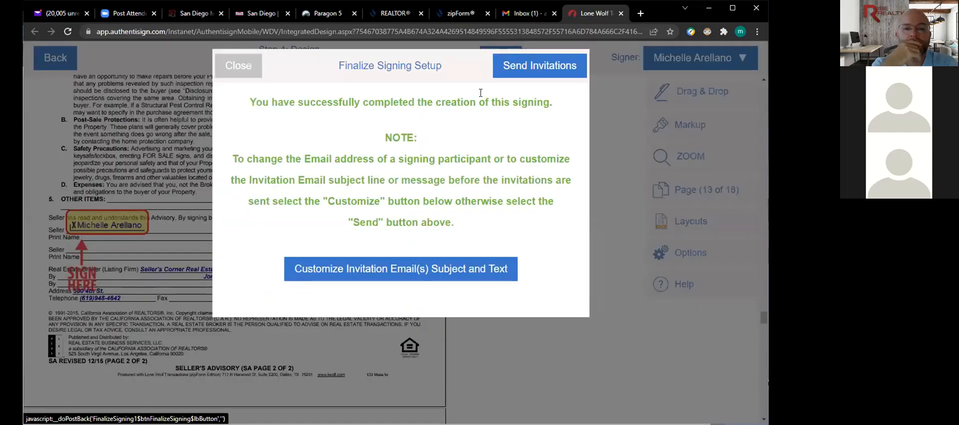
# - Set the invitation email subject to 'Form to sign' and save it
pyautogui.click(408, 272)
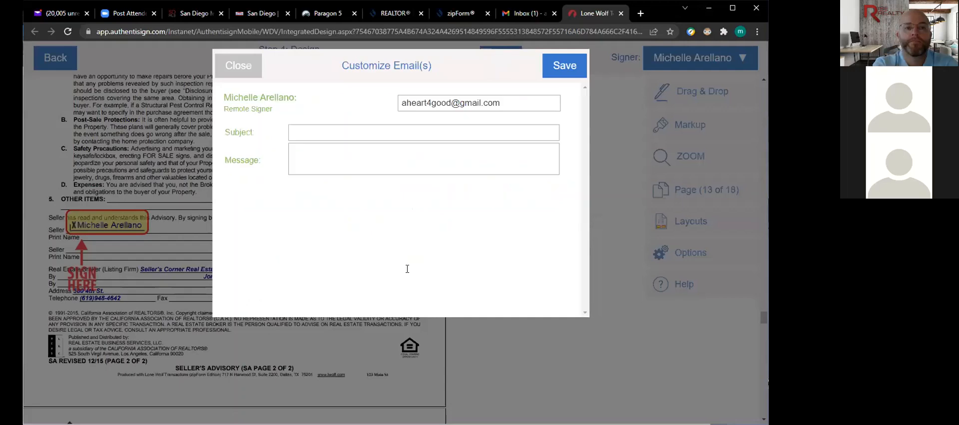
pyautogui.click(336, 133)
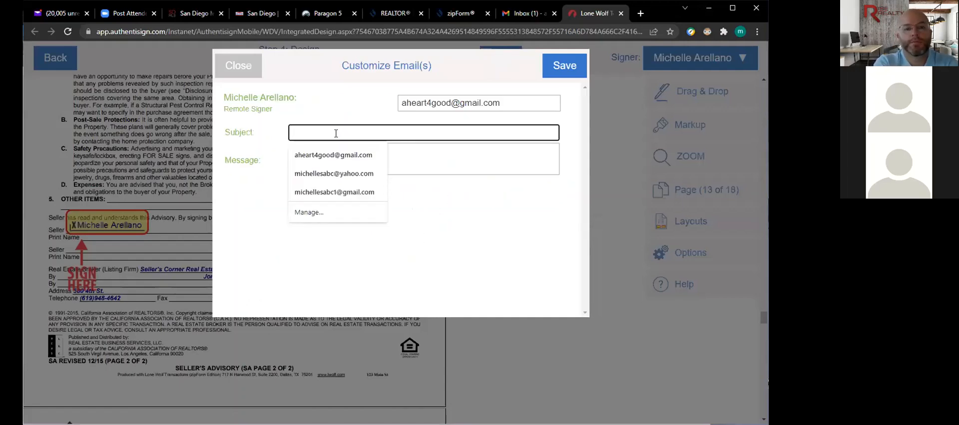
pyautogui.write('Form to')
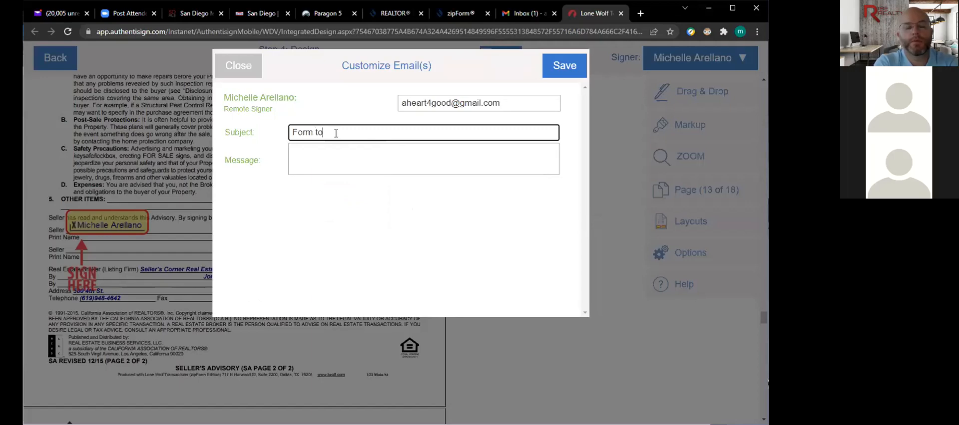
pyautogui.write(' sig')
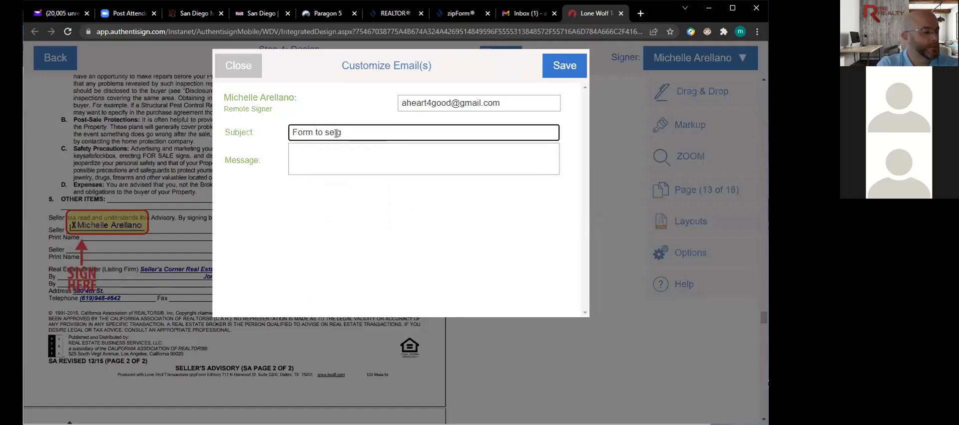
pyautogui.write('n')
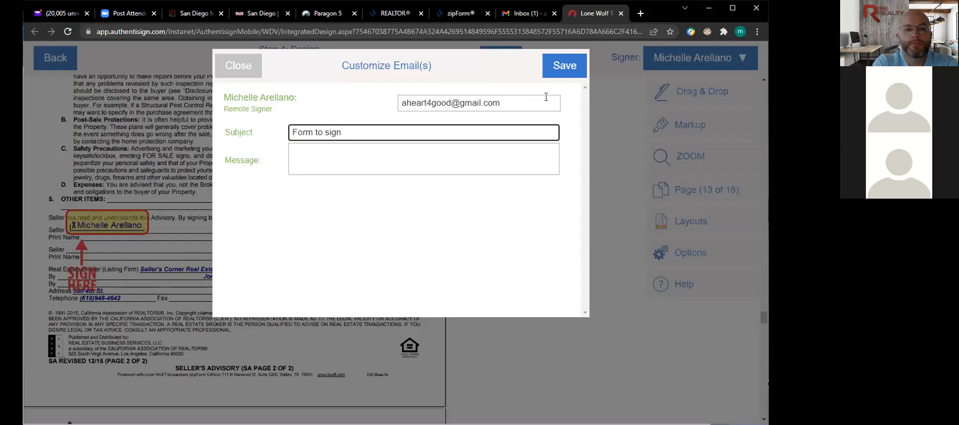
pyautogui.click(562, 69)
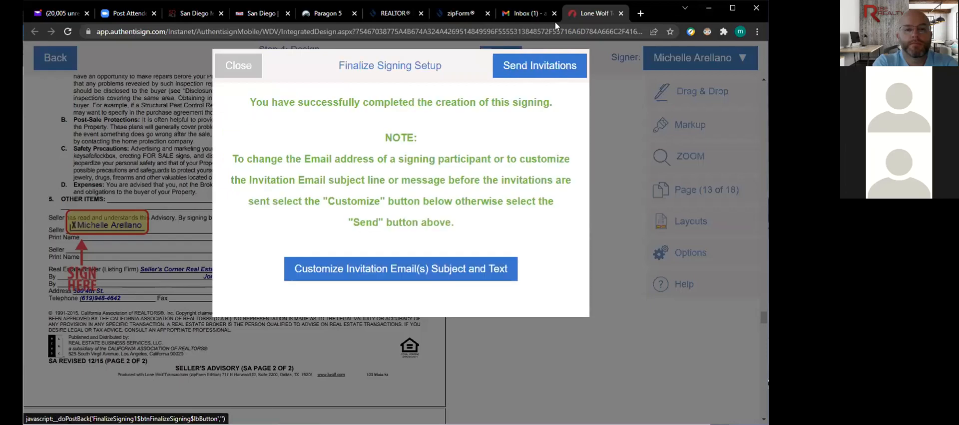
# - Send the signing invitations and switch to the Gmail inbox
pyautogui.click(548, 69)
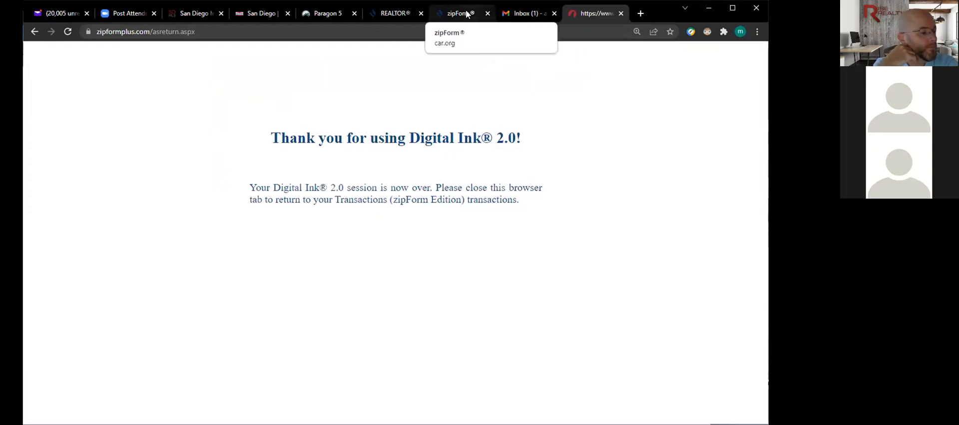
pyautogui.click(510, 14)
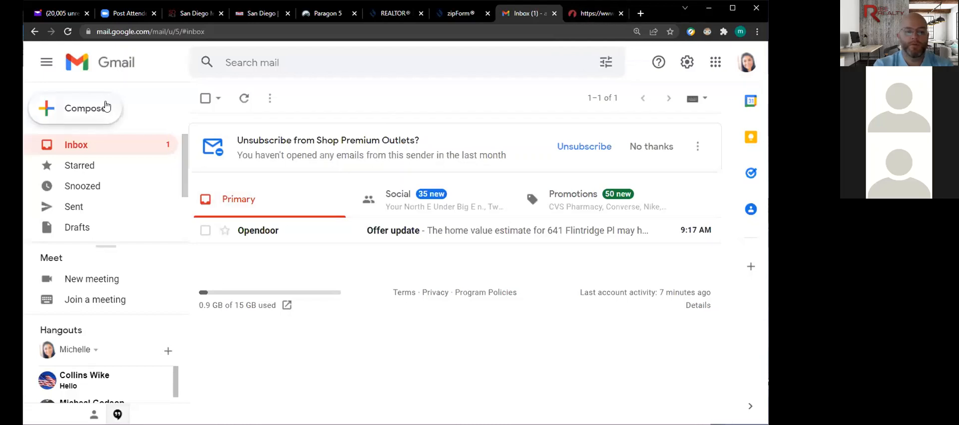
# - Refresh Gmail, open the 'Form to sign' invitation, and start signing the document
pyautogui.click(78, 145)
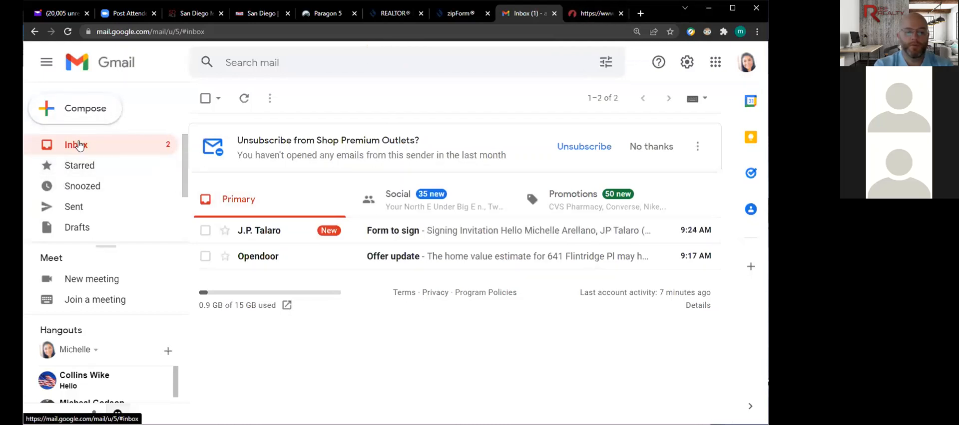
pyautogui.click(468, 232)
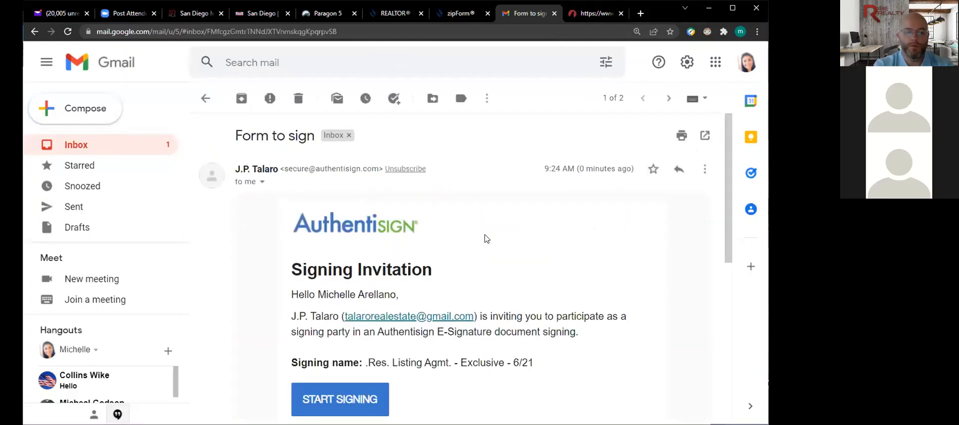
pyautogui.scroll(-2, 508, 255)
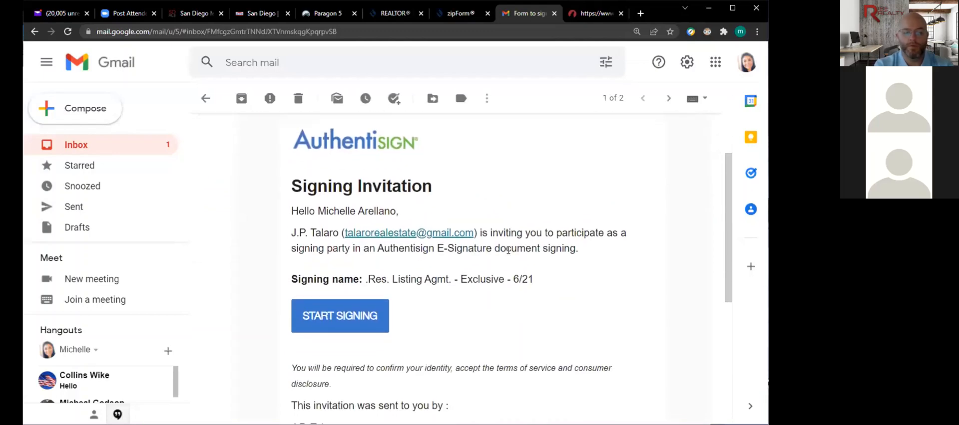
pyautogui.click(356, 316)
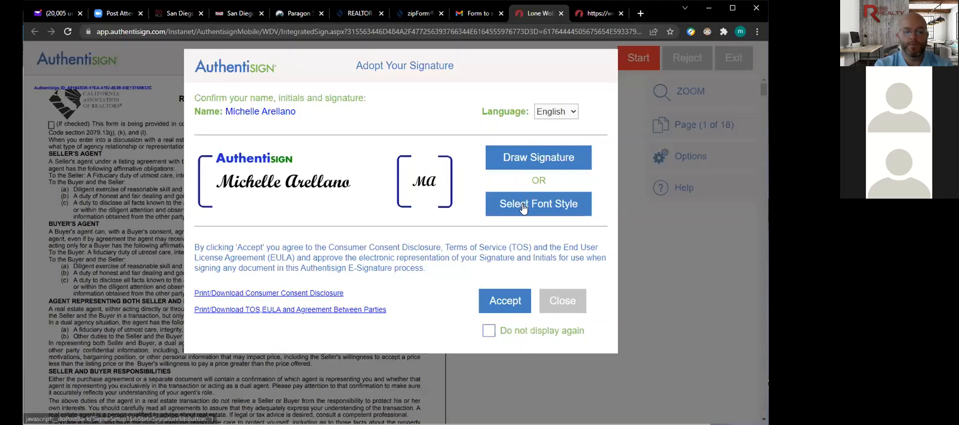
# - Try drawing the seller's signature by hand, then erase it and back out of drawing
pyautogui.click(528, 161)
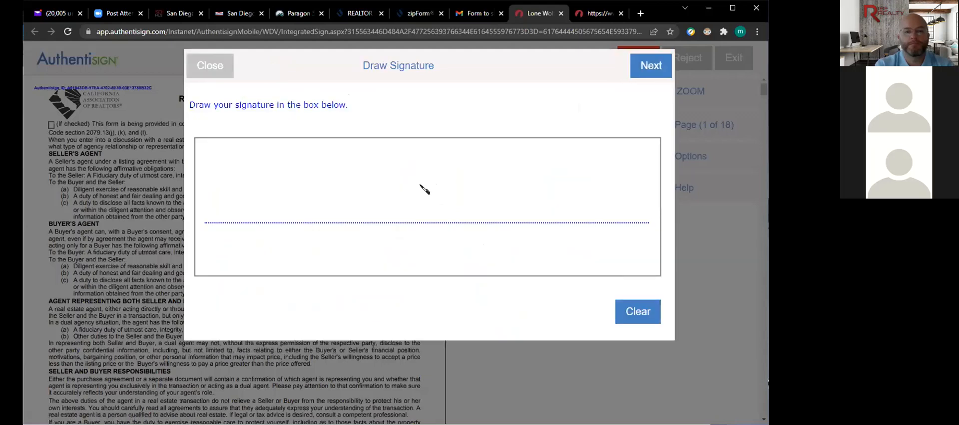
pyautogui.moveTo(279, 222); pyautogui.dragTo(295, 166)
pyautogui.moveTo(310, 165)
pyautogui.mouseDown()
pyautogui.moveTo(329, 208)
pyautogui.moveTo(434, 183)
pyautogui.mouseUp()
pyautogui.click(634, 315)
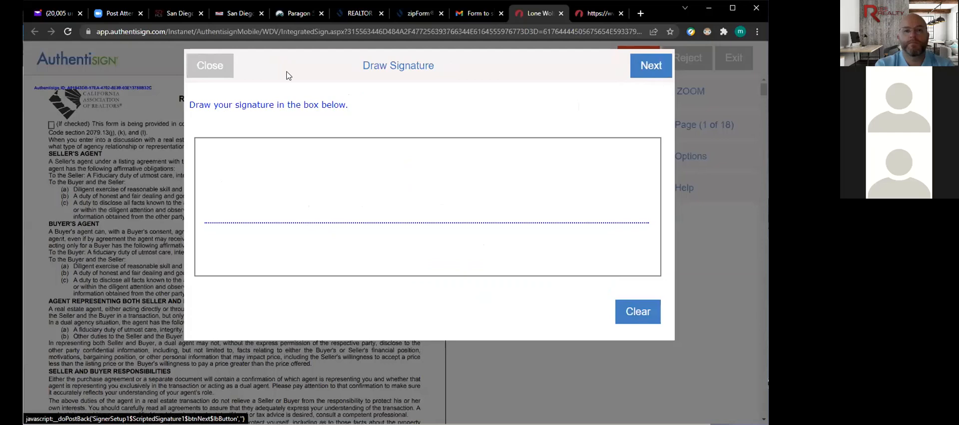
pyautogui.click(198, 68)
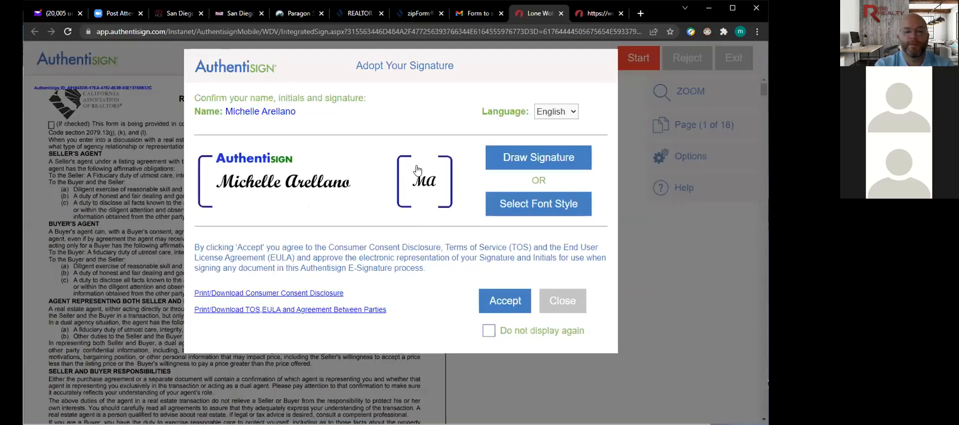
# - Adopt the bold script font style for the seller's signature and initials
pyautogui.click(517, 209)
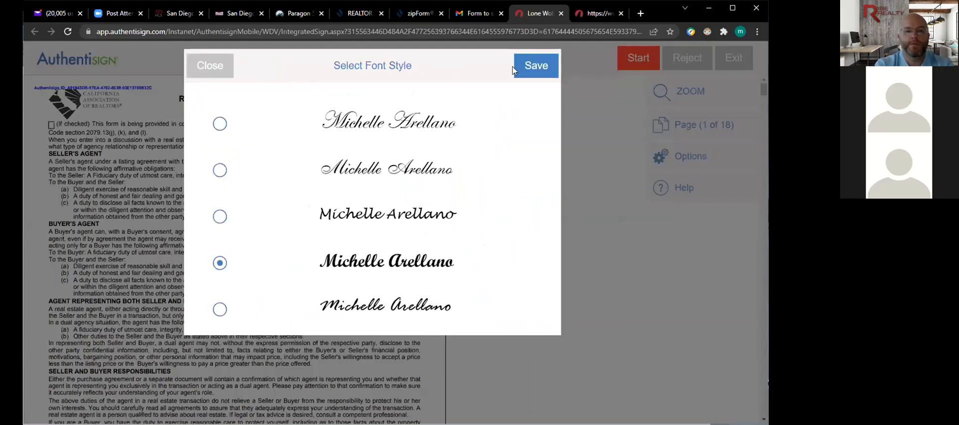
pyautogui.click(227, 66)
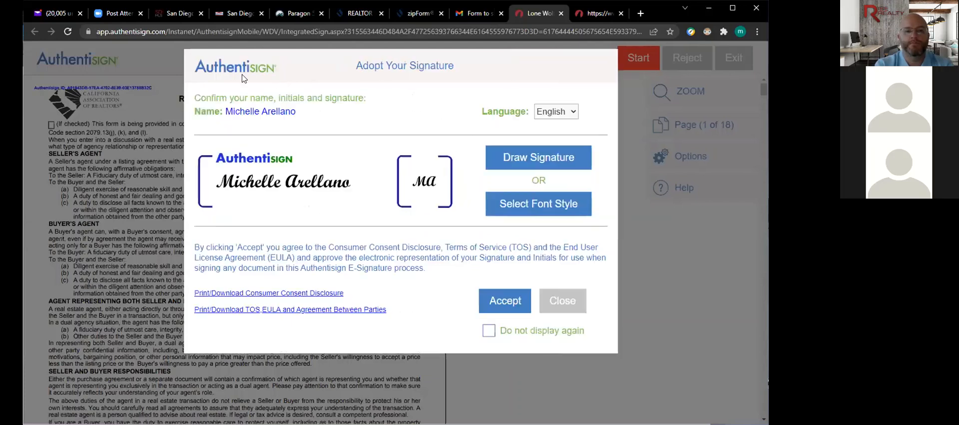
pyautogui.click(491, 304)
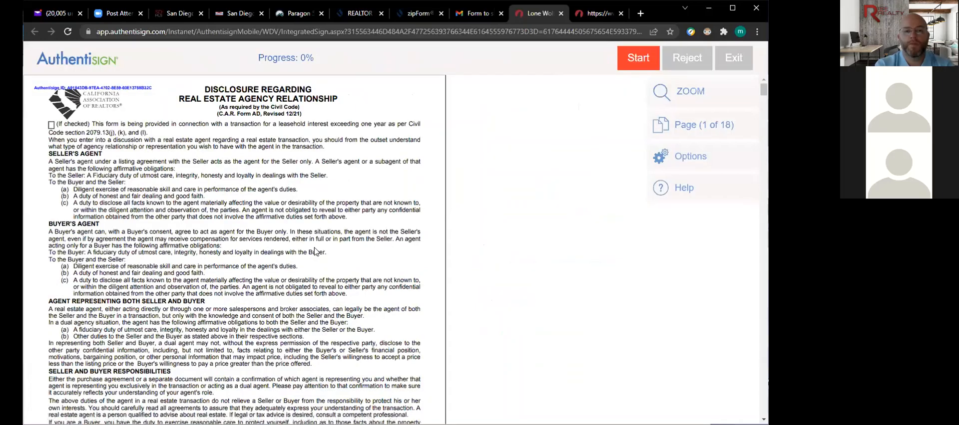
# - Sign the agency, multiple-representation and wire fraud disclosures, and initial listing agreement pages 7–8
pyautogui.scroll(-2, 280, 254)
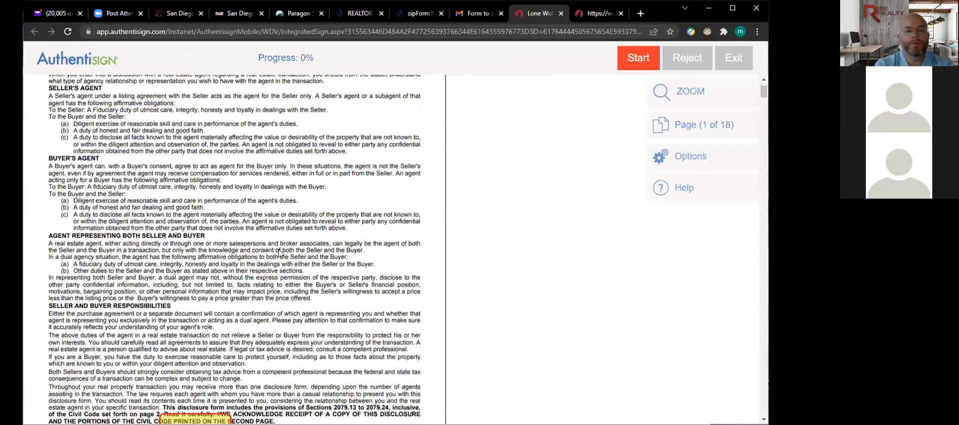
pyautogui.scroll(-3, 280, 253)
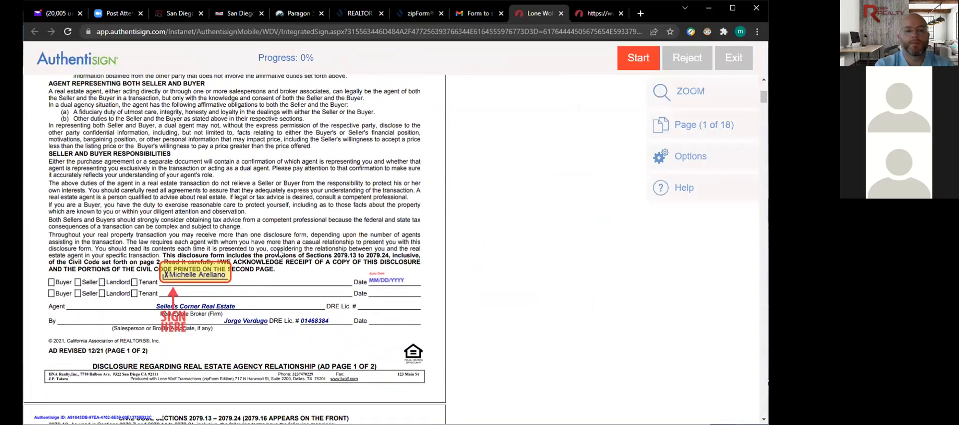
pyautogui.scroll(-1, 280, 254)
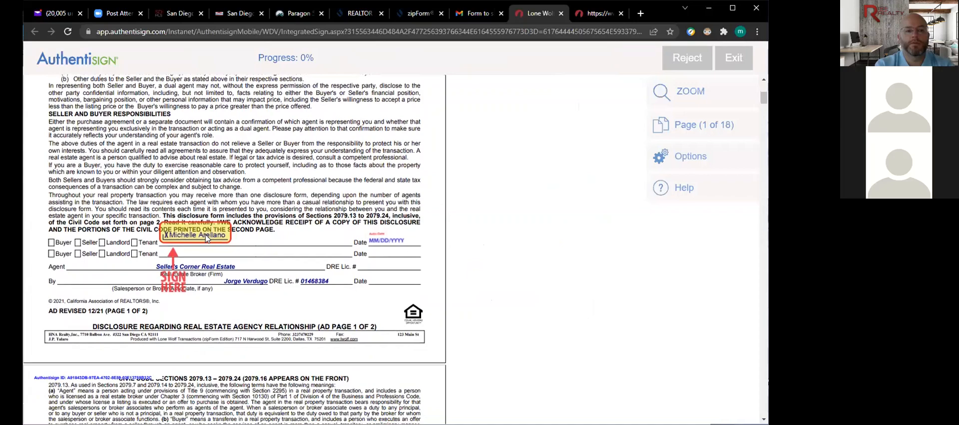
pyautogui.click(205, 234)
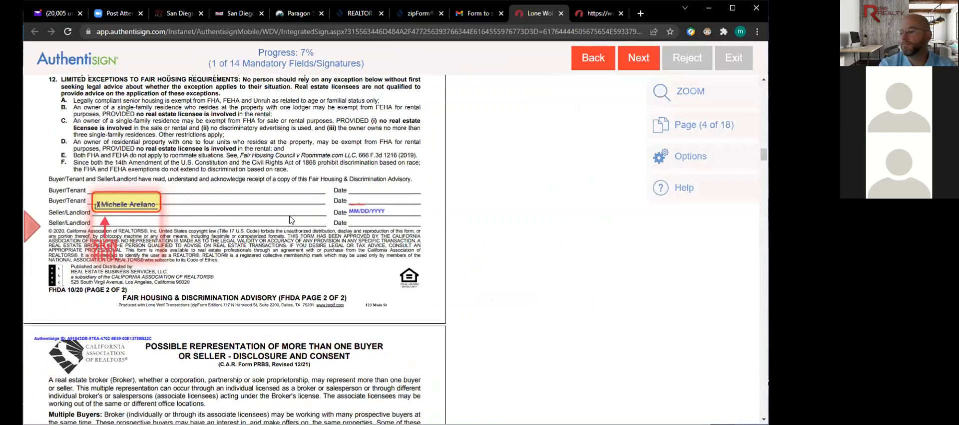
pyautogui.scroll(-3, 291, 220)
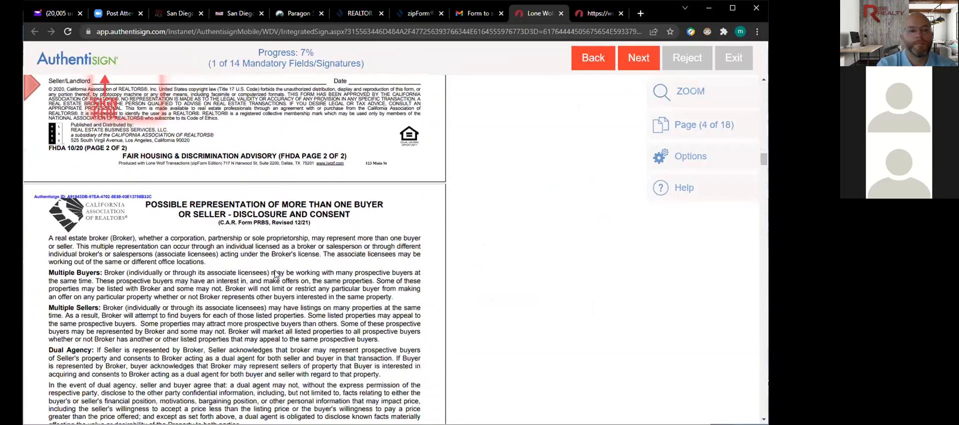
pyautogui.scroll(-5, 274, 274)
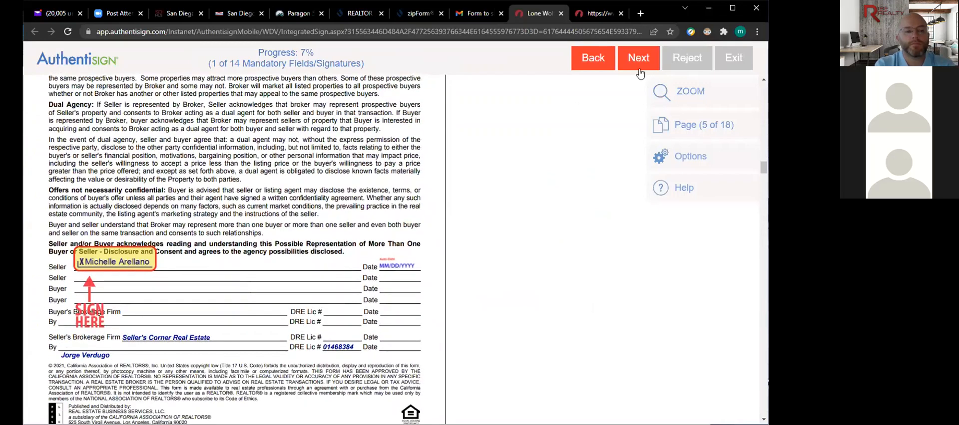
pyautogui.click(638, 64)
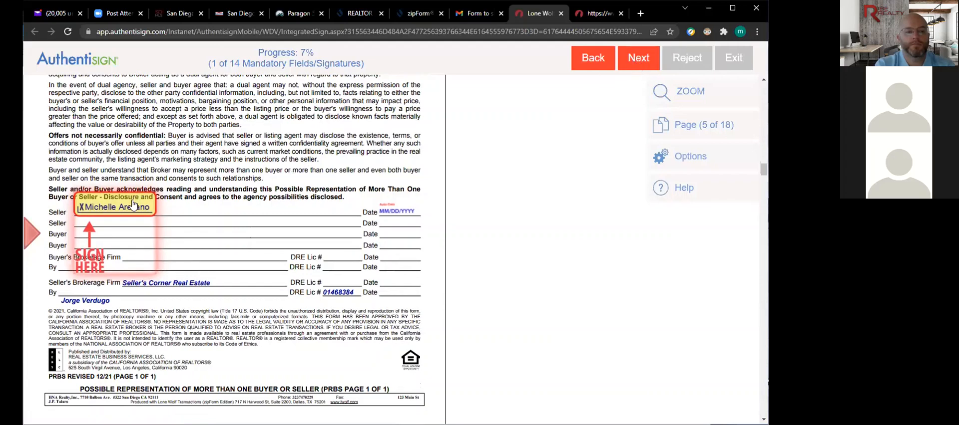
pyautogui.click(134, 206)
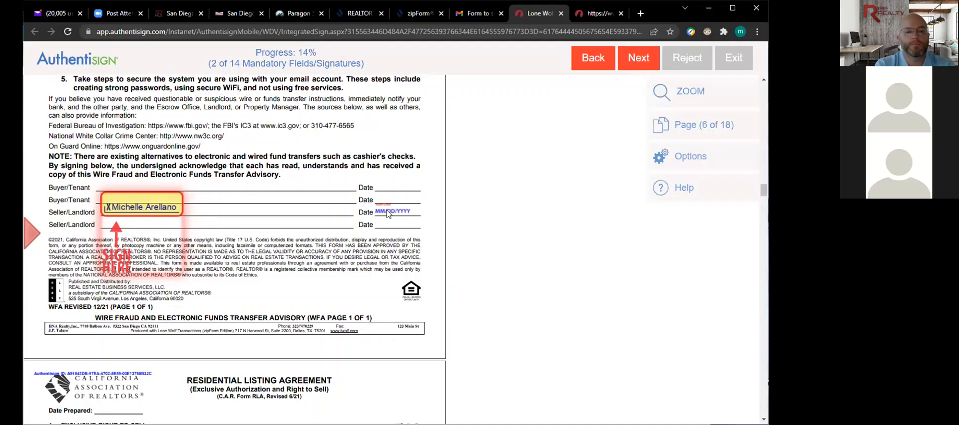
pyautogui.click(144, 207)
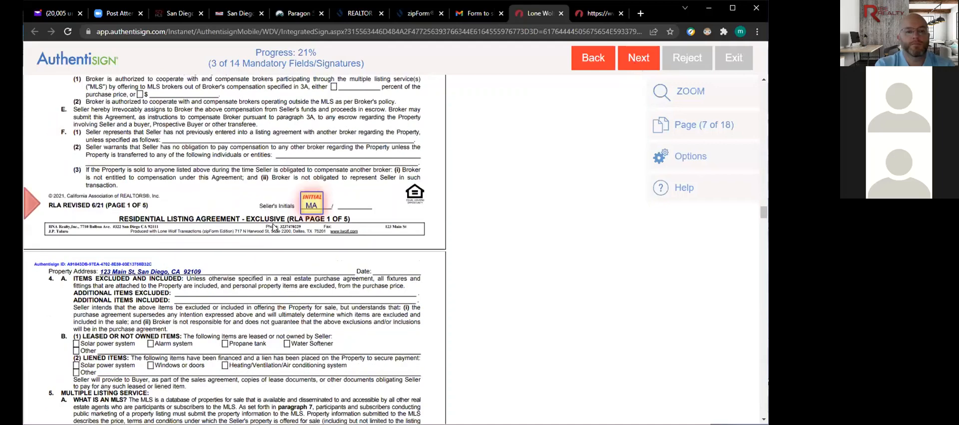
pyautogui.click(310, 204)
pyautogui.click(141, 210)
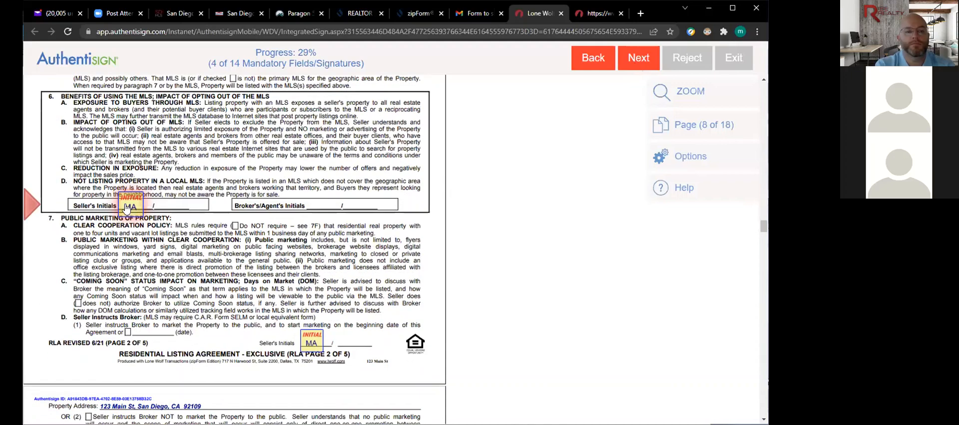
pyautogui.click(311, 209)
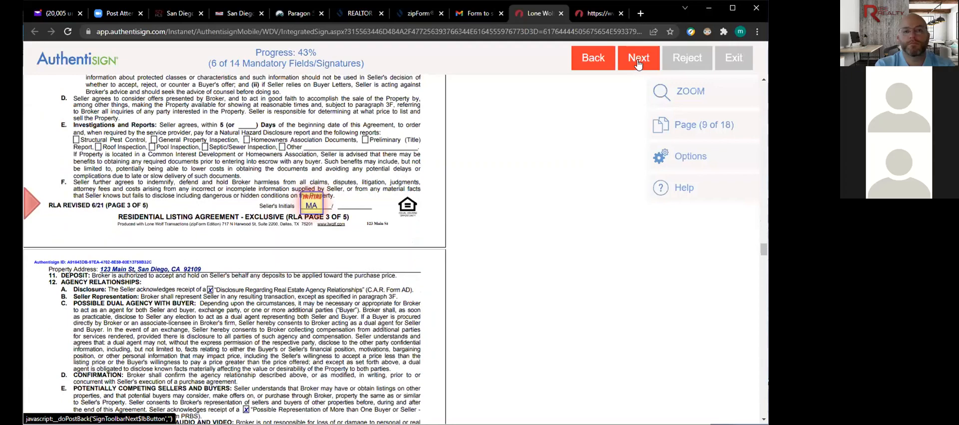
# - Sign the listing agreement, seller's advisory and pages 14, 15 and 4, then apply the final initials
pyautogui.click(638, 63)
pyautogui.click(637, 63)
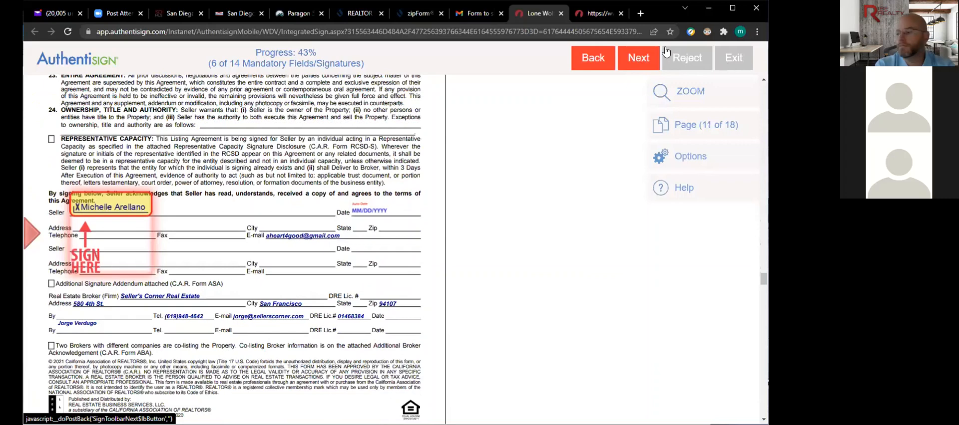
pyautogui.click(118, 205)
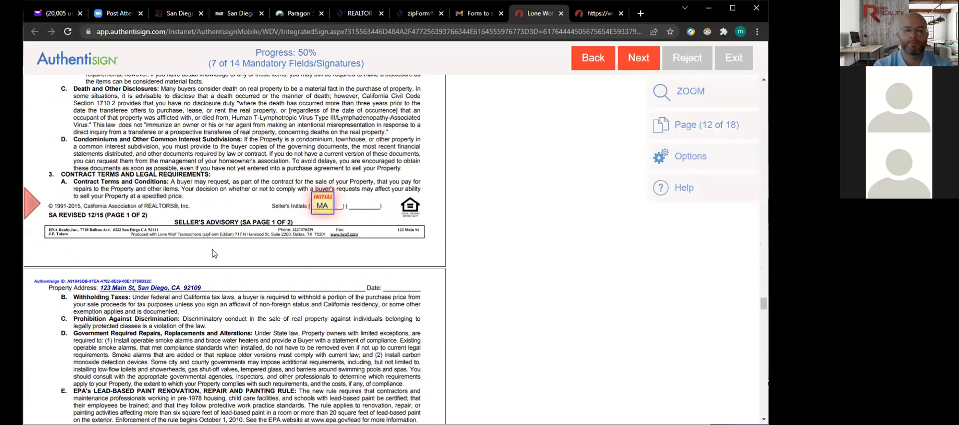
pyautogui.click(323, 207)
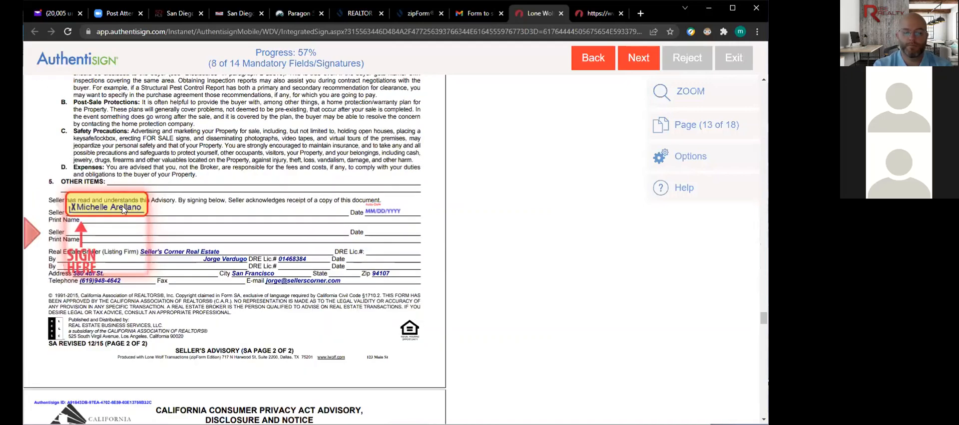
pyautogui.click(121, 208)
pyautogui.click(168, 212)
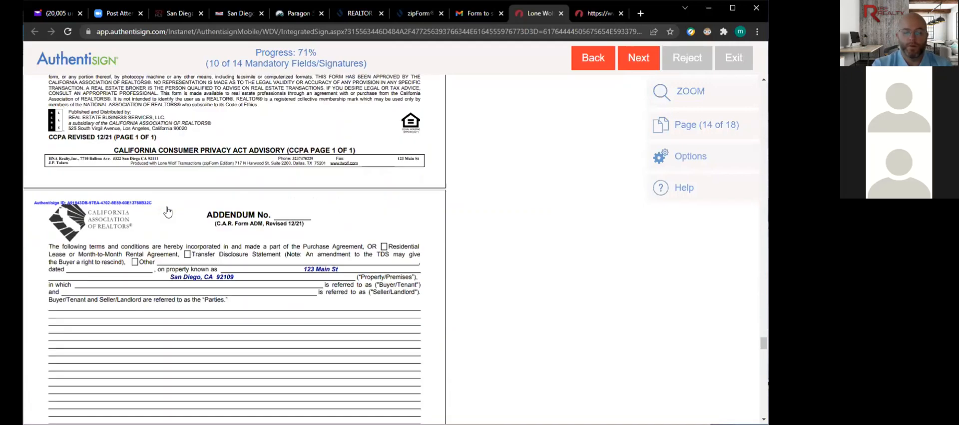
pyautogui.click(167, 208)
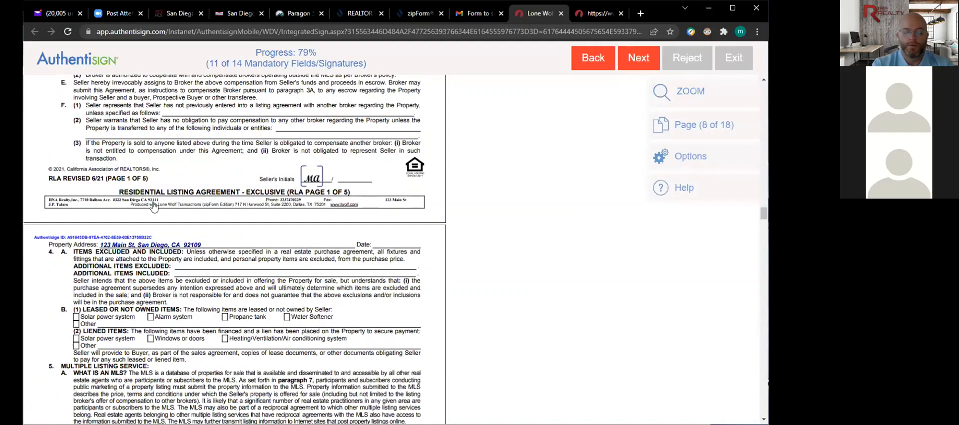
pyautogui.click(147, 205)
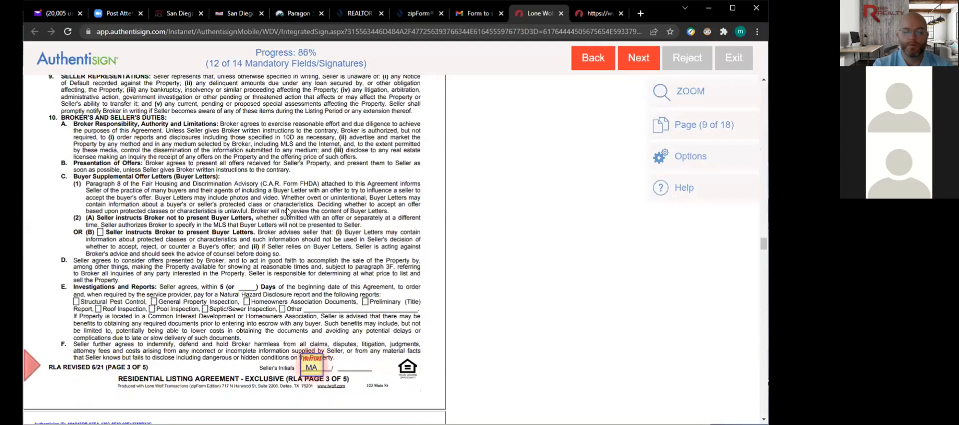
pyautogui.click(308, 205)
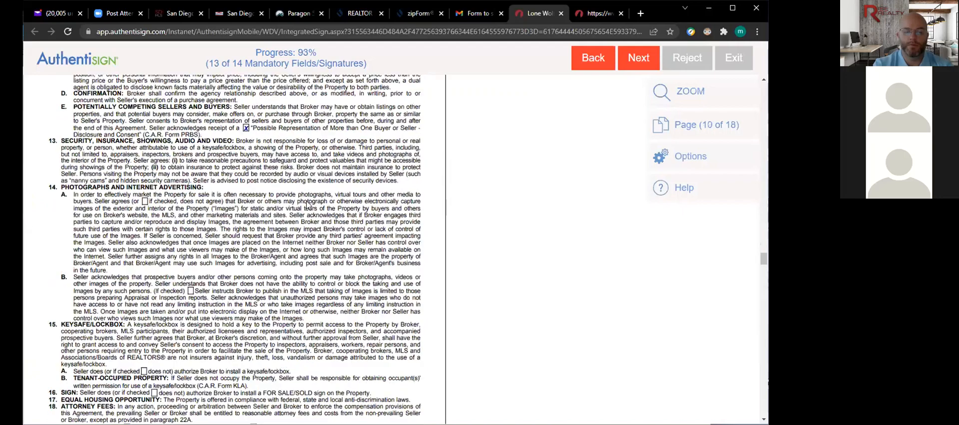
pyautogui.click(308, 206)
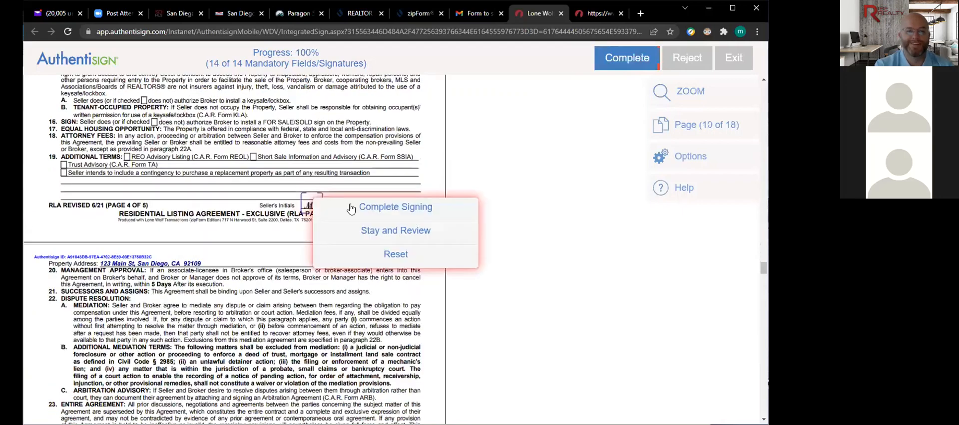
# - Complete the signing and acknowledge the thank-you confirmation
pyautogui.click(391, 209)
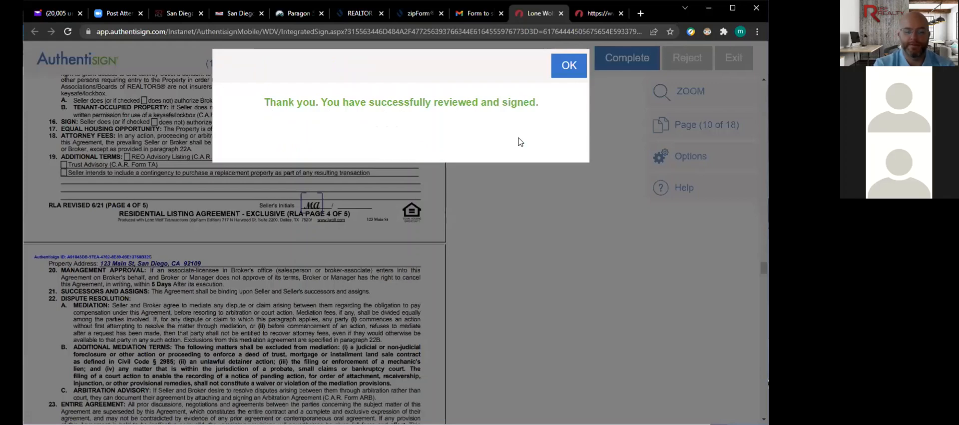
pyautogui.click(563, 63)
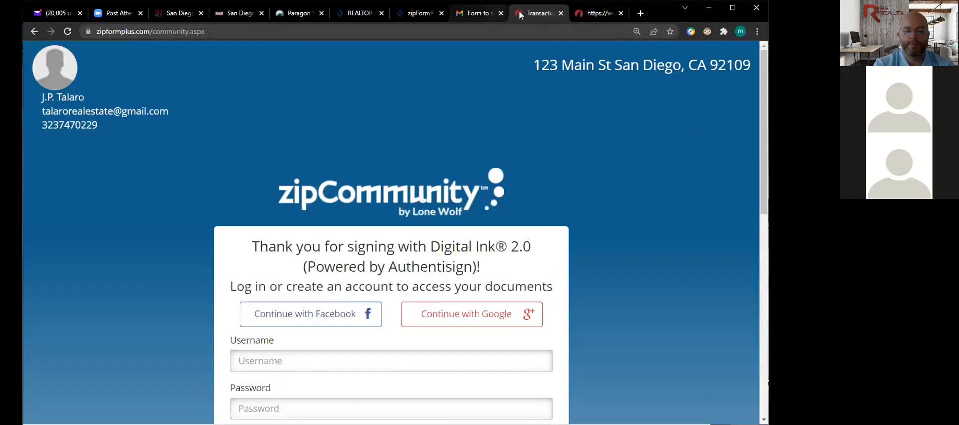
# - Close the finished Digital Ink tab and return to the car.org REALTOR® Secure Transaction page
pyautogui.click(574, 15)
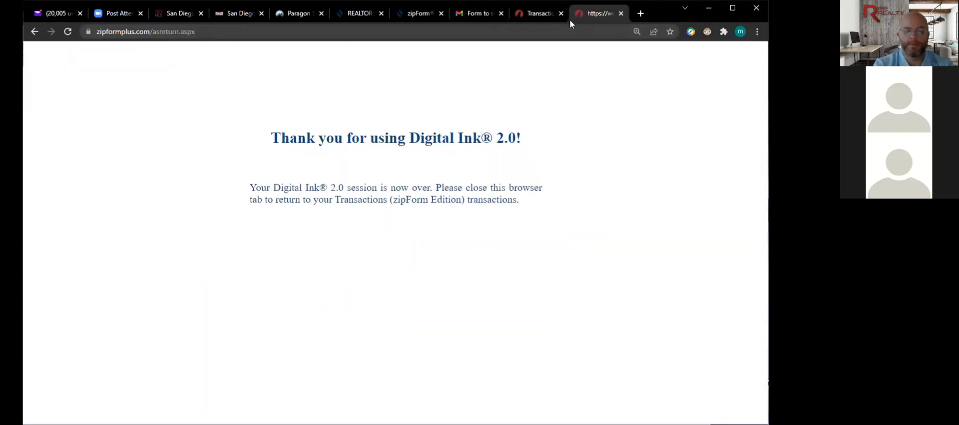
pyautogui.click(620, 16)
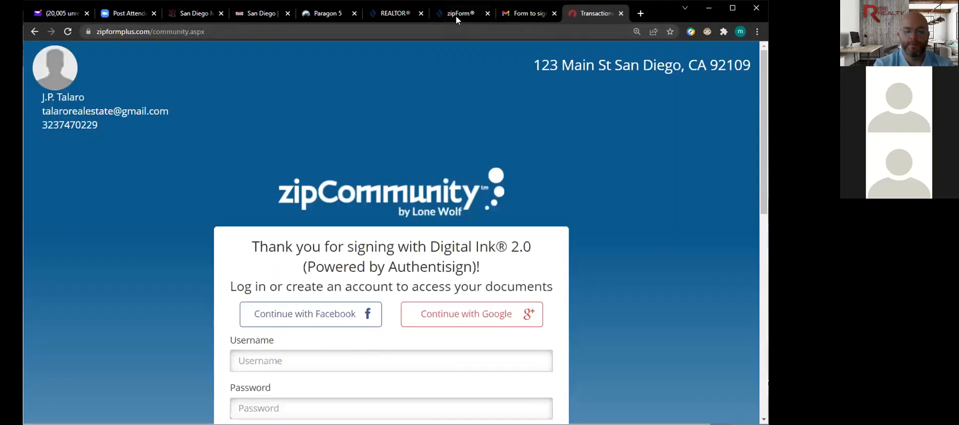
pyautogui.click(456, 15)
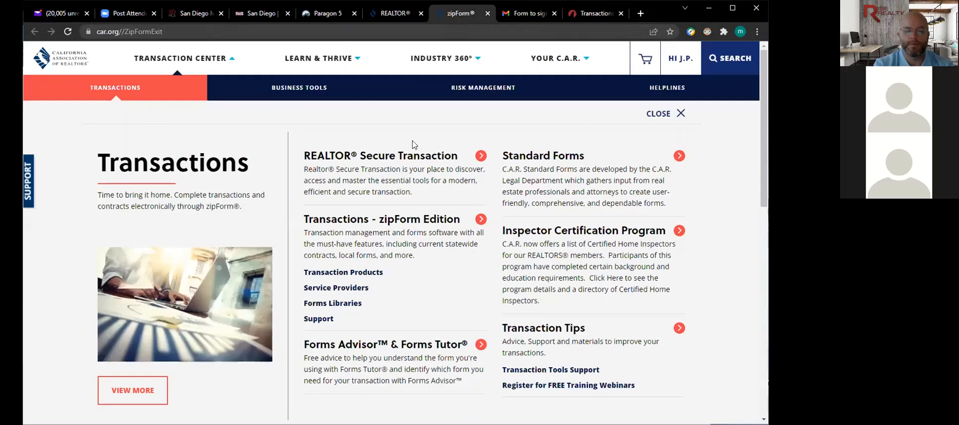
pyautogui.click(401, 16)
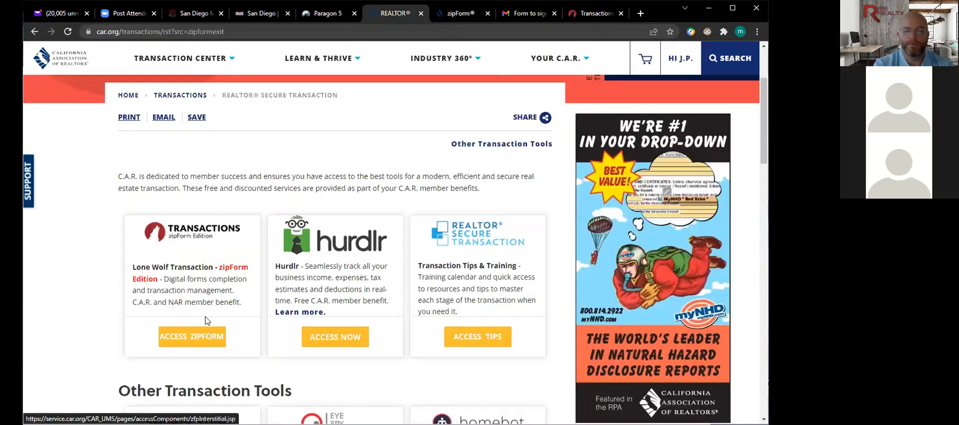
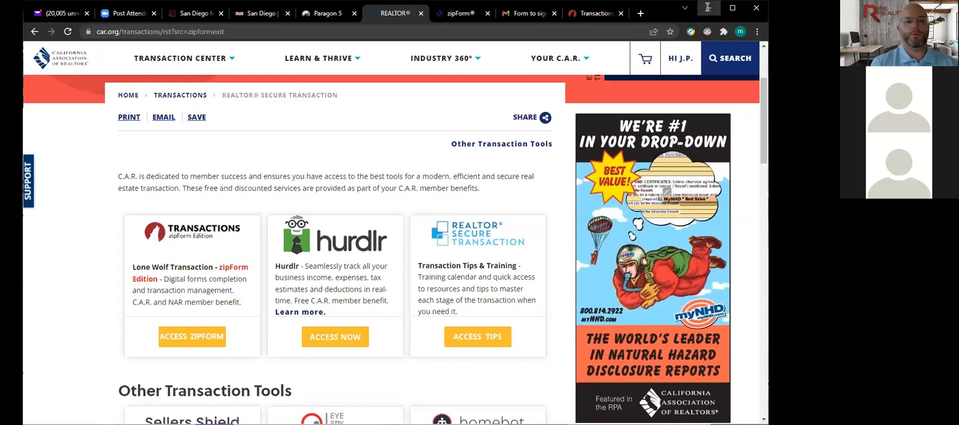
# - Minimize the car.org browser window to reveal the zipForm Plus dashboard behind it
pyautogui.click(708, 9)
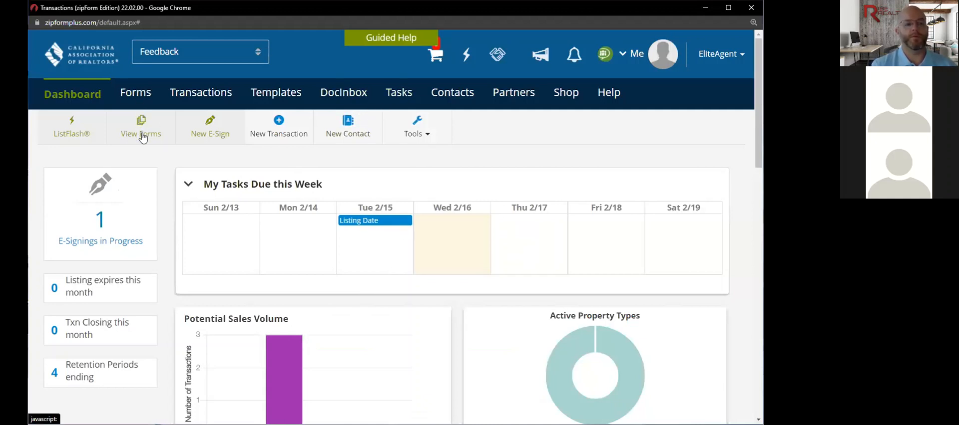
# - Search the form libraries for 'avid' and add Agent Visual Inspection Disclosure #1
pyautogui.click(135, 93)
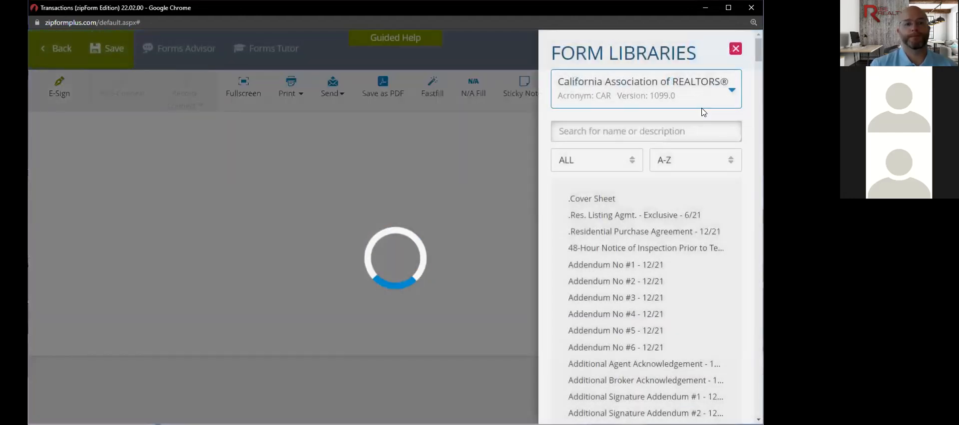
pyautogui.click(639, 131)
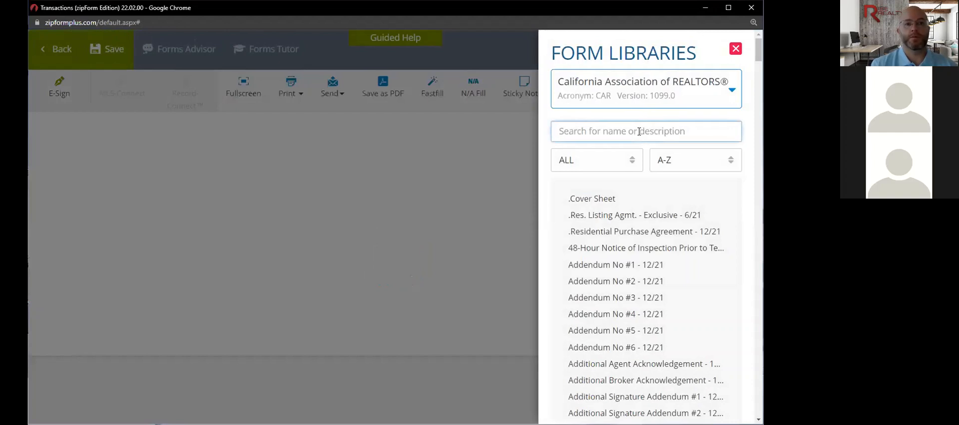
pyautogui.write('avid')
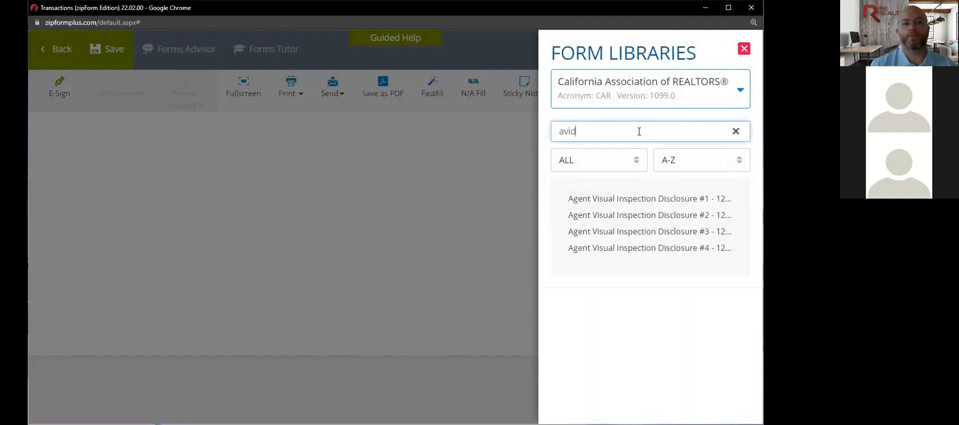
pyautogui.click(628, 199)
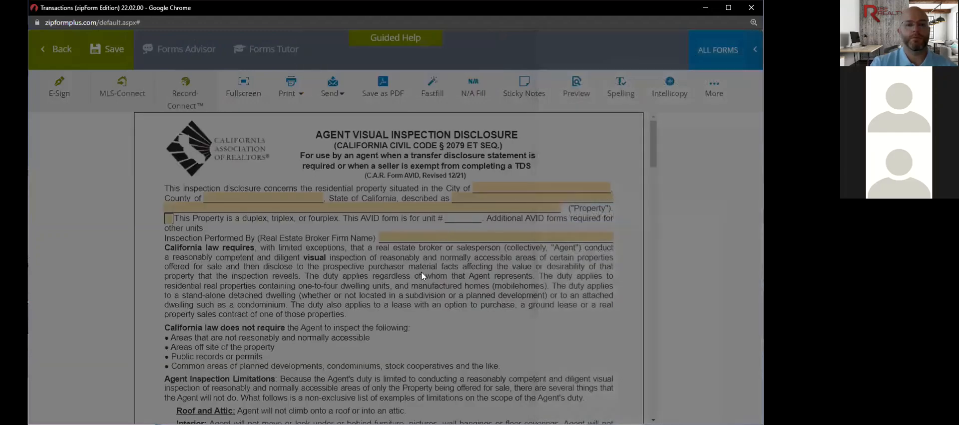
# - Scroll through the AVID form's three pages down to the page 3 signature lines
pyautogui.scroll(-6, 422, 276)
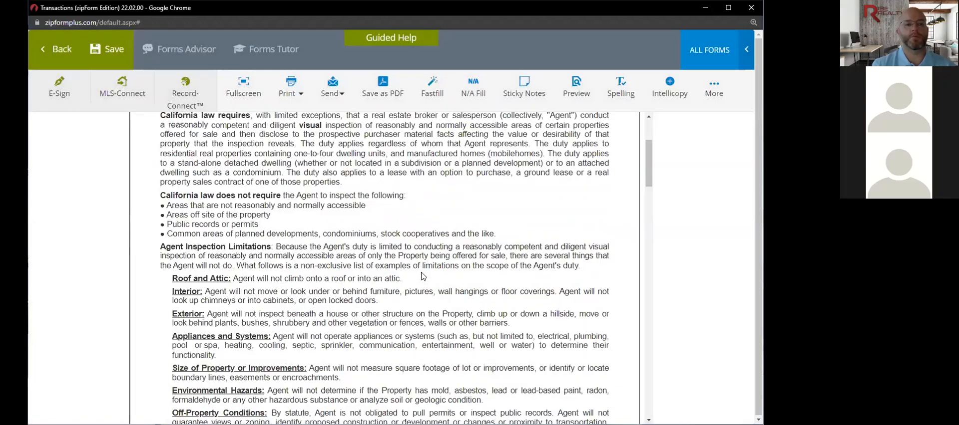
pyautogui.scroll(-1, 422, 276)
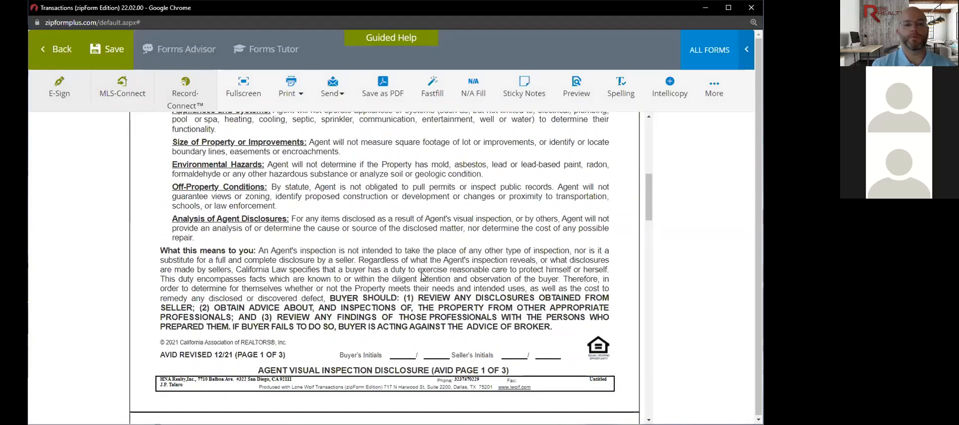
pyautogui.scroll(-3, 422, 274)
pyautogui.scroll(-15, 422, 272)
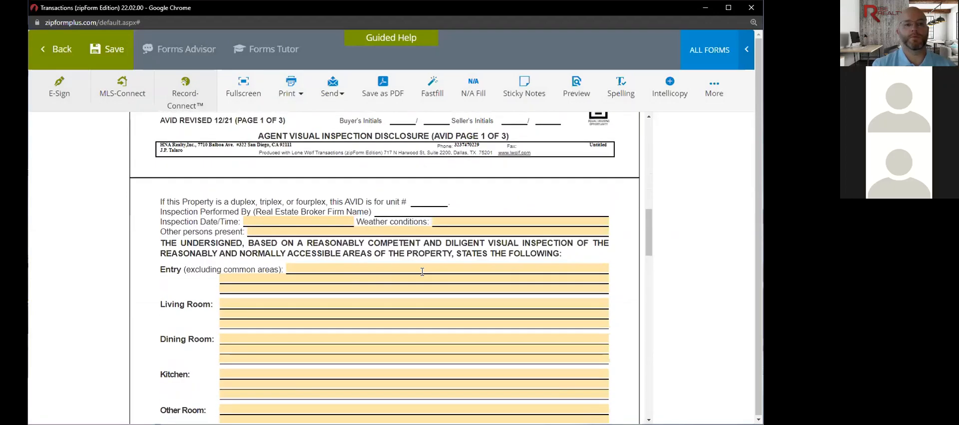
pyautogui.scroll(-10, 422, 276)
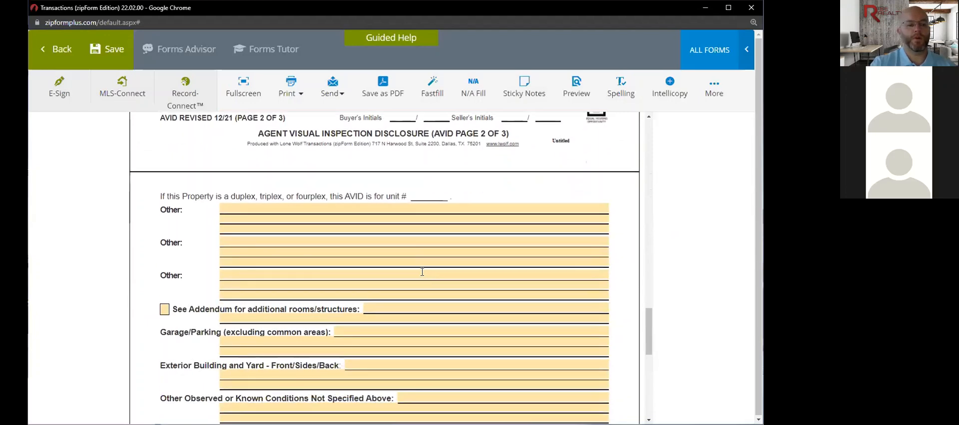
pyautogui.scroll(-1, 422, 272)
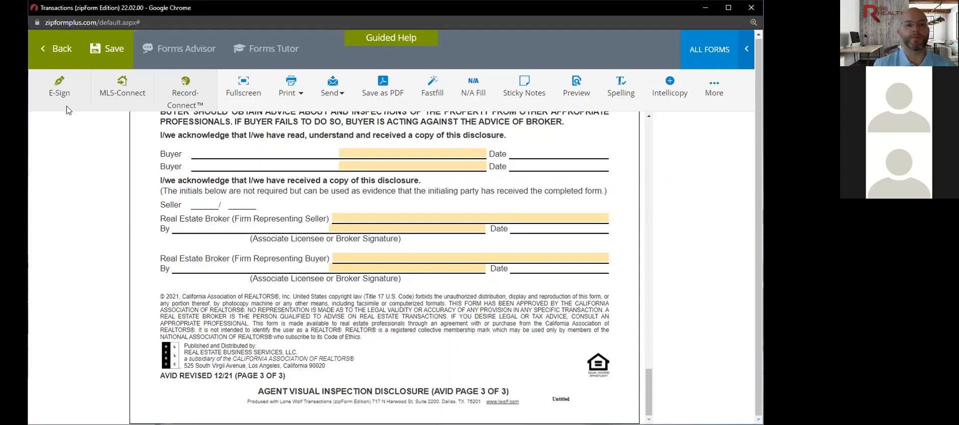
pyautogui.click(64, 53)
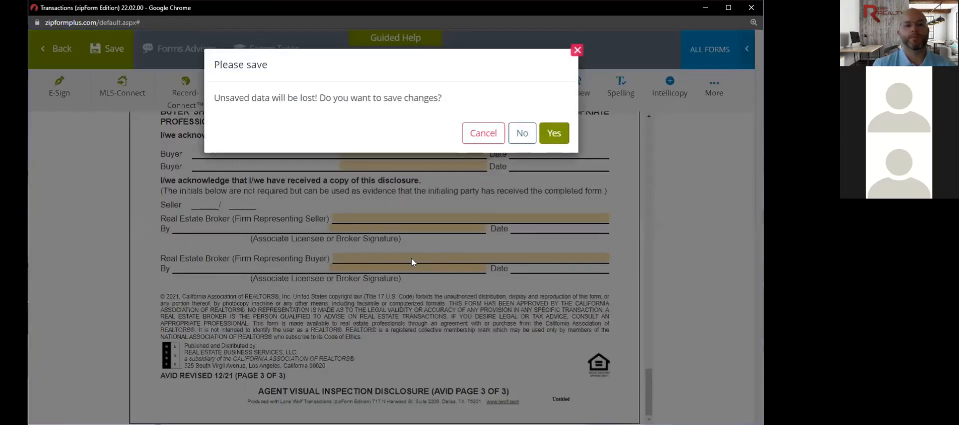
pyautogui.click(489, 141)
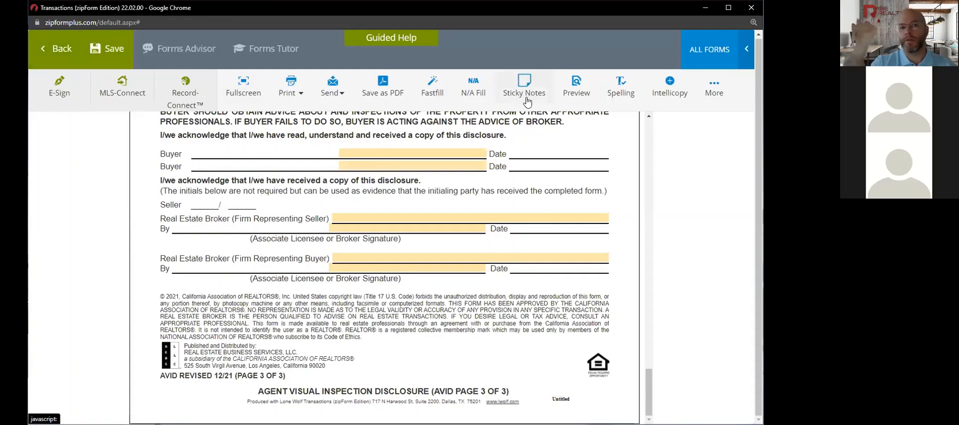
pyautogui.click(714, 84)
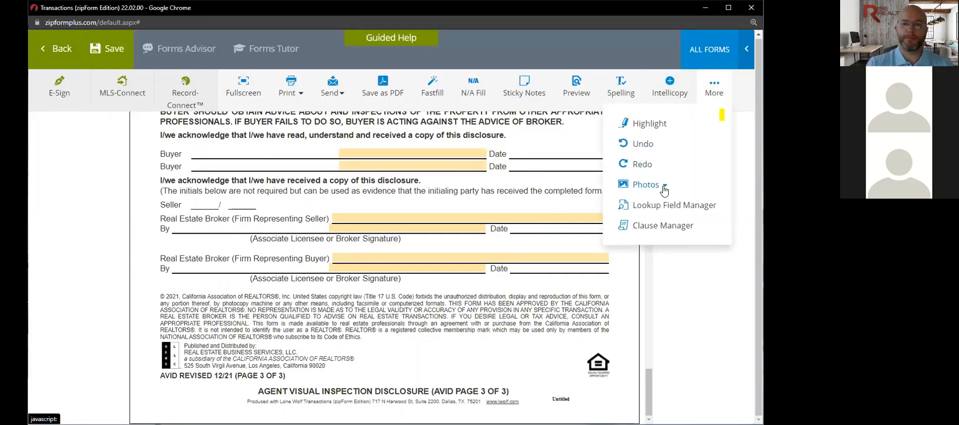
pyautogui.click(664, 189)
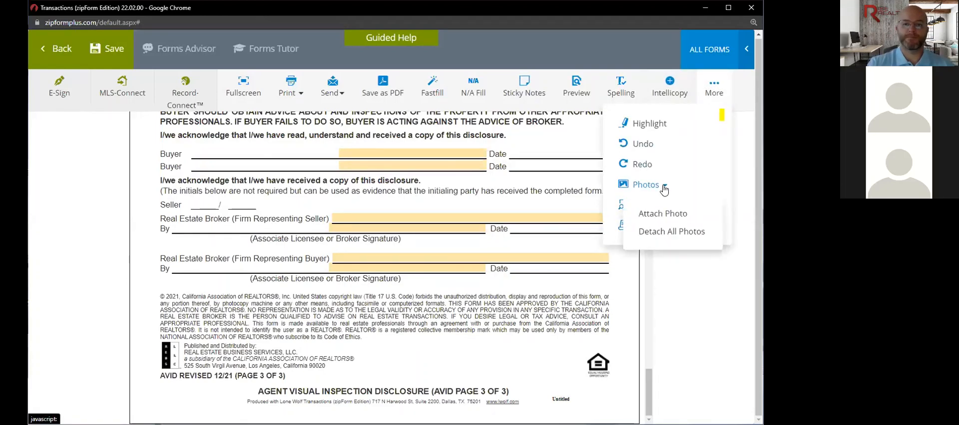
pyautogui.click(669, 214)
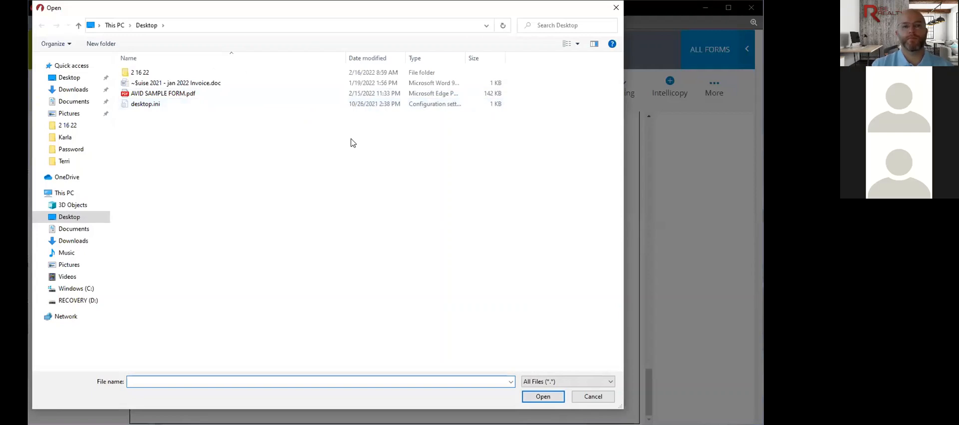
pyautogui.click(618, 8)
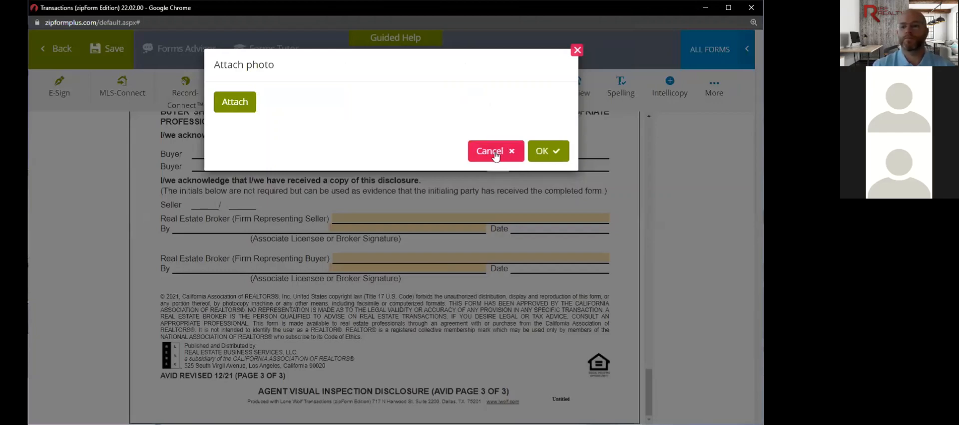
pyautogui.click(494, 154)
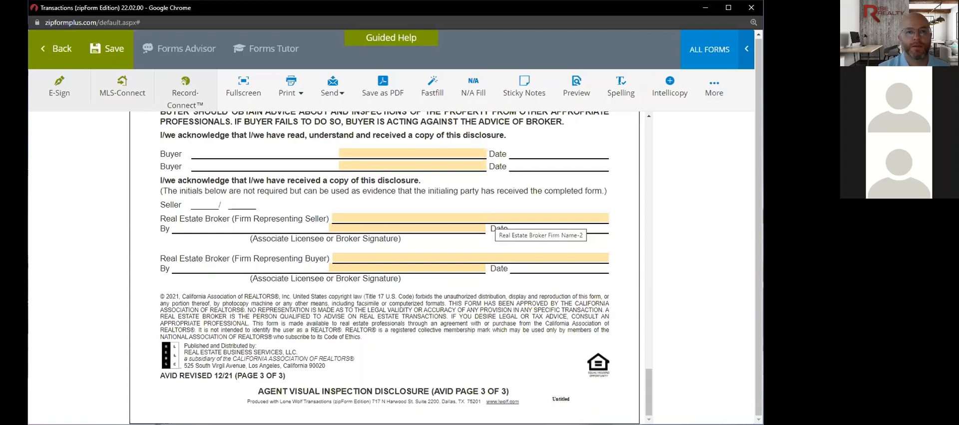
# - Leave the AVID form, saving its changes, and dismiss the New Transaction prompt
pyautogui.click(58, 48)
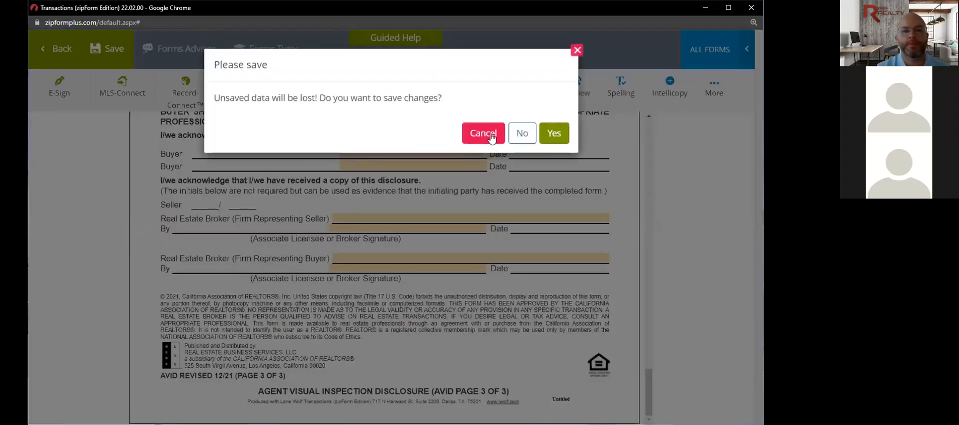
pyautogui.click(554, 133)
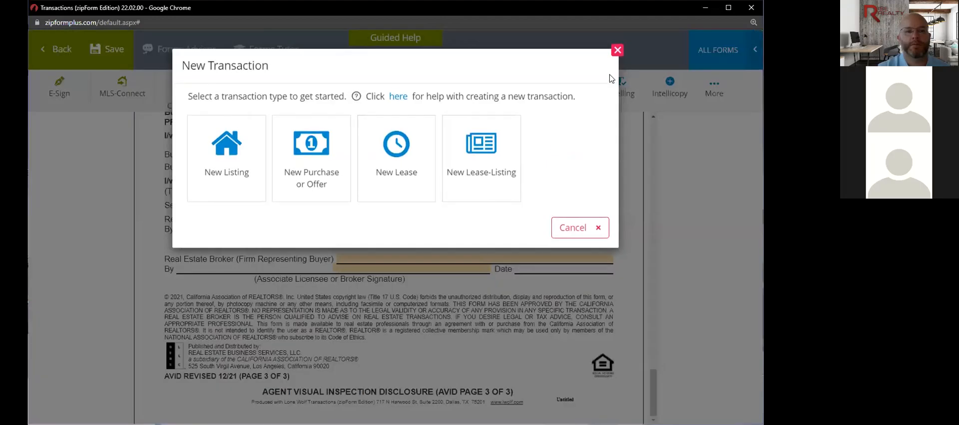
pyautogui.click(615, 50)
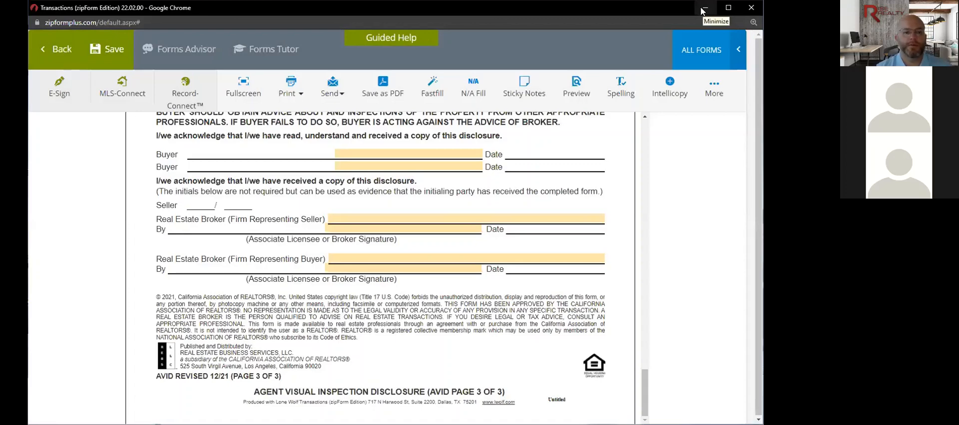
# - Minimize the AVID form window to bring back the Transactions list
pyautogui.click(702, 11)
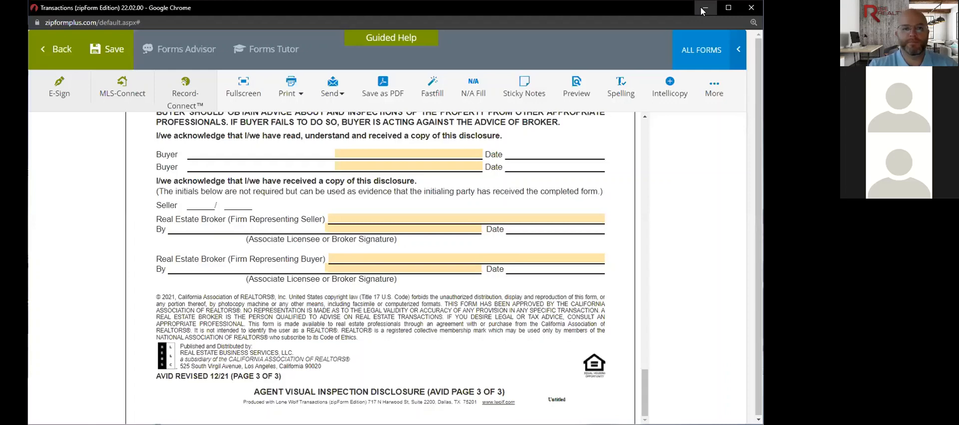
pyautogui.click(704, 9)
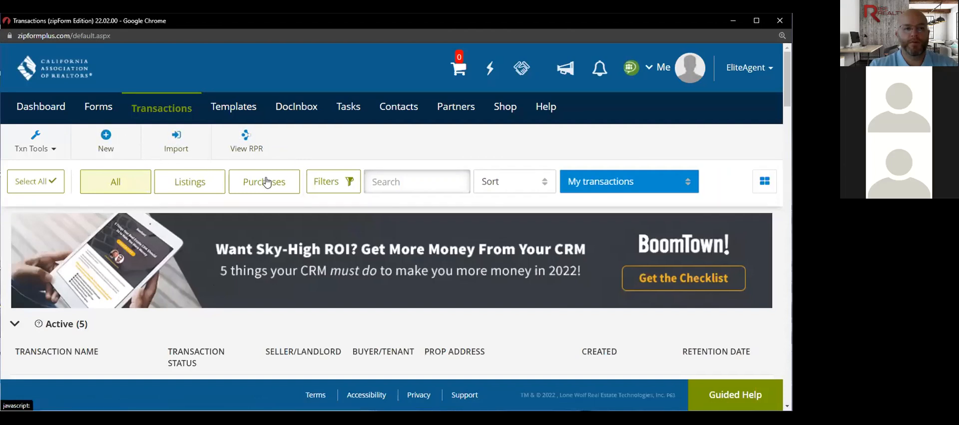
# - Look at DocInbox Documents, then return to Transactions and open 123 Main St
pyautogui.moveTo(297, 106)
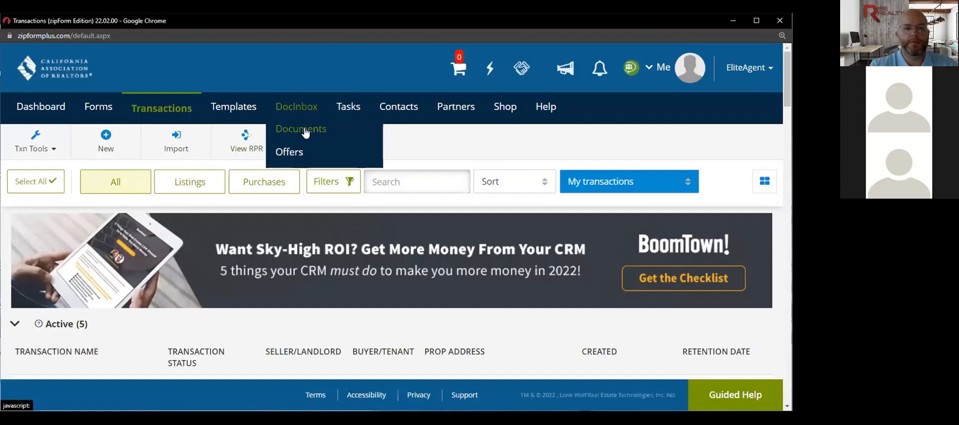
pyautogui.click(302, 130)
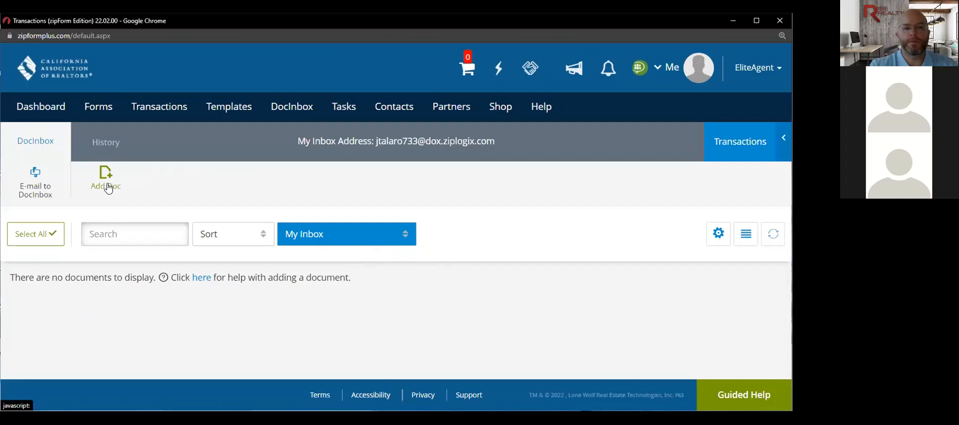
pyautogui.click(158, 109)
pyautogui.scroll(-2, 155, 340)
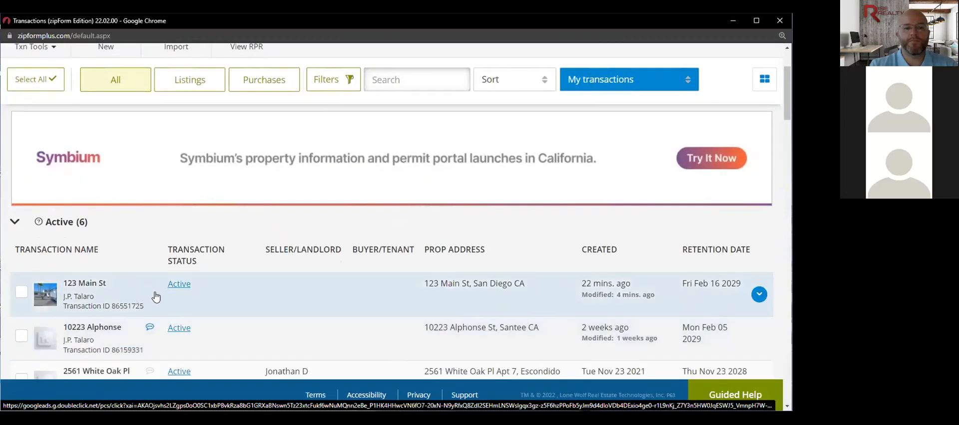
pyautogui.click(98, 283)
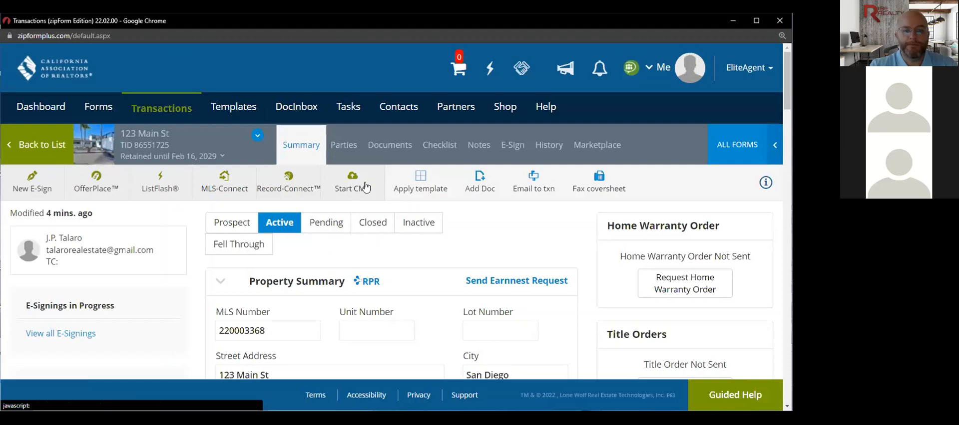
# - Upload AVID SAMPLE FORM.pdf to the transaction's documents, overwriting the existing file as a new version
pyautogui.click(390, 148)
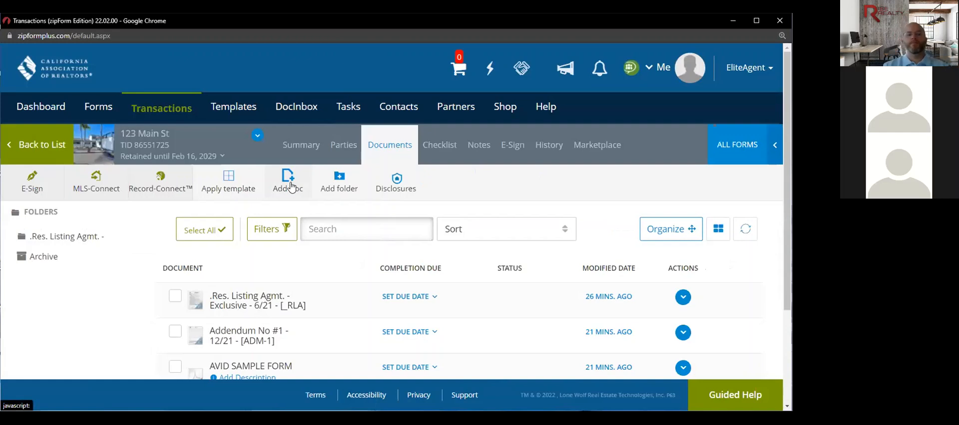
pyautogui.click(292, 186)
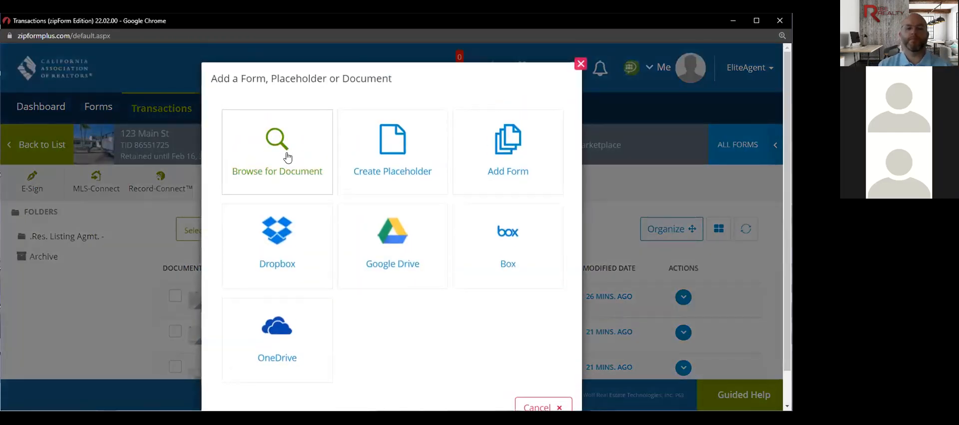
pyautogui.click(287, 157)
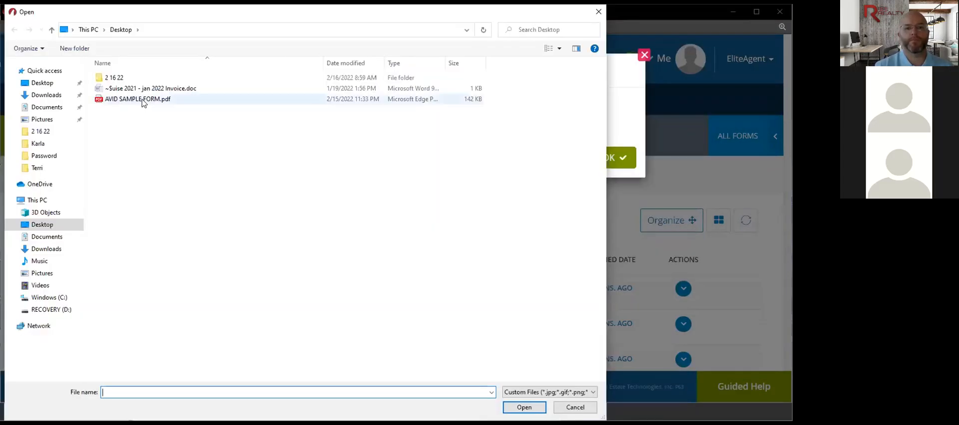
pyautogui.click(144, 99)
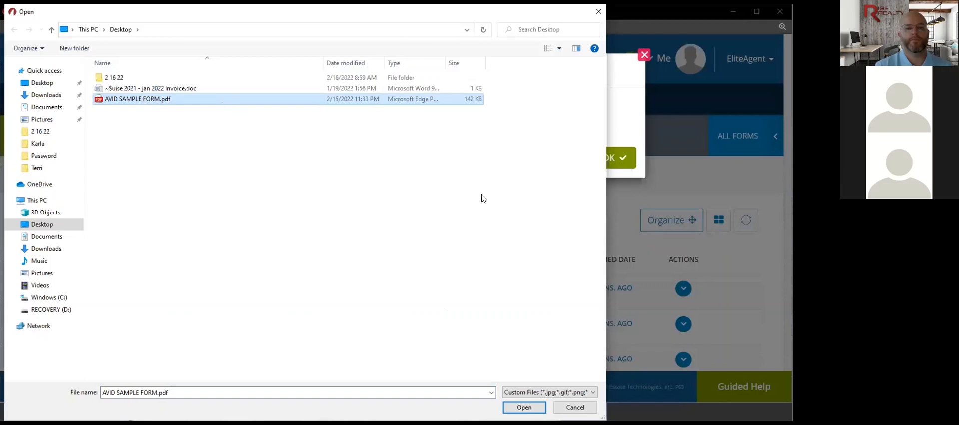
pyautogui.press('Return')
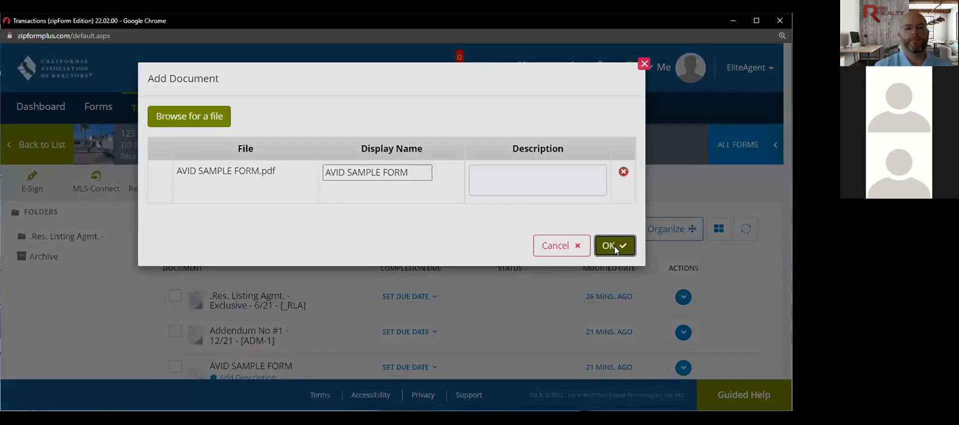
pyautogui.click(615, 246)
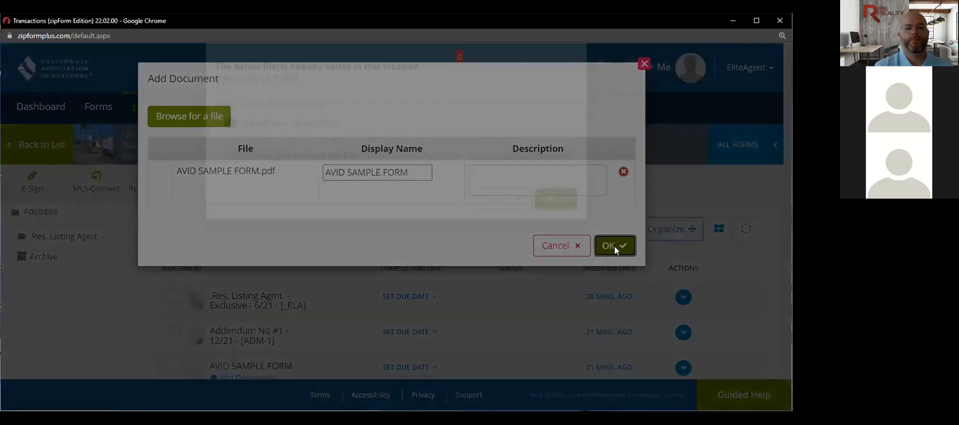
pyautogui.click(559, 247)
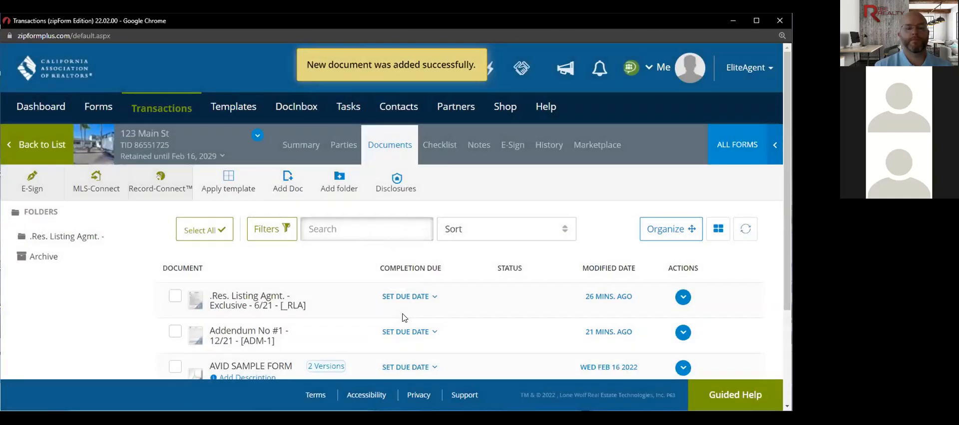
# - Scroll the documents list and open the ALL FORMS library of C.A.R. forms
pyautogui.scroll(-1, 403, 317)
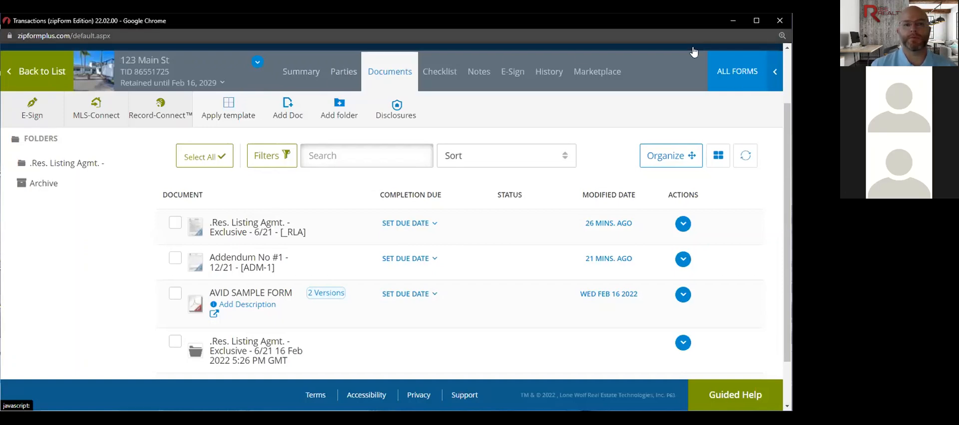
pyautogui.click(773, 76)
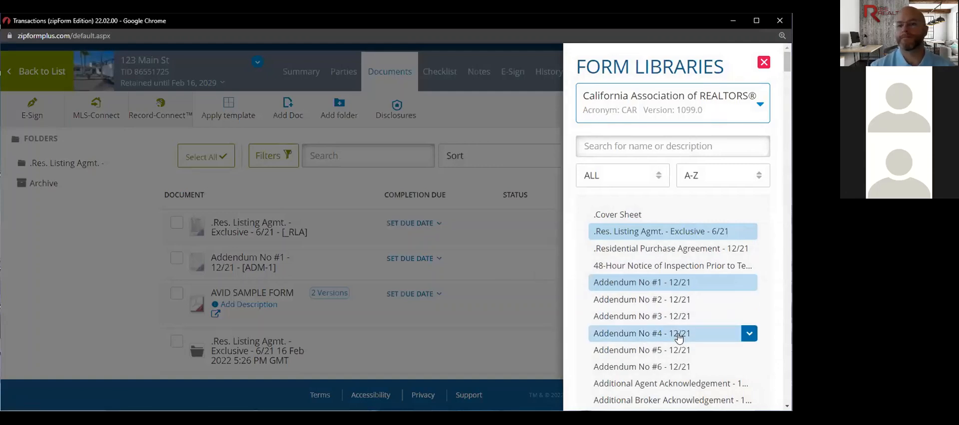
# - Close the Form Libraries panel, leaving the 123 Main St documents list showing AVID SAMPLE FORM
pyautogui.click(489, 262)
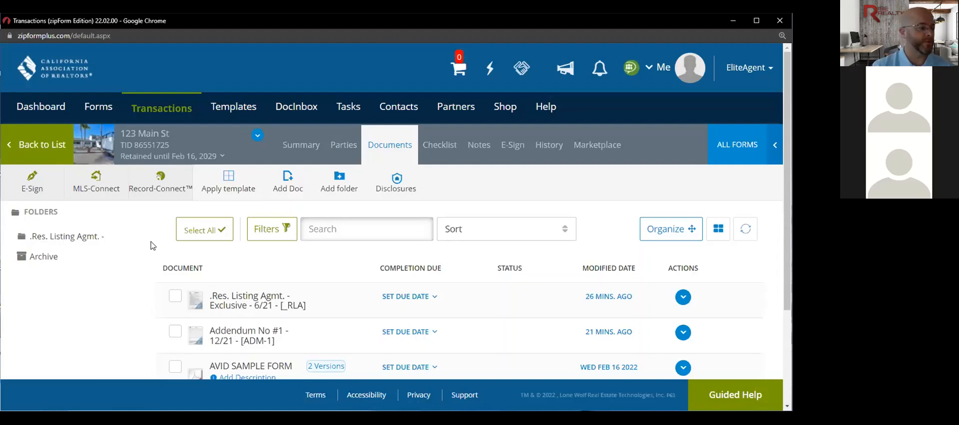
pyautogui.click(649, 72)
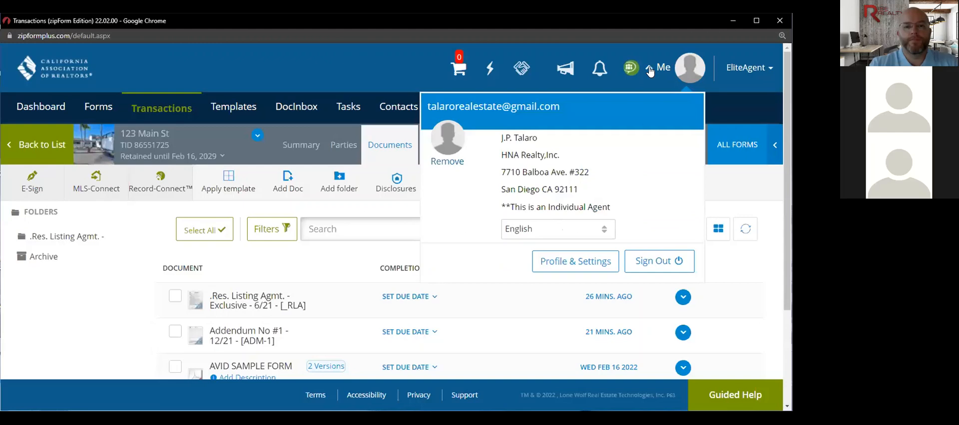
pyautogui.click(560, 263)
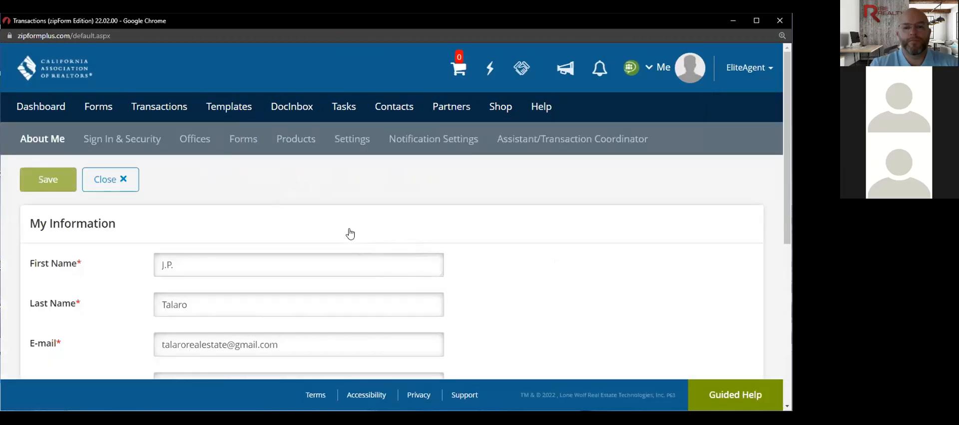
pyautogui.click(363, 142)
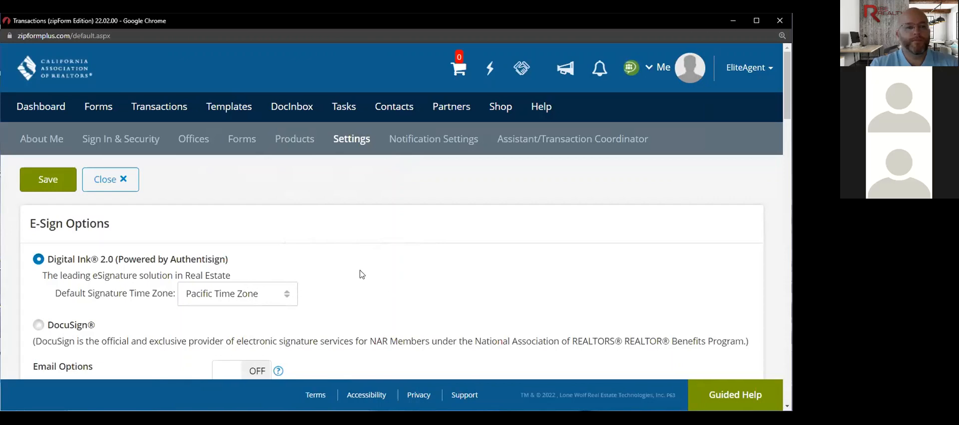
pyautogui.scroll(-3, 368, 298)
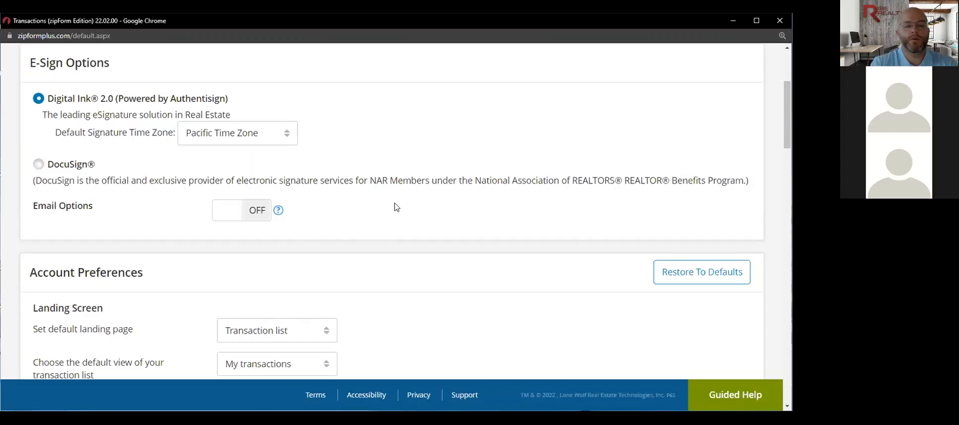
pyautogui.scroll(3, 396, 207)
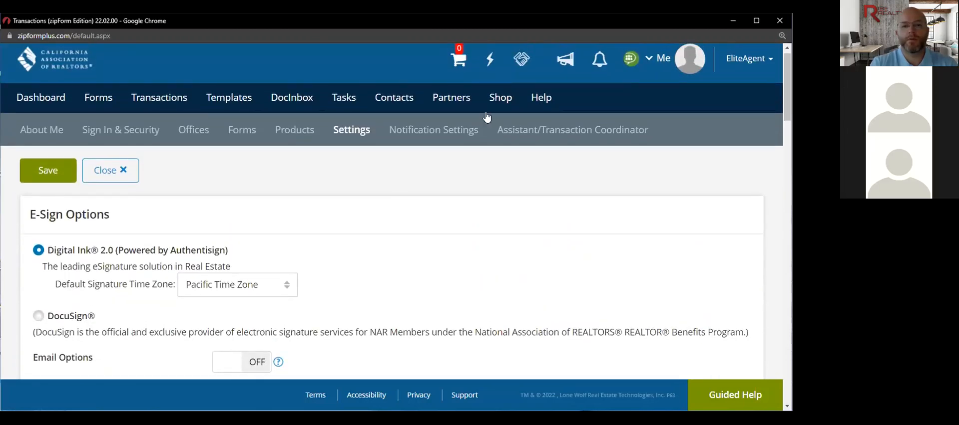
pyautogui.click(649, 61)
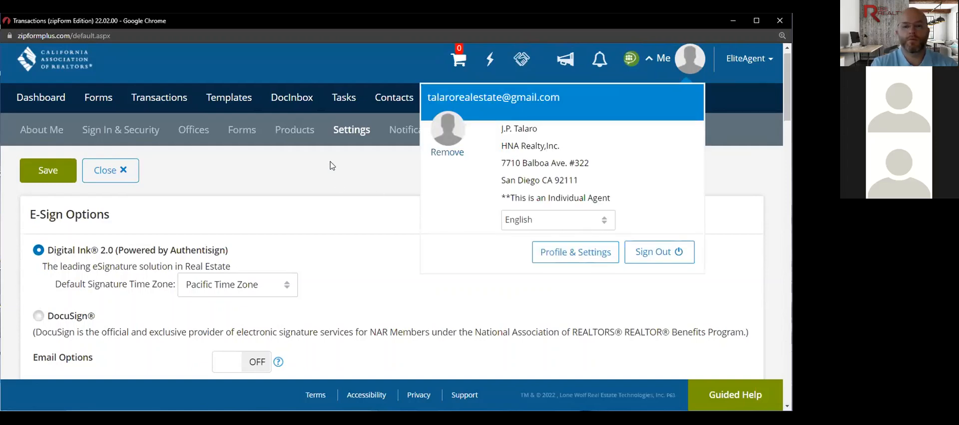
pyautogui.click(345, 130)
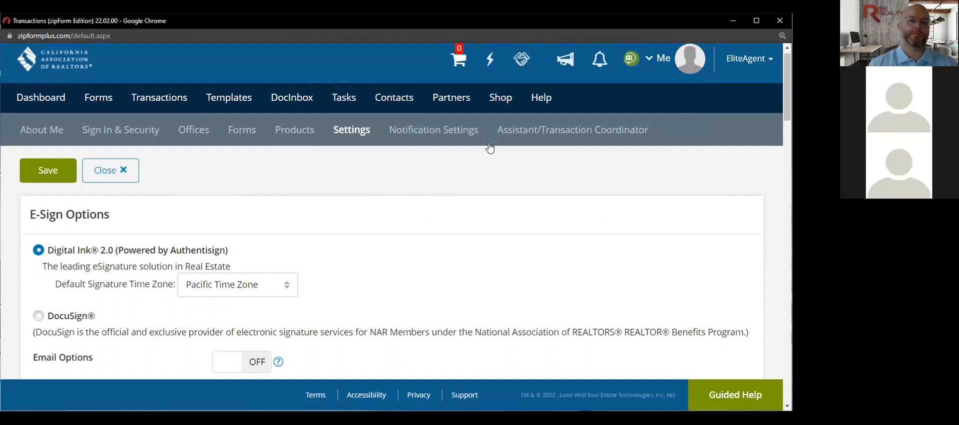
# - View the Assistant/Transaction Coordinator settings, then return to the Dashboard's weekly tasks
pyautogui.click(510, 133)
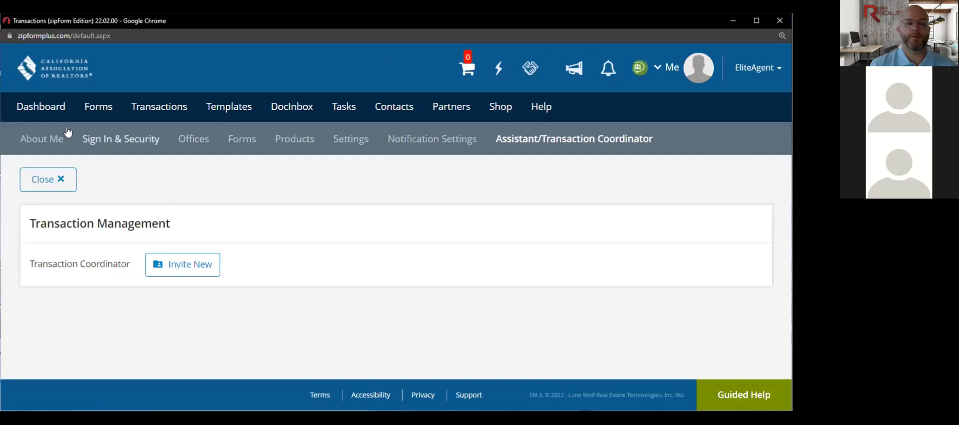
pyautogui.click(48, 110)
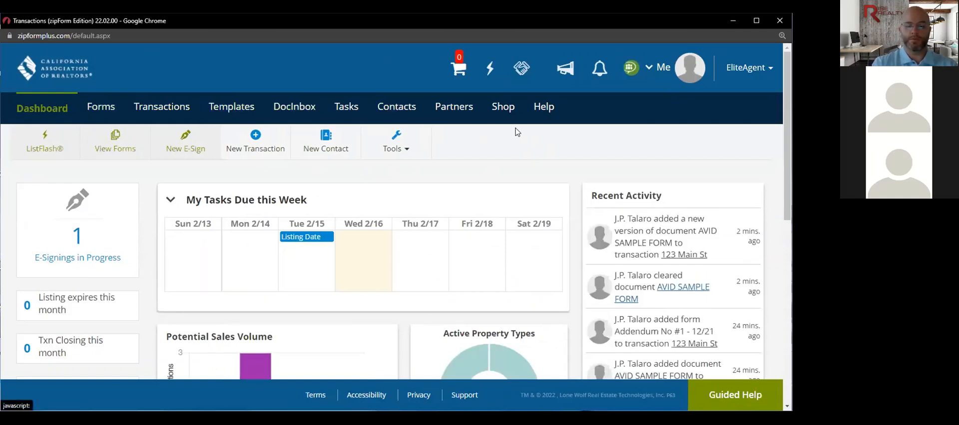
pyautogui.click(460, 107)
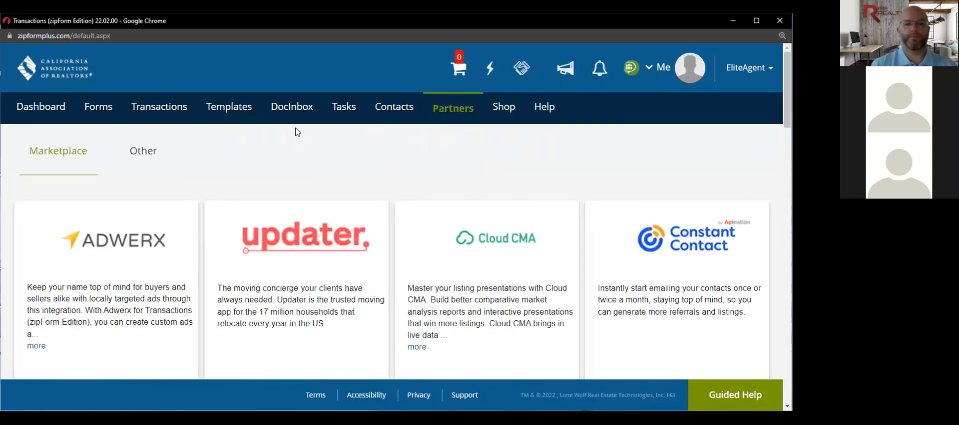
pyautogui.click(50, 110)
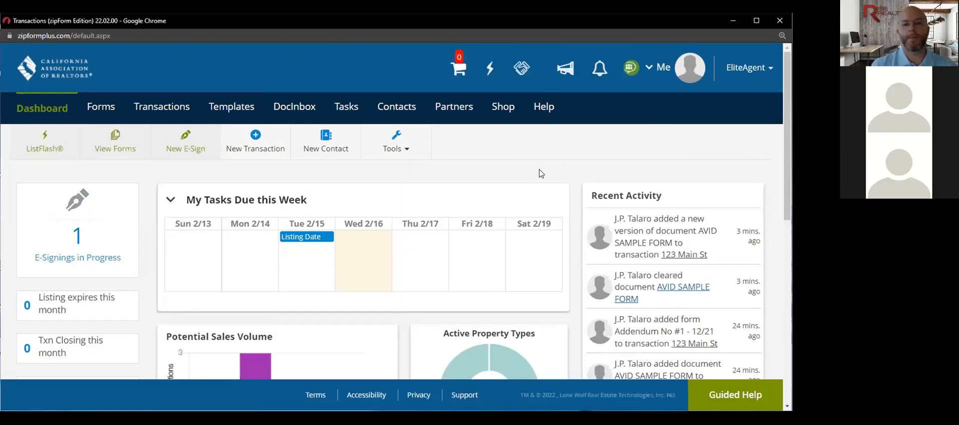
# - Look over the Dashboard, then go to the Transactions list showing 6 active transactions
pyautogui.scroll(-1, 531, 177)
pyautogui.scroll(-5, 530, 176)
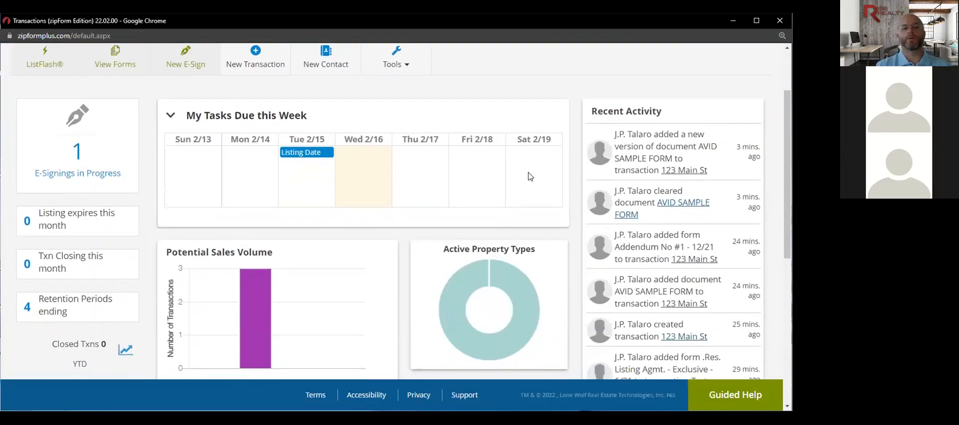
pyautogui.scroll(-3, 531, 177)
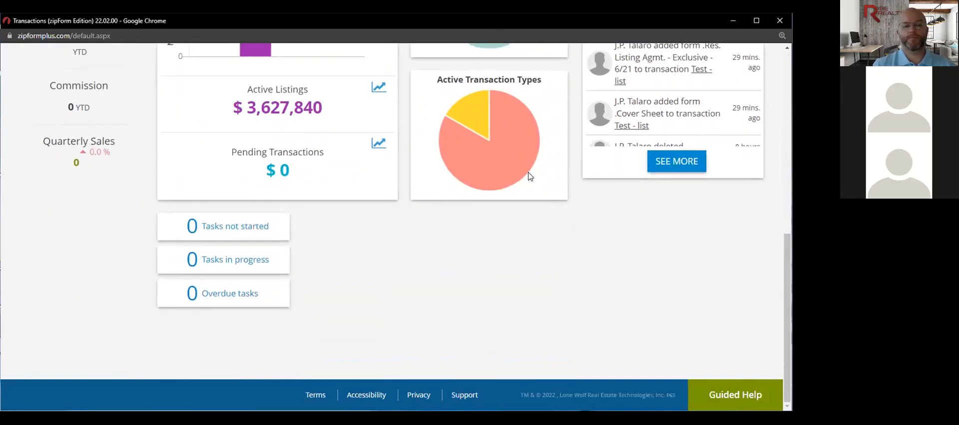
pyautogui.scroll(10, 530, 176)
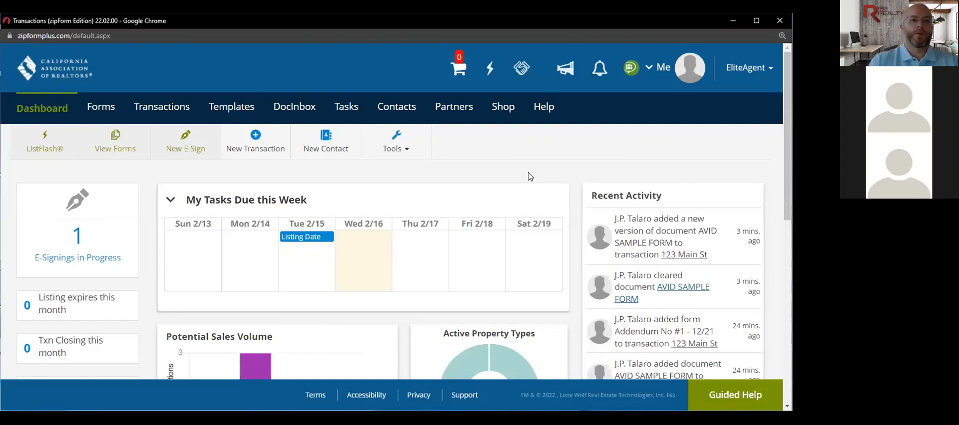
pyautogui.click(185, 106)
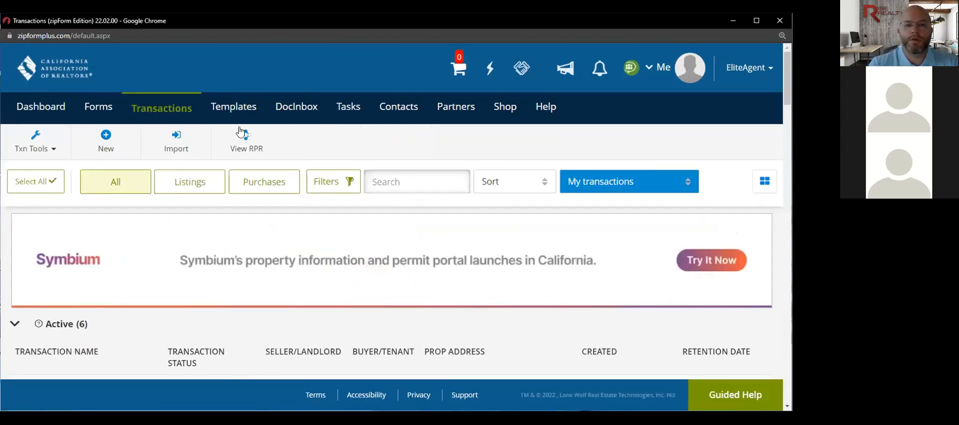
pyautogui.click(687, 184)
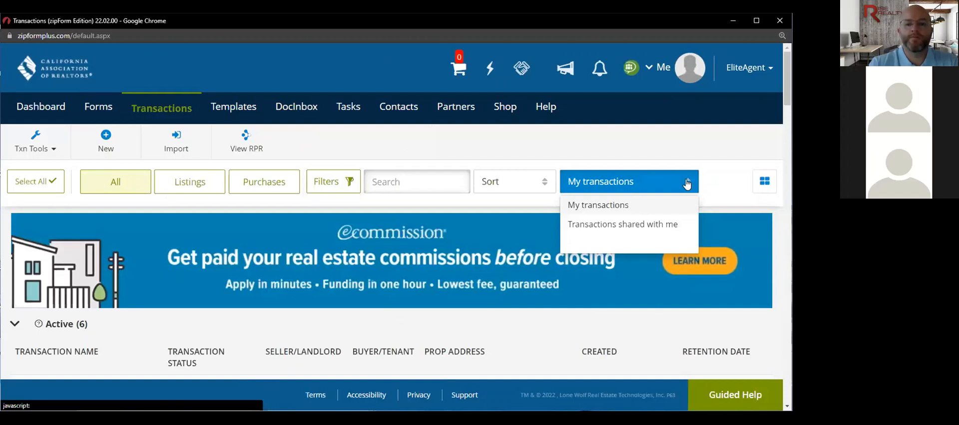
pyautogui.click(455, 160)
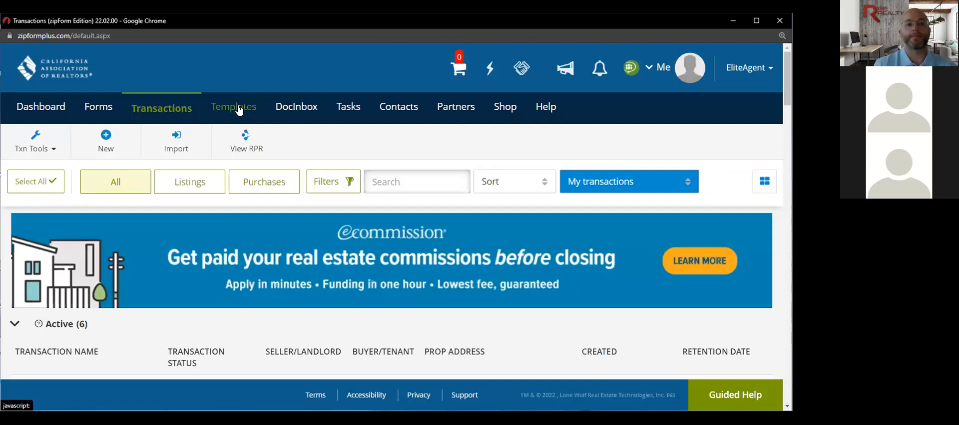
# - Glance at the Templates page, then view this week's tasks for Feb 13–19, 2022
pyautogui.click(239, 110)
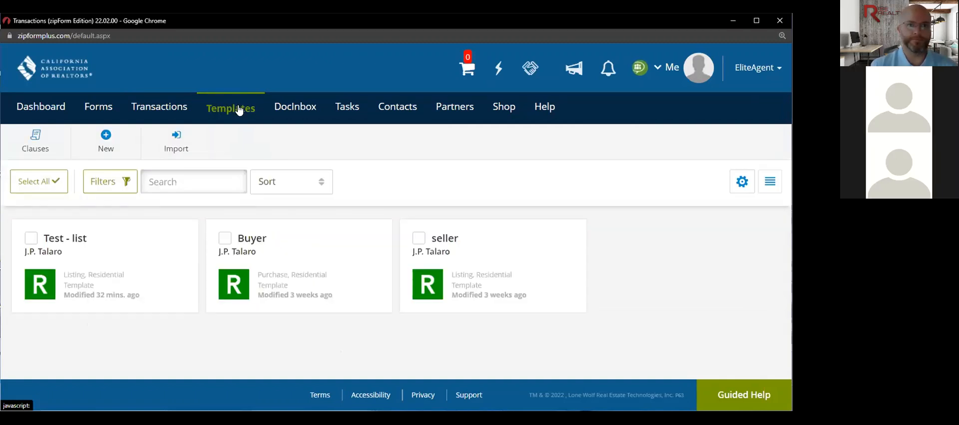
pyautogui.click(353, 109)
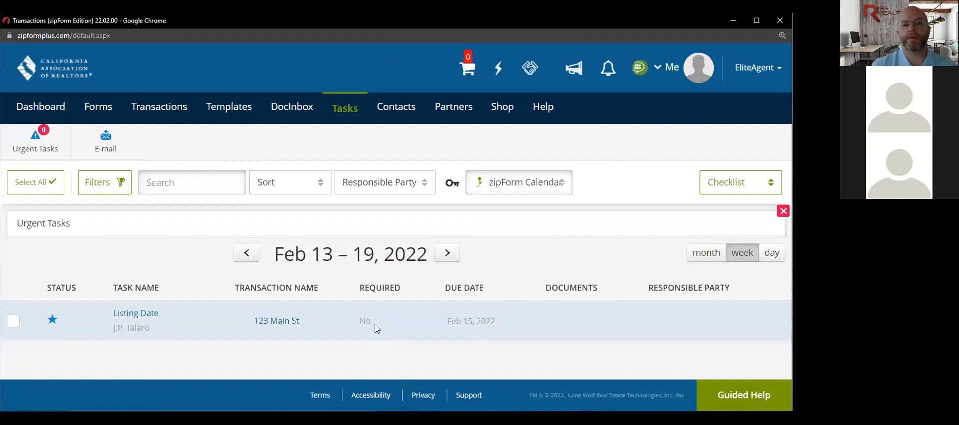
# - Show the zipForm, Google and Microsoft Calendar sync options, then close the list
pyautogui.click(491, 188)
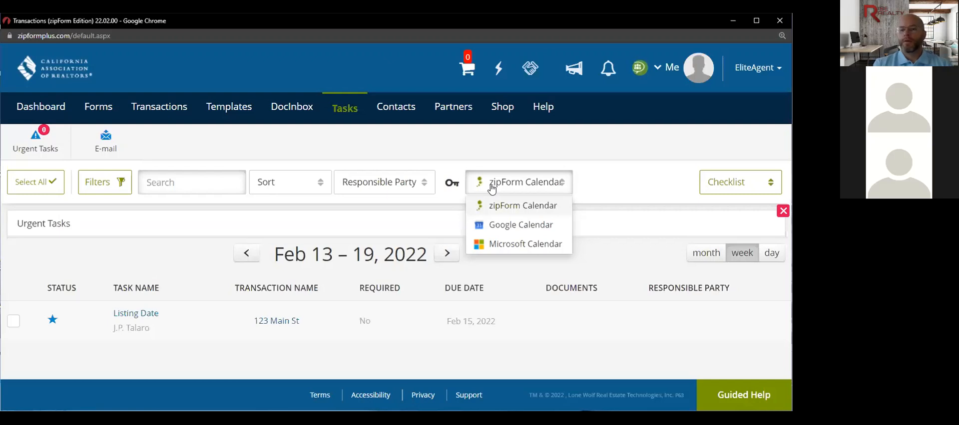
pyautogui.click(487, 140)
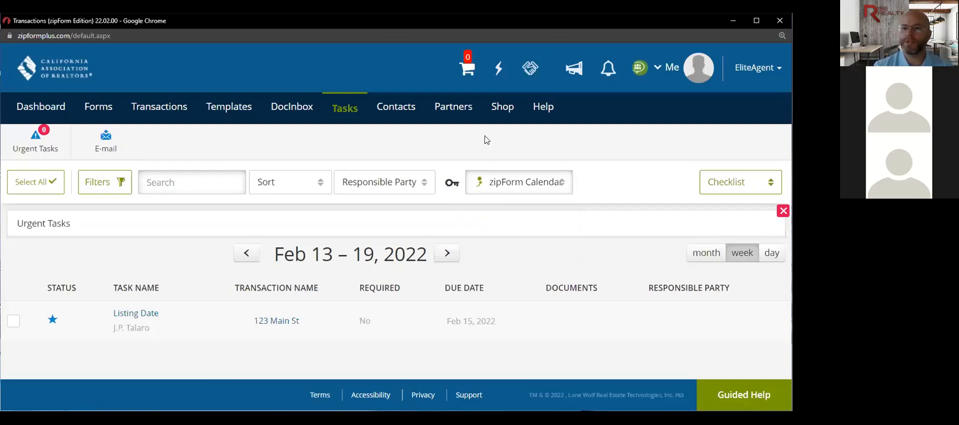